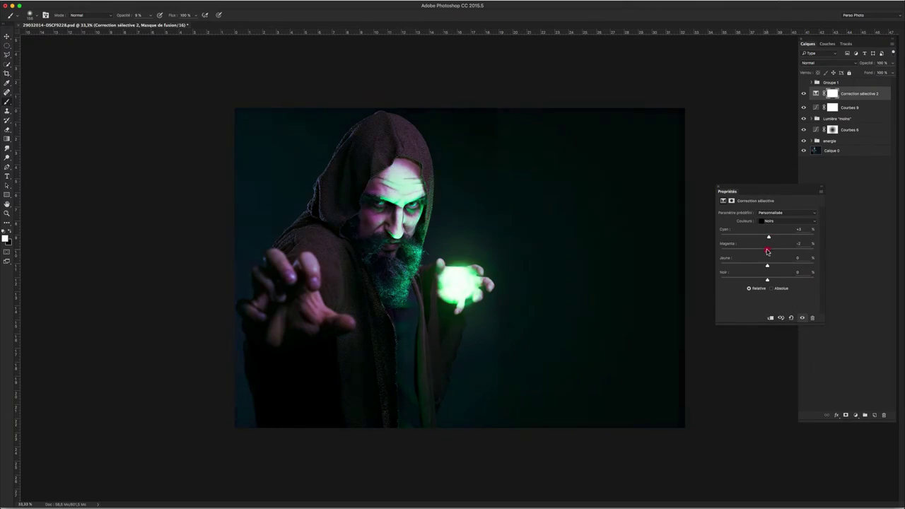
# Nudge the Selective Color blacks to Cyan +3% and Magenta −2%
pyautogui.moveTo(768, 225); pyautogui.dragTo(743, 225)
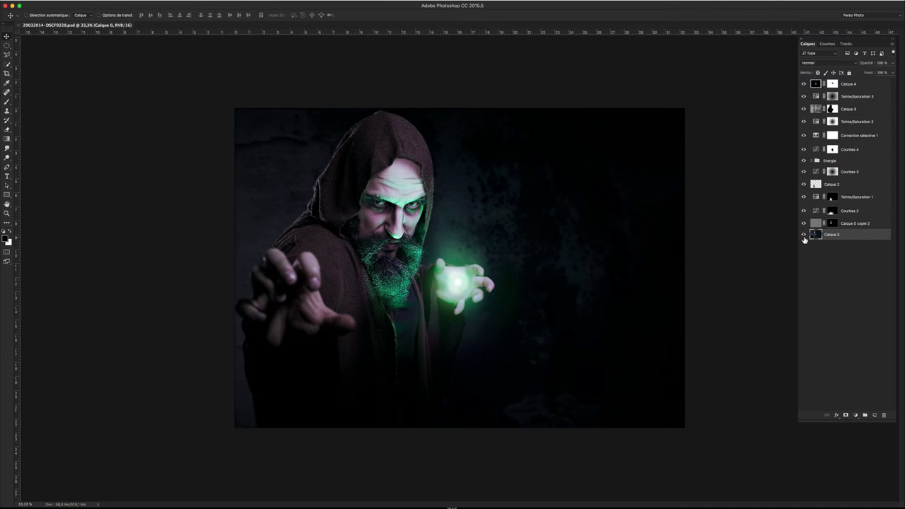
# Show only the original Calque 0 photo, then turn all retouching layers back on
pyautogui.keyDown('alt'); pyautogui.click(804, 234); pyautogui.keyUp('alt')
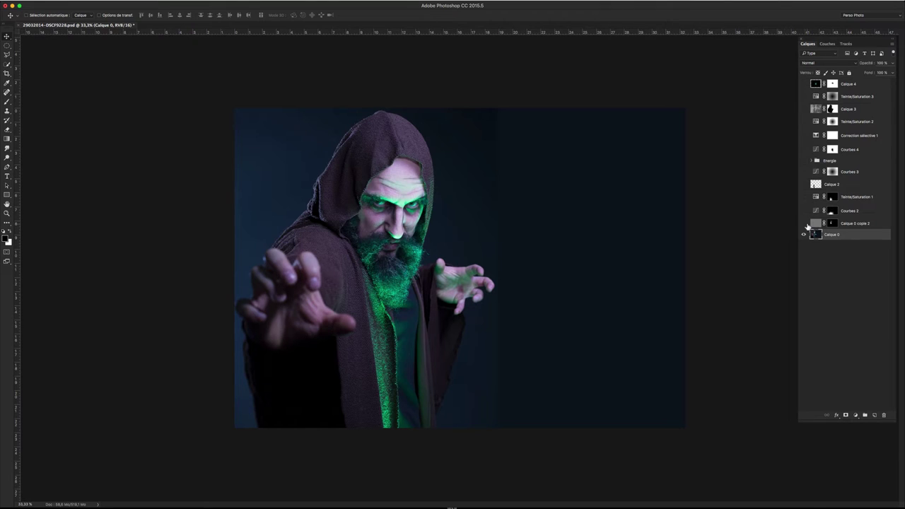
pyautogui.moveTo(804, 223); pyautogui.dragTo(803, 84)
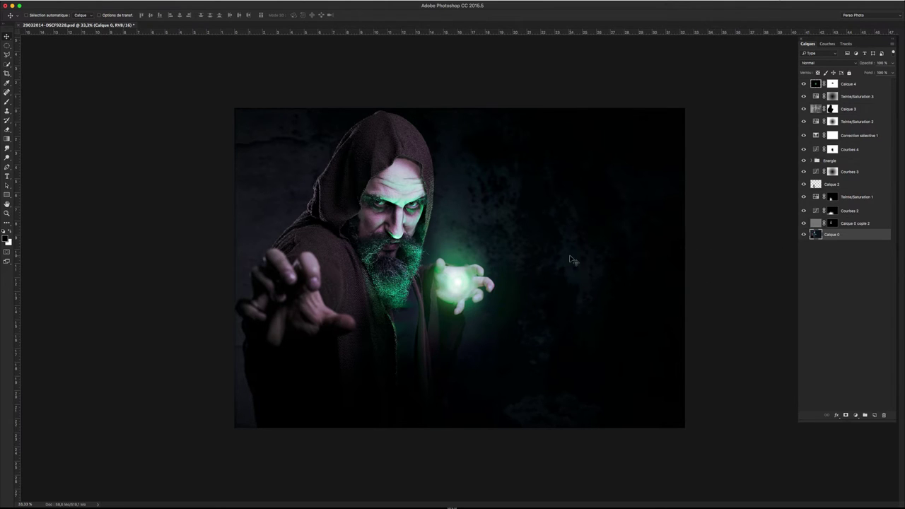
# Hide every layer except Calque 0 so only the plain original wizard photo shows
pyautogui.keyDown('alt'); pyautogui.click(803, 235); pyautogui.keyUp('alt')
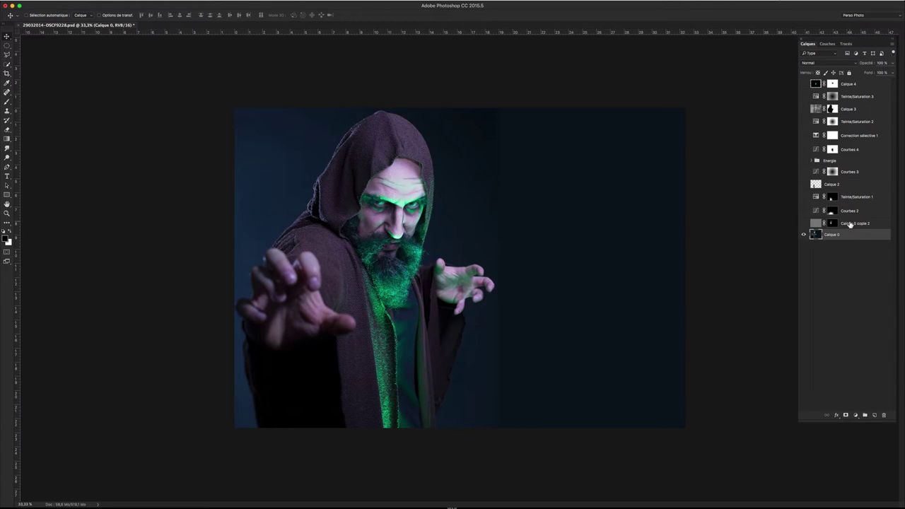
pyautogui.click(851, 223)
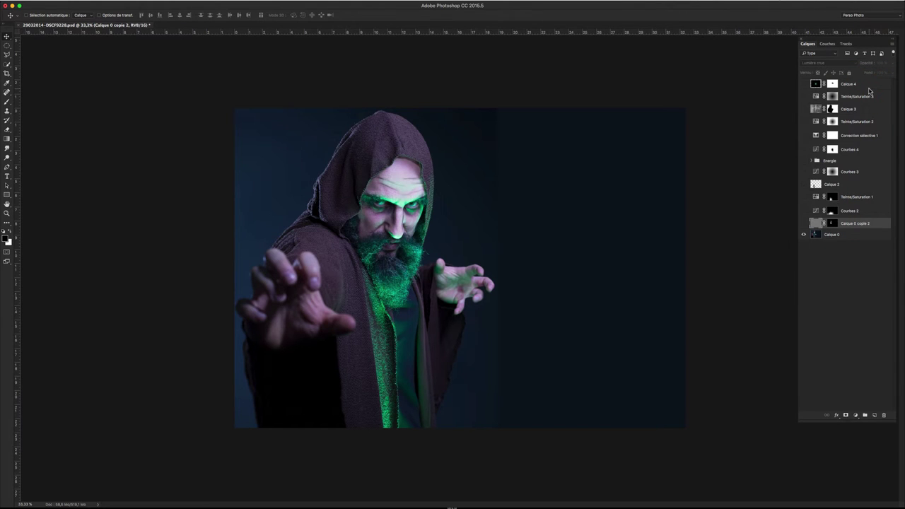
# Group the layers from Calque 0 copie 2 up to Calque 4 into Groupe 1
pyautogui.click(815, 83)
pyautogui.click(856, 416)
pyautogui.click(847, 410)
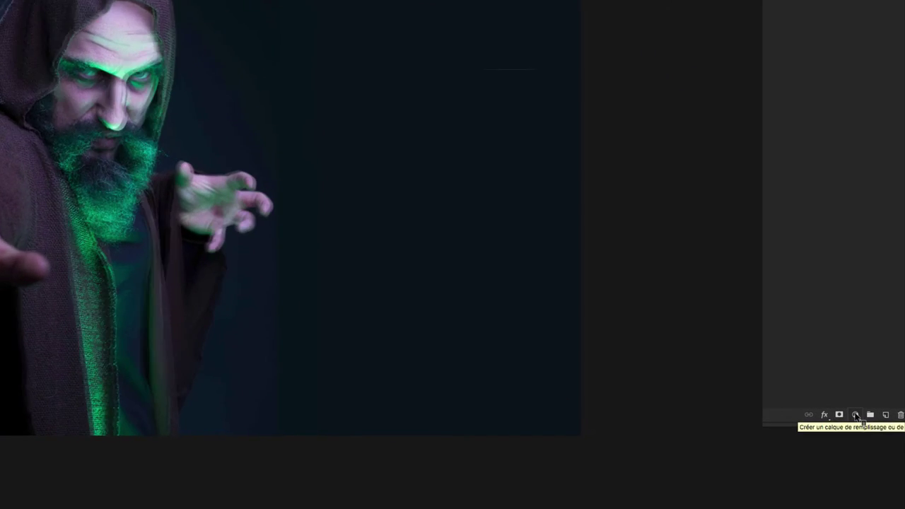
pyautogui.click(856, 415)
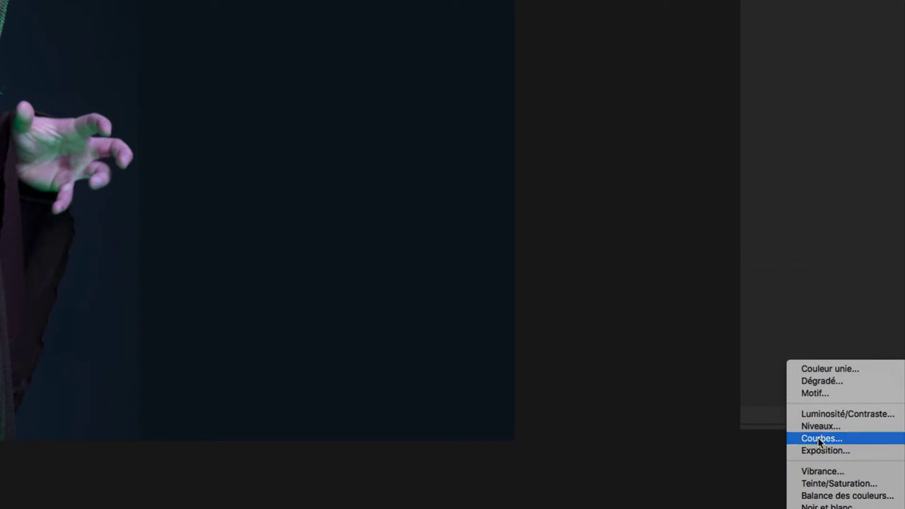
# Add a Curves adjustment layer with its RGB curve bowed upward to brighten the image
pyautogui.click(820, 438)
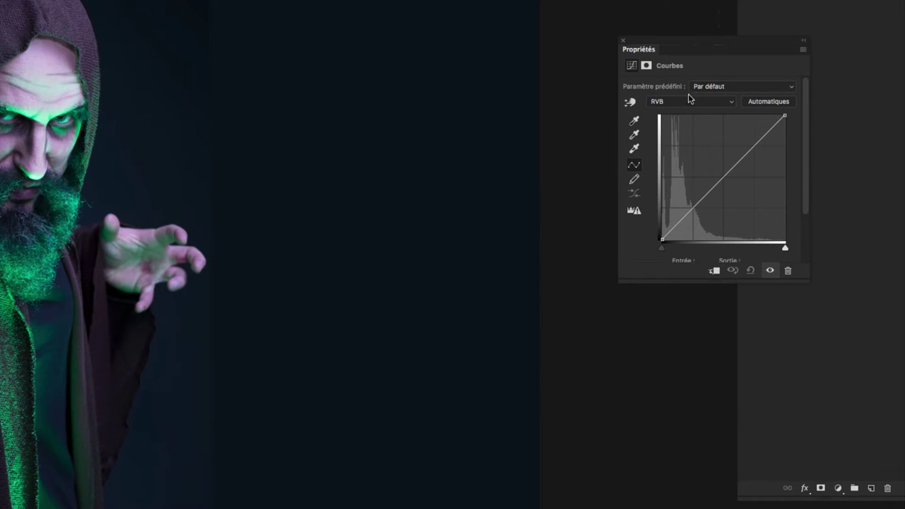
pyautogui.moveTo(695, 40); pyautogui.dragTo(671, 89)
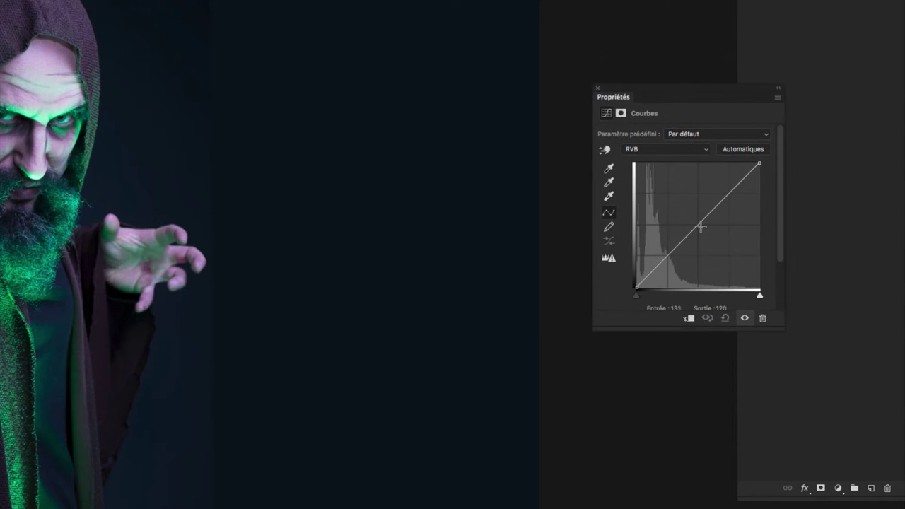
pyautogui.moveTo(700, 227); pyautogui.dragTo(684, 203)
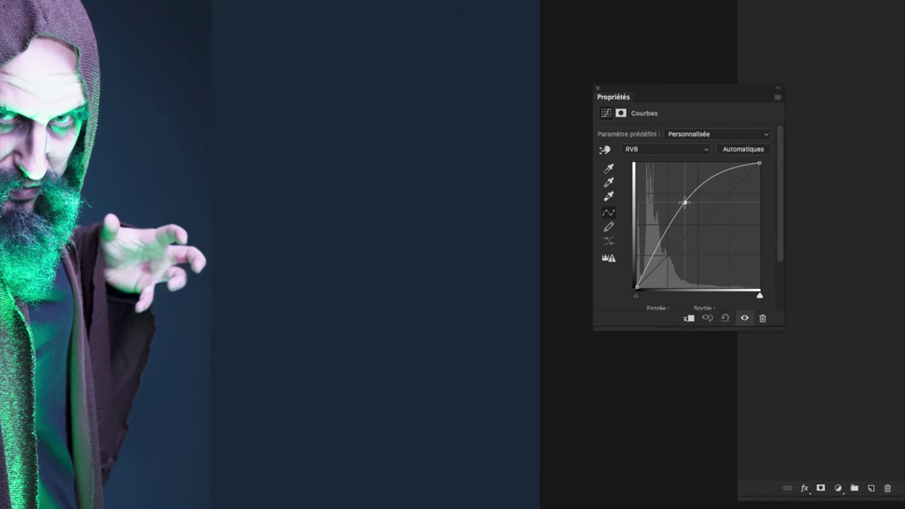
pyautogui.moveTo(684, 202); pyautogui.dragTo(686, 206)
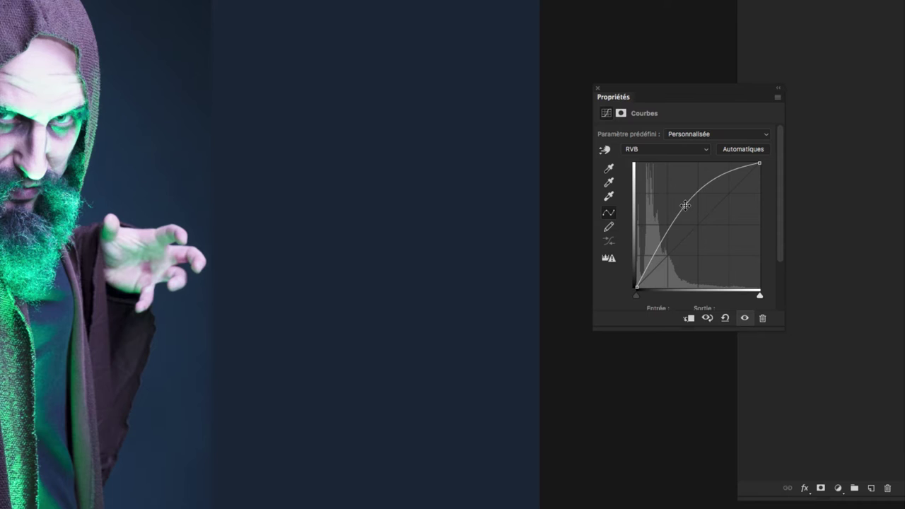
pyautogui.click(665, 150)
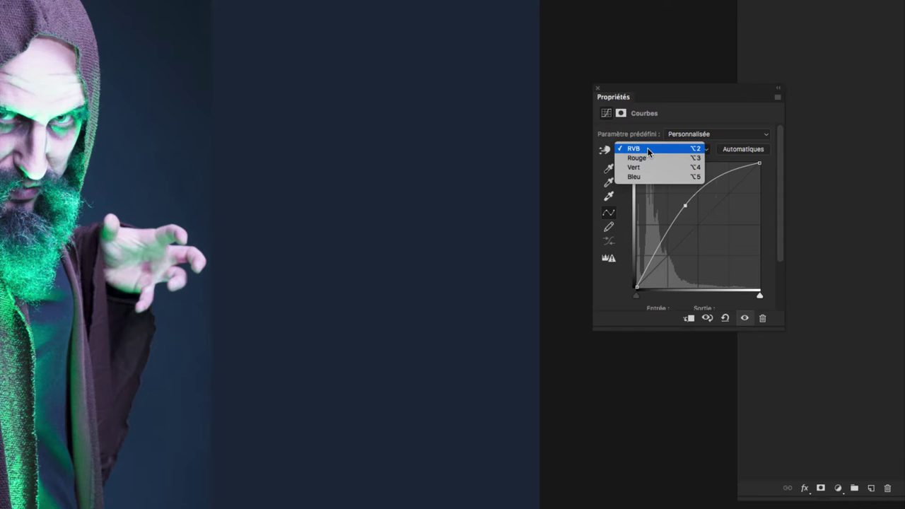
# Bow the Green (Vert) channel curve upward for a strong teal-green cast
pyautogui.click(645, 167)
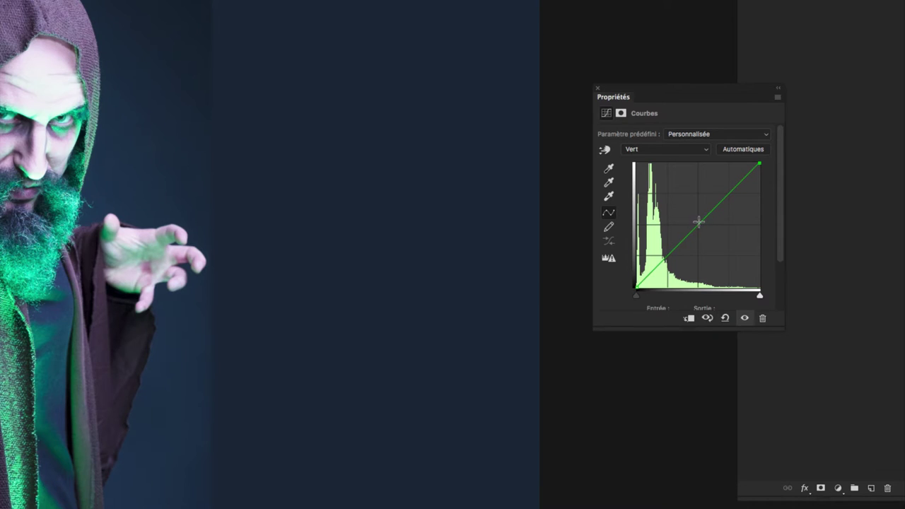
pyautogui.moveTo(698, 221); pyautogui.dragTo(691, 206)
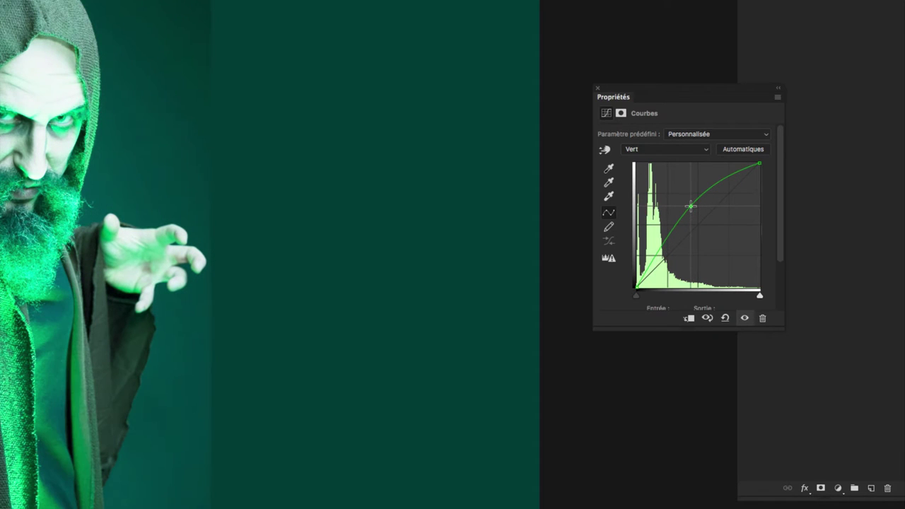
pyautogui.moveTo(691, 206); pyautogui.dragTo(691, 206)
pyautogui.click(598, 88)
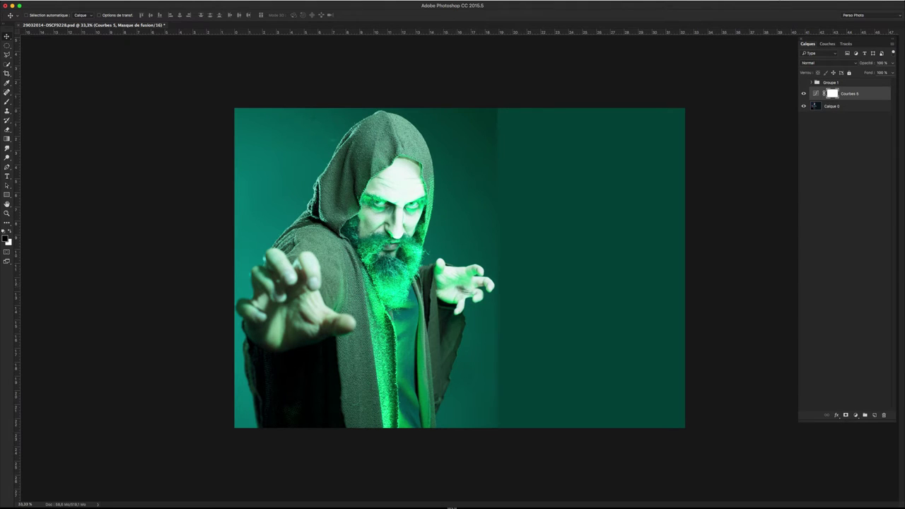
# Switch to the Elliptical Marquee tool and start an ellipse near the face
pyautogui.click(7, 45)
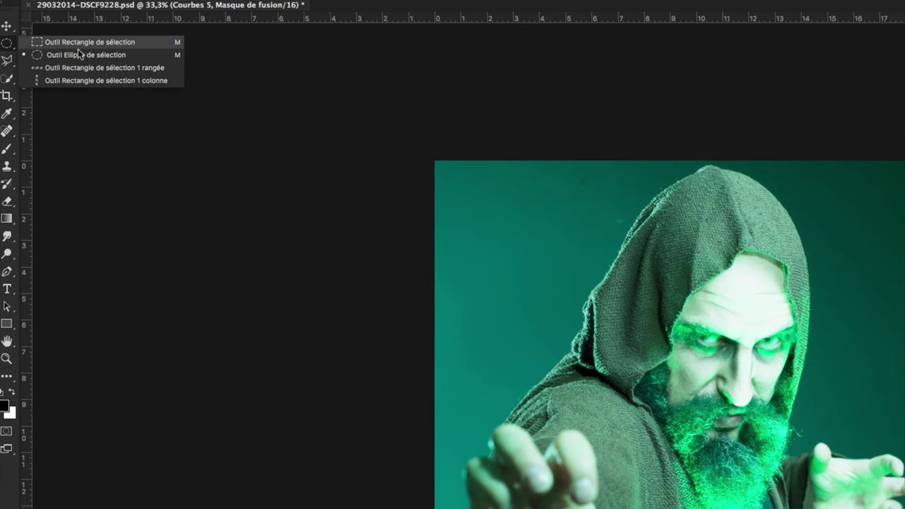
pyautogui.click(8, 44)
pyautogui.rightClick(9, 43)
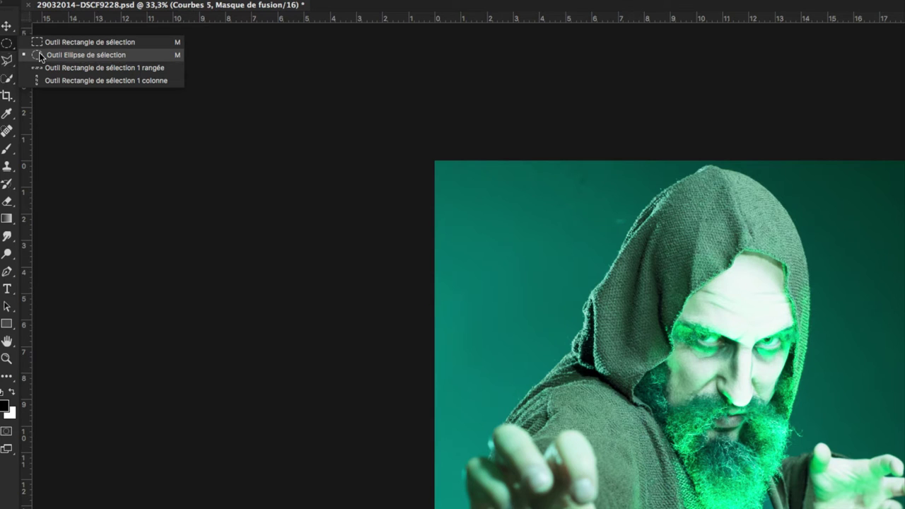
pyautogui.click(40, 55)
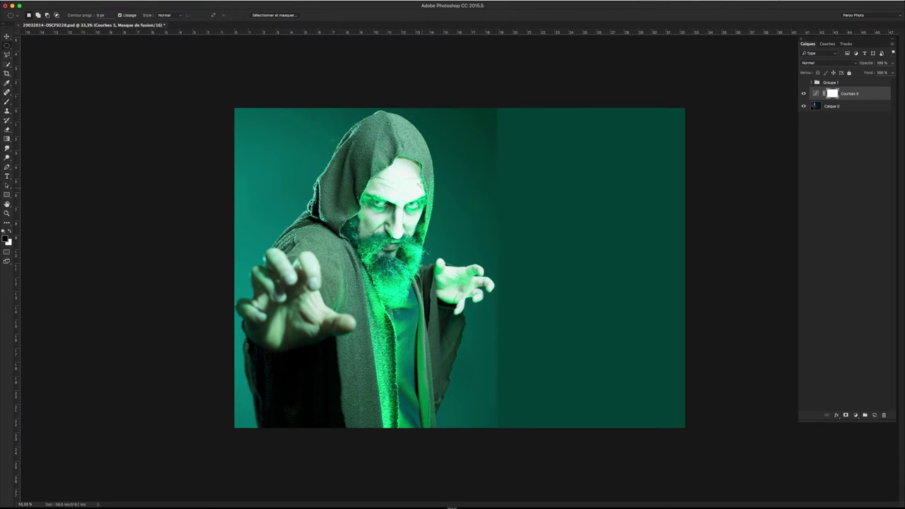
pyautogui.moveTo(384, 172)
pyautogui.mouseDown()
pyautogui.moveTo(444, 257)
pyautogui.moveTo(458, 255)
pyautogui.mouseUp()
# Draw a roughly 3 cm circular selection and move it onto the raised right hand
pyautogui.moveTo(457, 255)
pyautogui.mouseDown()
pyautogui.moveTo(327, 269)
pyautogui.moveTo(445, 262)
pyautogui.moveTo(501, 286)
pyautogui.mouseUp()
pyautogui.click(503, 294)
pyautogui.moveTo(451, 280)
pyautogui.mouseDown()
pyautogui.moveTo(587, 389)
pyautogui.moveTo(173, 135)
pyautogui.mouseUp()
pyautogui.moveTo(440, 263); pyautogui.dragTo(481, 319)
pyautogui.moveTo(481, 315); pyautogui.dragTo(463, 286)
# Invert the selection around the hand and clear the Courbes 5 mask outside it
pyautogui.press('shift')
pyautogui.hotkey('ctrl', 'shift', 'i')
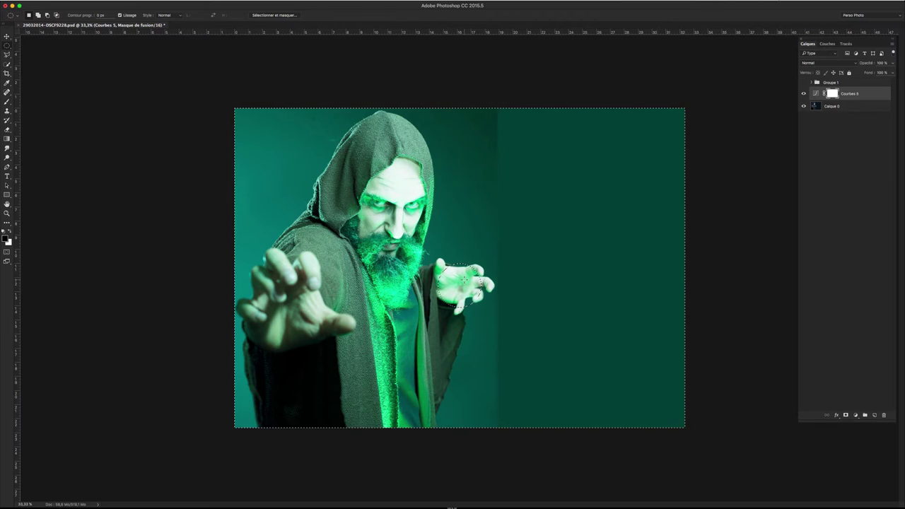
pyautogui.press('BackSpace')
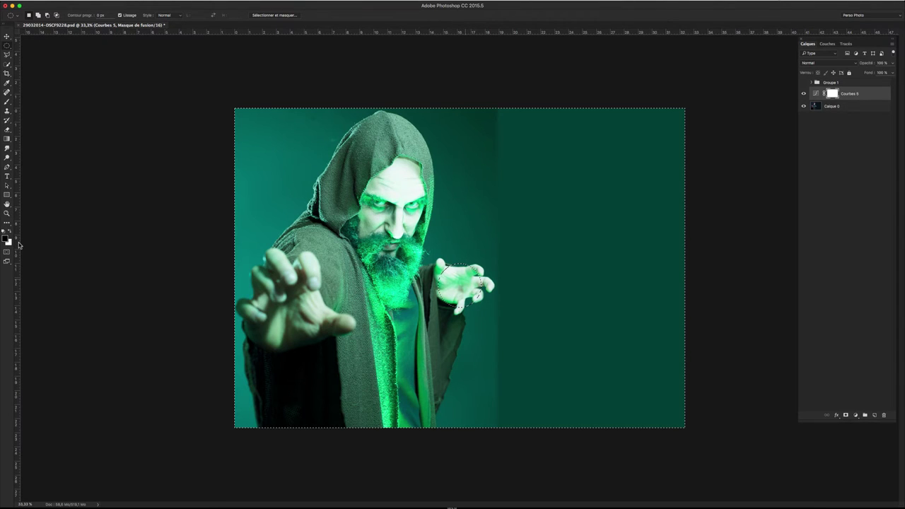
pyautogui.press('g')
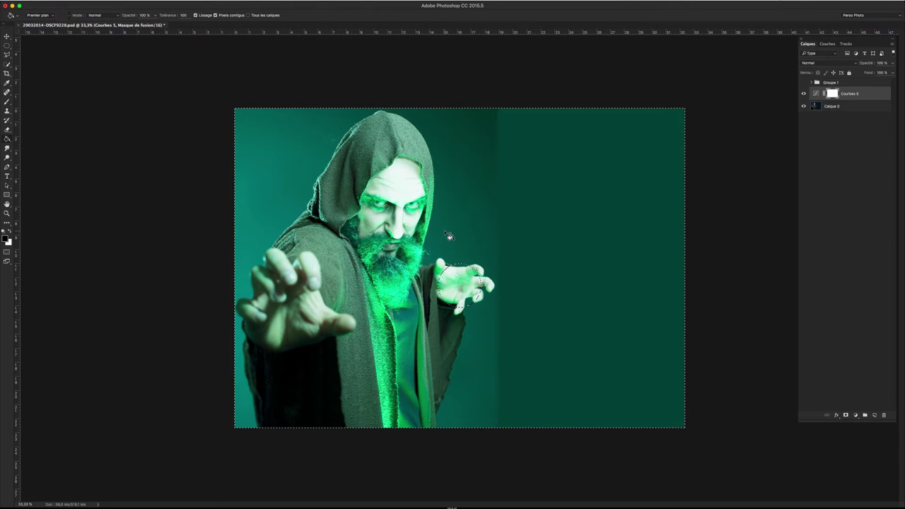
# Fill the Courbes 5 mask black outside the orb, then view the mask alone
pyautogui.click(531, 216)
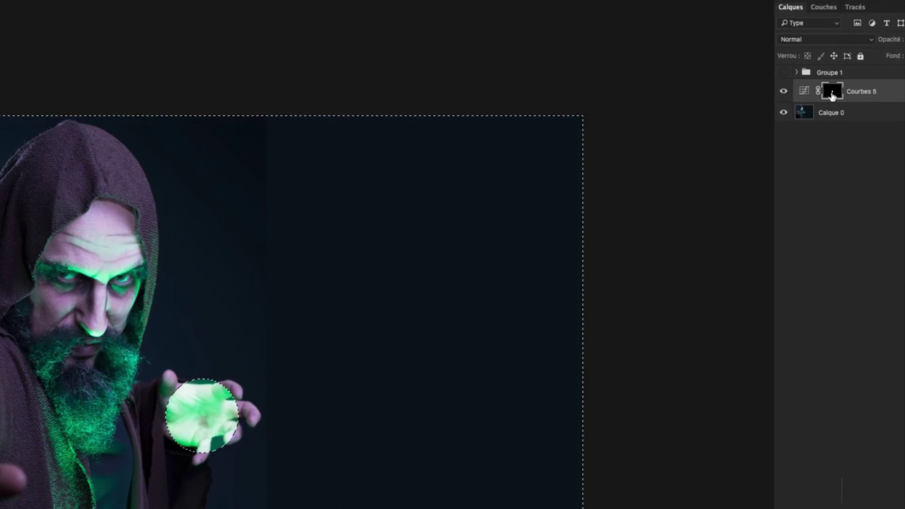
pyautogui.keyDown('alt'); pyautogui.click(832, 94); pyautogui.keyUp('alt')
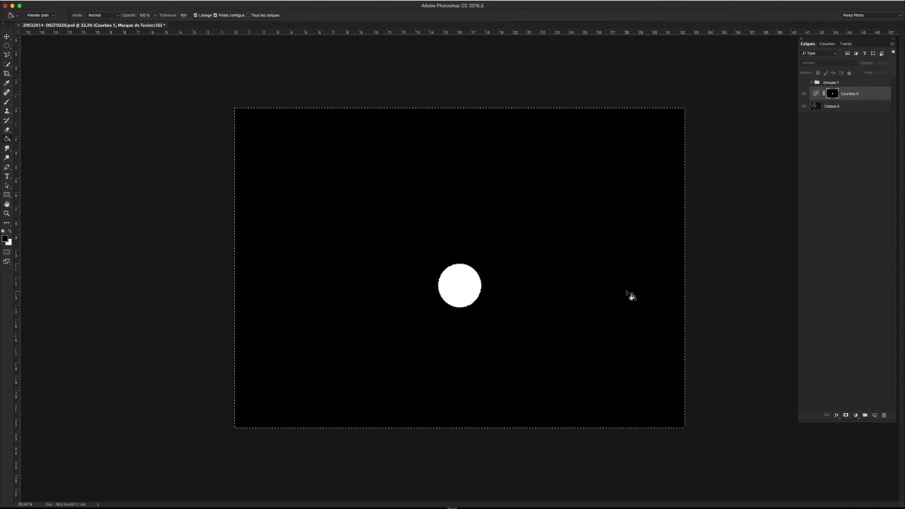
# Return from mask view to the normal image and deselect everything
pyautogui.keyDown('alt'); pyautogui.click(833, 96); pyautogui.keyUp('alt')
pyautogui.press('m')
pyautogui.click(577, 226)
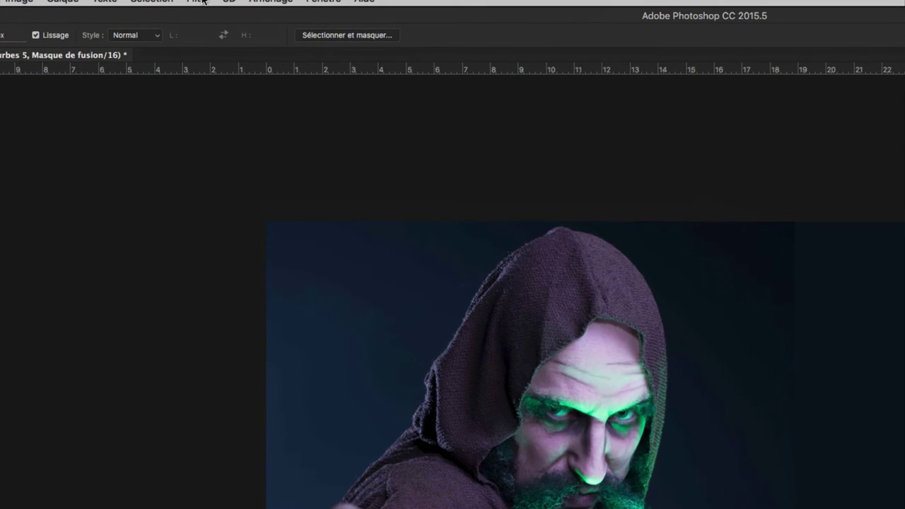
# Soften the Courbes 5 mask with a 12-pixel Gaussian blur, then zoom in on the orb
pyautogui.click(203, 2)
pyautogui.moveTo(205, 213)
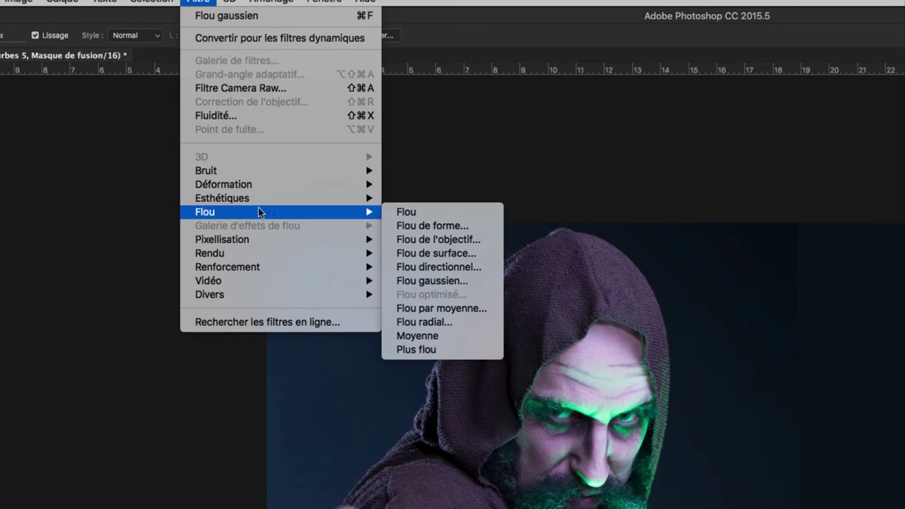
pyautogui.click(429, 282)
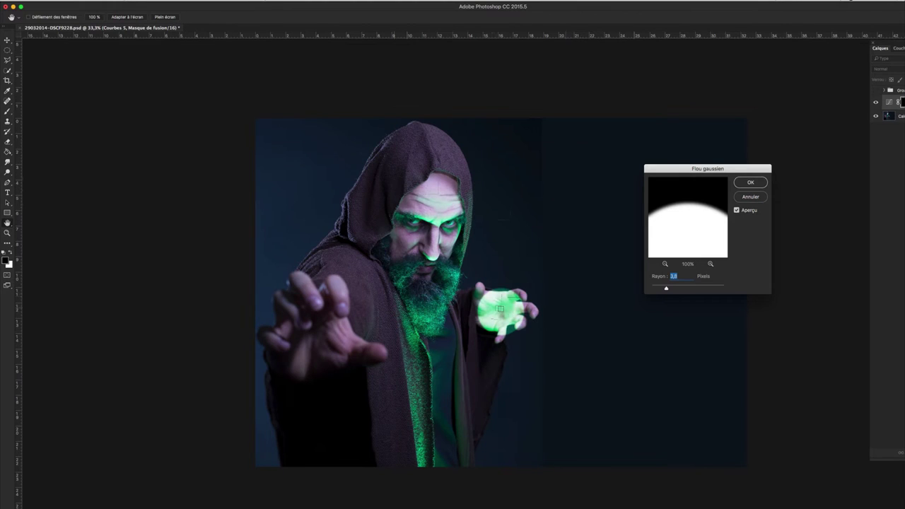
pyautogui.moveTo(666, 288); pyautogui.dragTo(671, 289)
pyautogui.moveTo(670, 289); pyautogui.dragTo(684, 289)
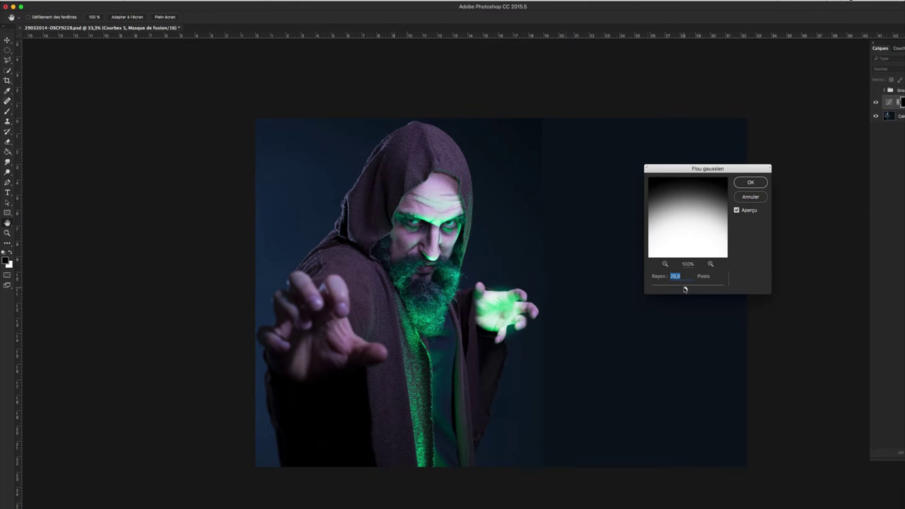
pyautogui.moveTo(684, 290); pyautogui.dragTo(681, 289)
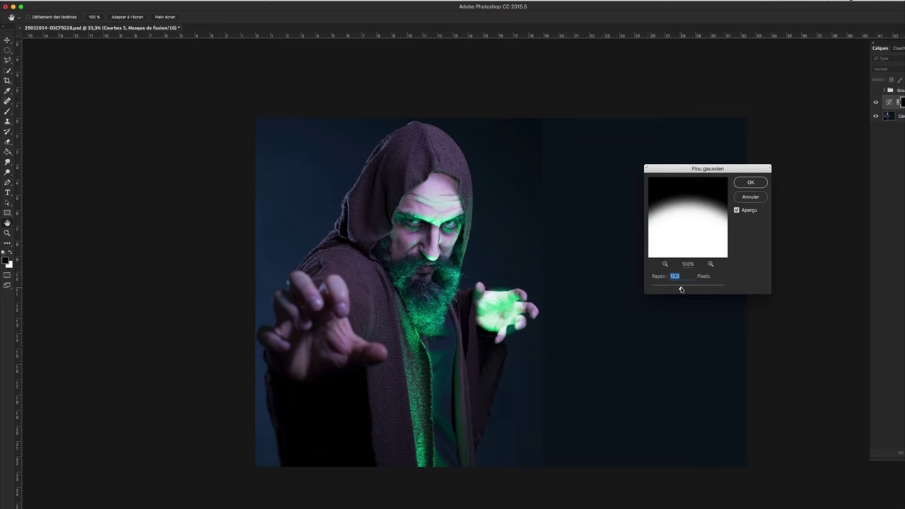
pyautogui.click(751, 181)
pyautogui.press('z')
pyautogui.click(500, 303)
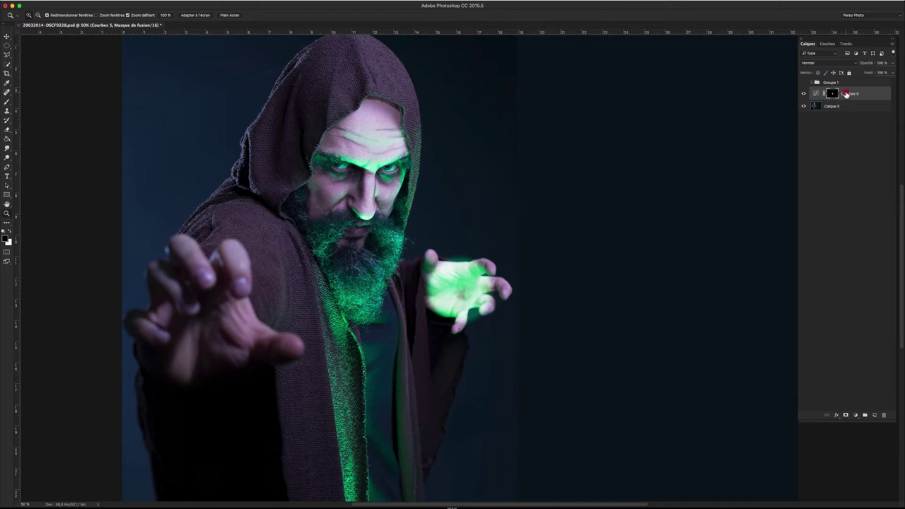
# Target the Courbes 5 layer itself rather than its mask
pyautogui.click(846, 94)
# Alt-drag Courbes 5 to create Courbes 5 copie and start a free transform on it
pyautogui.moveTo(849, 99); pyautogui.dragTo(847, 89)
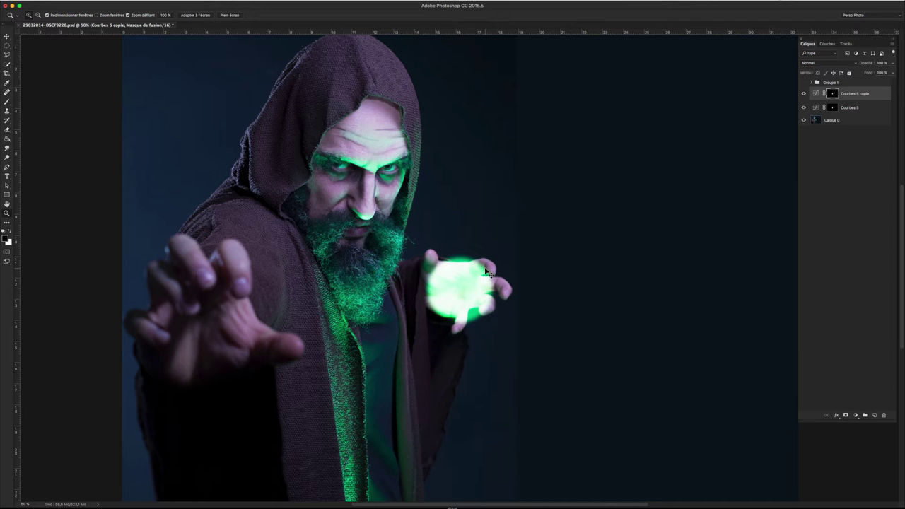
pyautogui.hotkey('ctrl', 't')
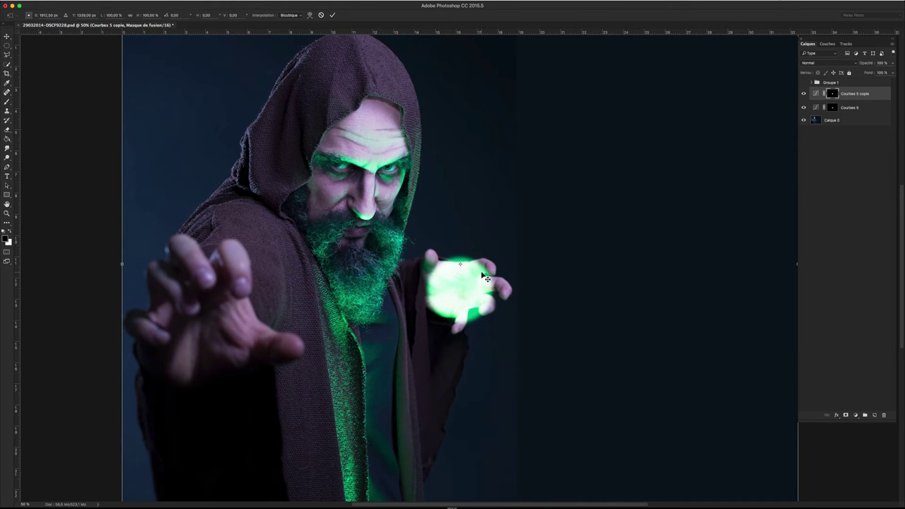
# Zoom out and shrink the Courbes 5 copie layer from its top-right corner, committing the transform
pyautogui.hotkey('ctrl', '-')
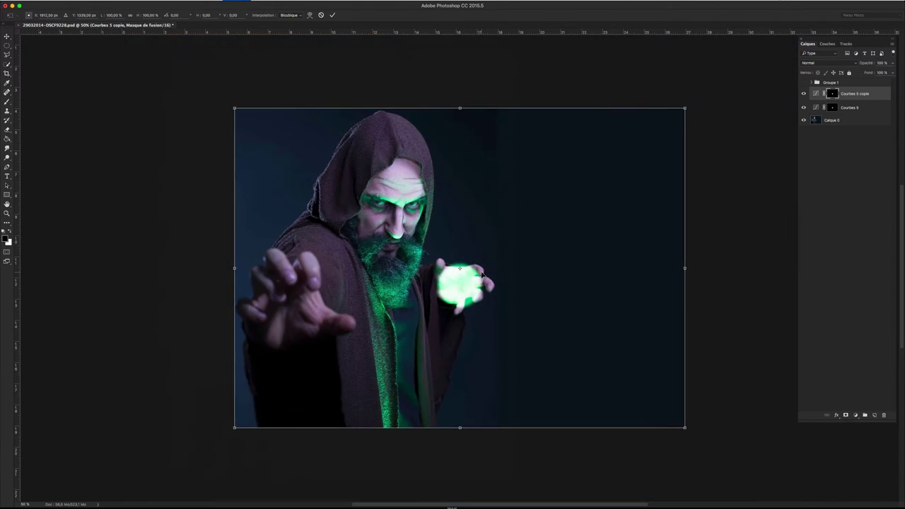
pyautogui.hotkey('ctrl', '-')
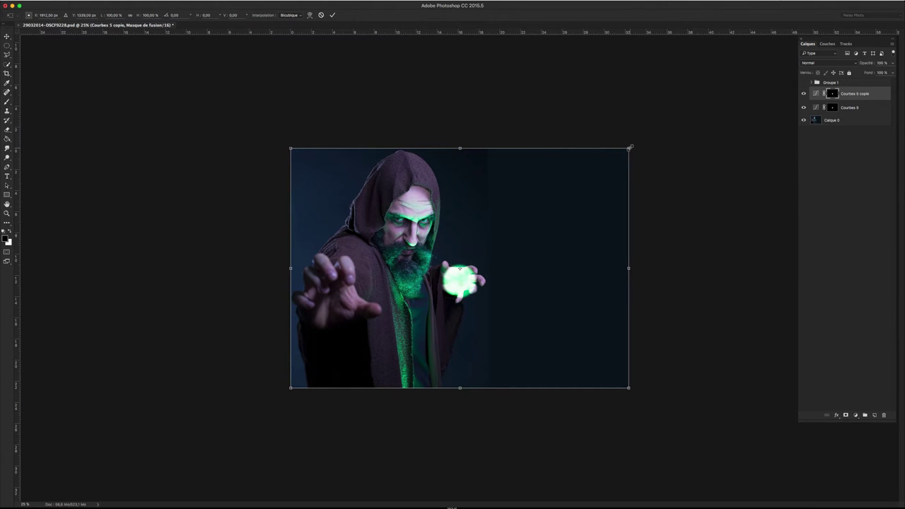
pyautogui.moveTo(630, 147); pyautogui.dragTo(634, 152)
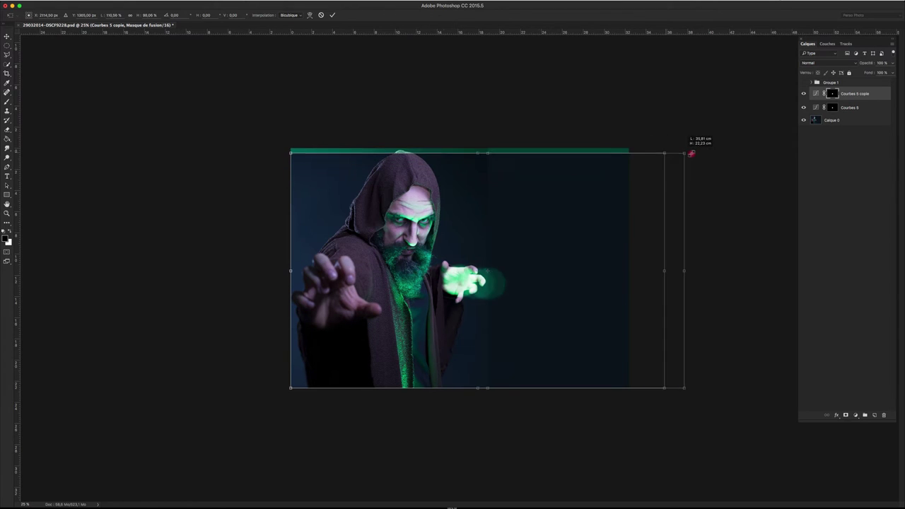
pyautogui.moveTo(633, 152)
pyautogui.mouseDown()
pyautogui.moveTo(568, 171)
pyautogui.moveTo(628, 150)
pyautogui.mouseUp()
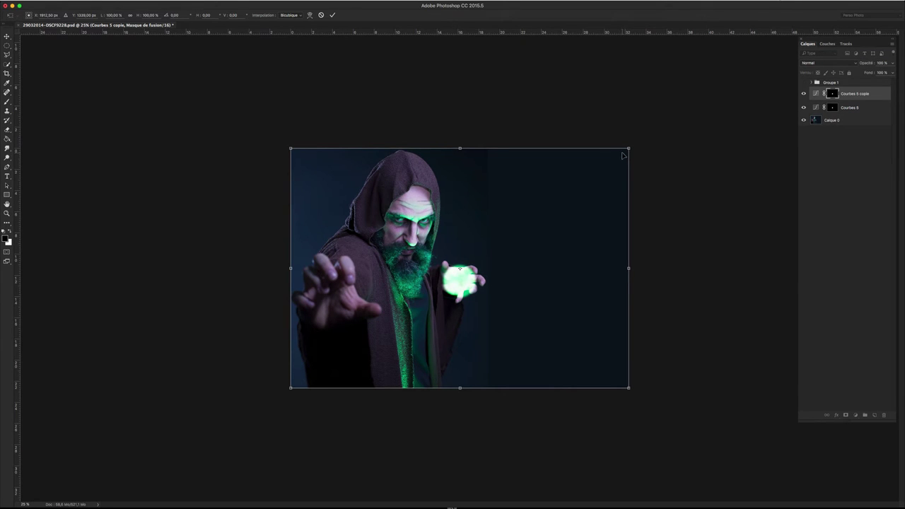
pyautogui.moveTo(629, 148); pyautogui.dragTo(512, 173)
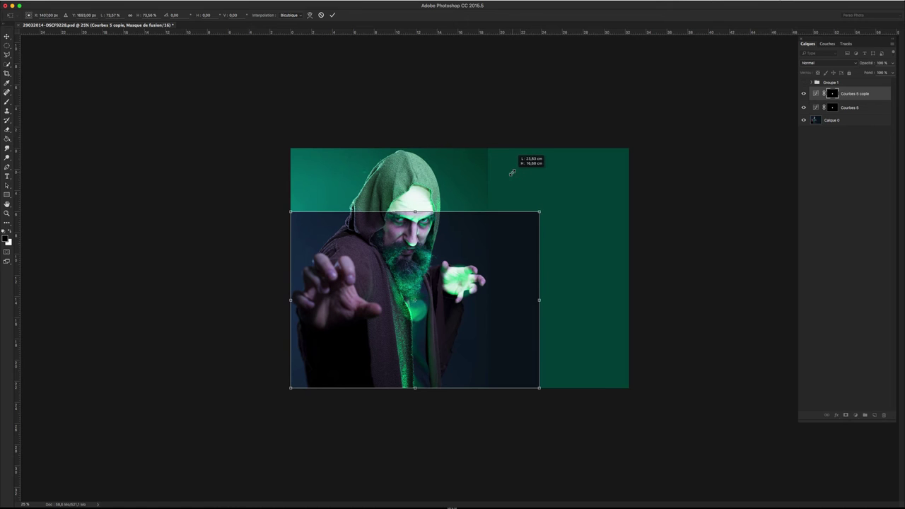
pyautogui.click(331, 15)
# Move the shrunken dark rectangle up and right, nudging it into place with arrow keys
pyautogui.press('v')
pyautogui.moveTo(410, 317); pyautogui.dragTo(456, 285)
pyautogui.press('Left')
pyautogui.press('Down')
pyautogui.press('Down')
pyautogui.press('Down')
pyautogui.press('Down')
pyautogui.press('Left')
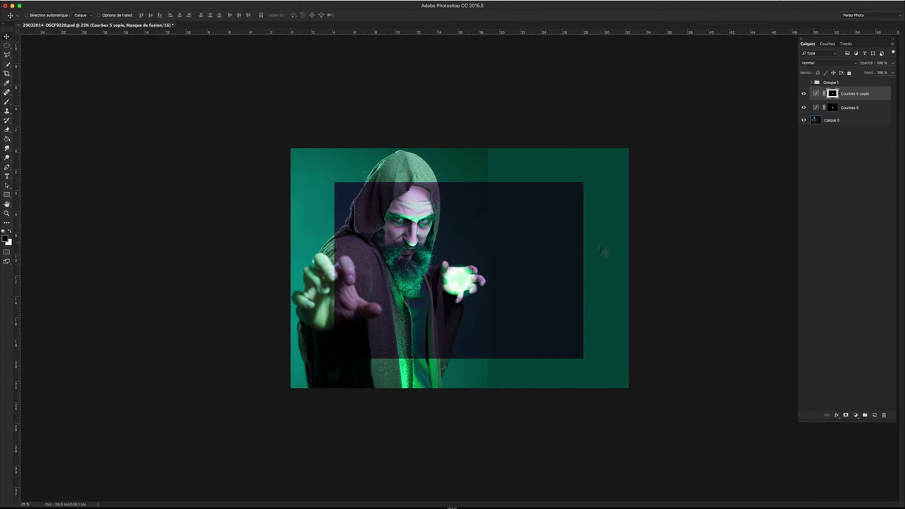
# Fill the Courbes 5 copie mask black and brush white back onto it
pyautogui.press('g')
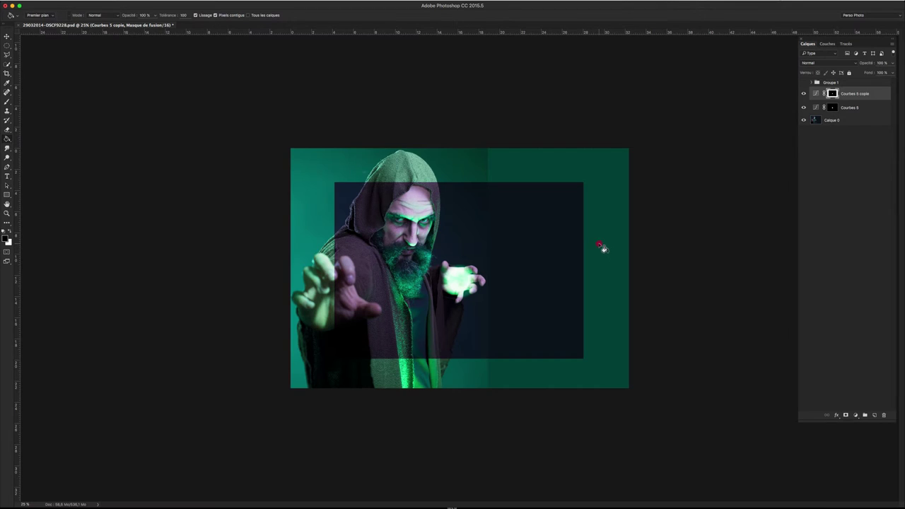
pyautogui.click(600, 237)
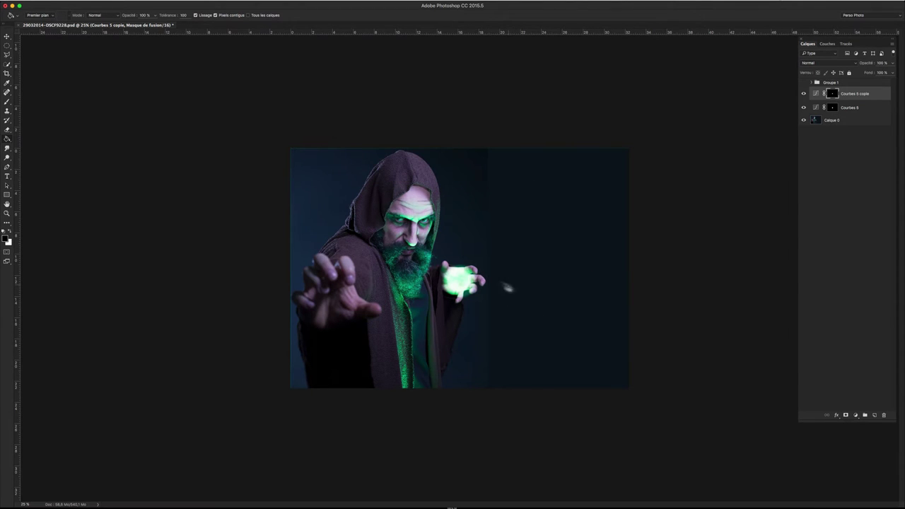
pyautogui.press('b')
pyautogui.click(290, 145)
pyautogui.moveTo(291, 145)
pyautogui.mouseDown()
pyautogui.moveTo(634, 146)
pyautogui.moveTo(598, 396)
pyautogui.moveTo(278, 395)
pyautogui.mouseUp()
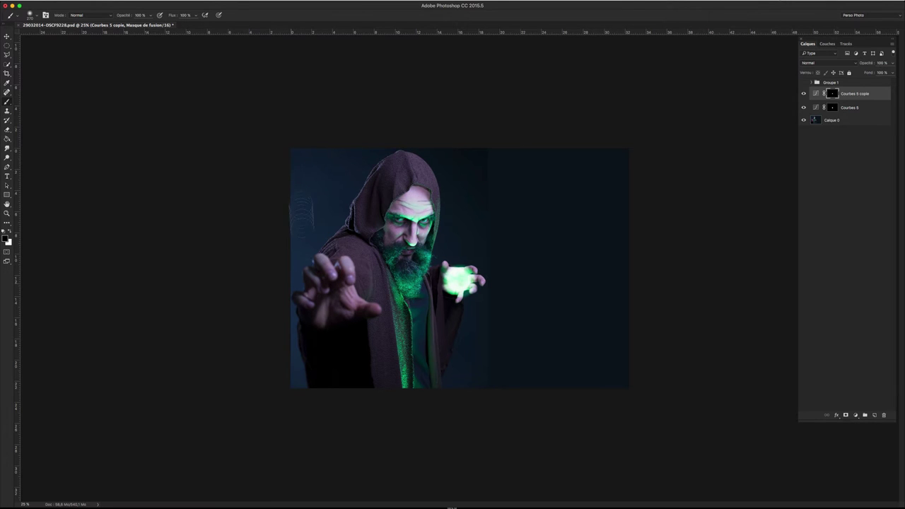
# Inspect the mask on its own, then duplicate Courbes 5 copie
pyautogui.keyDown('alt'); pyautogui.click(834, 94); pyautogui.keyUp('alt')
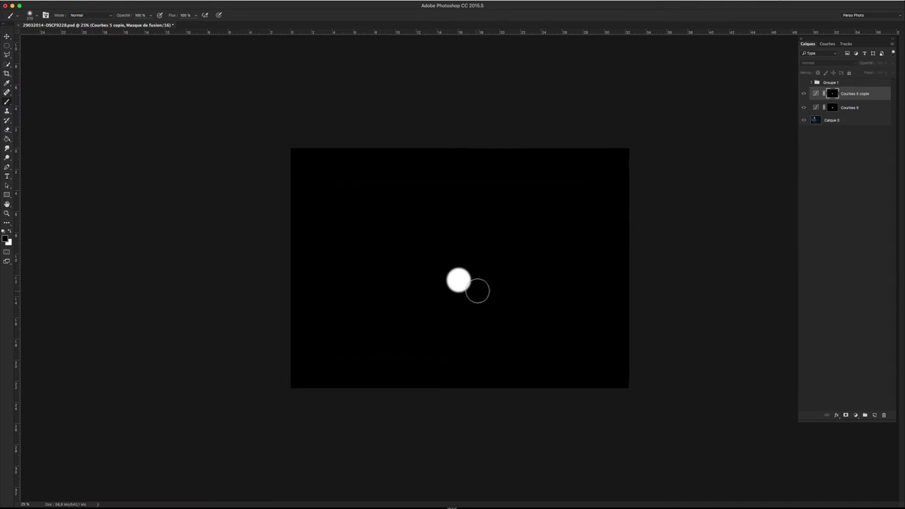
pyautogui.keyDown('alt'); pyautogui.click(830, 93); pyautogui.keyUp('alt')
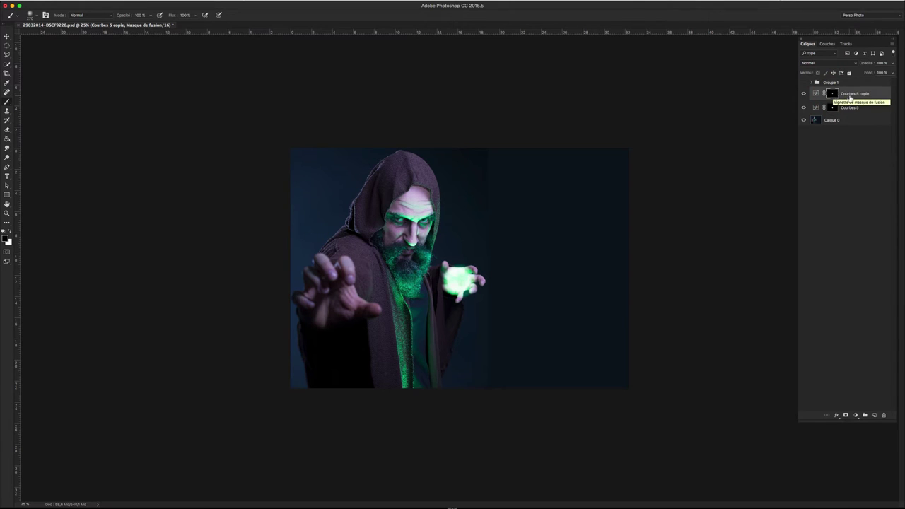
pyautogui.moveTo(851, 98); pyautogui.dragTo(847, 89)
# Scale Courbes 5 copie 2 down from both corners and position it over the orb
pyautogui.hotkey('ctrl', 't')
pyautogui.moveTo(288, 118); pyautogui.dragTo(390, 195)
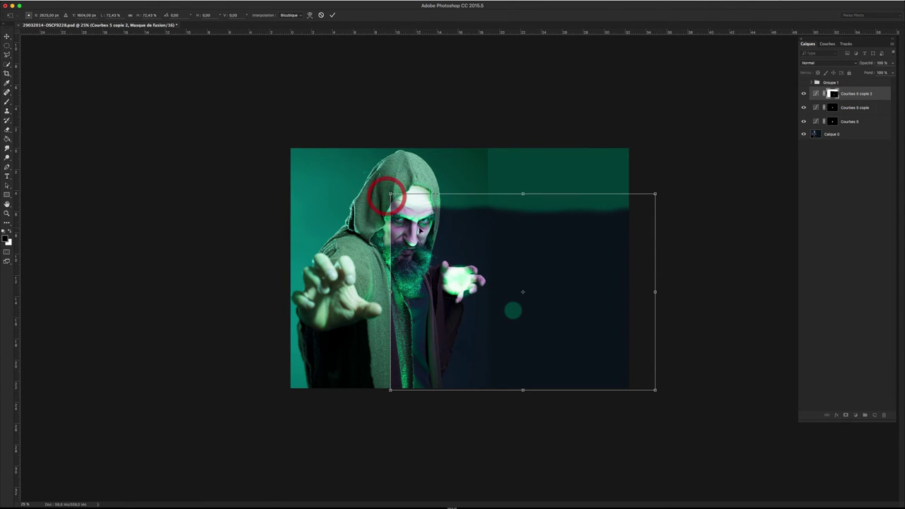
pyautogui.moveTo(656, 390); pyautogui.dragTo(597, 345)
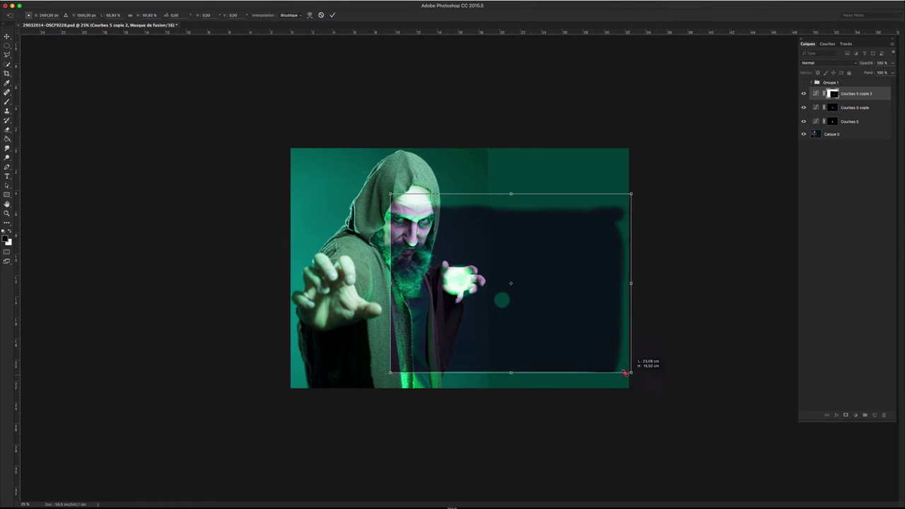
pyautogui.moveTo(558, 321); pyautogui.dragTo(530, 315)
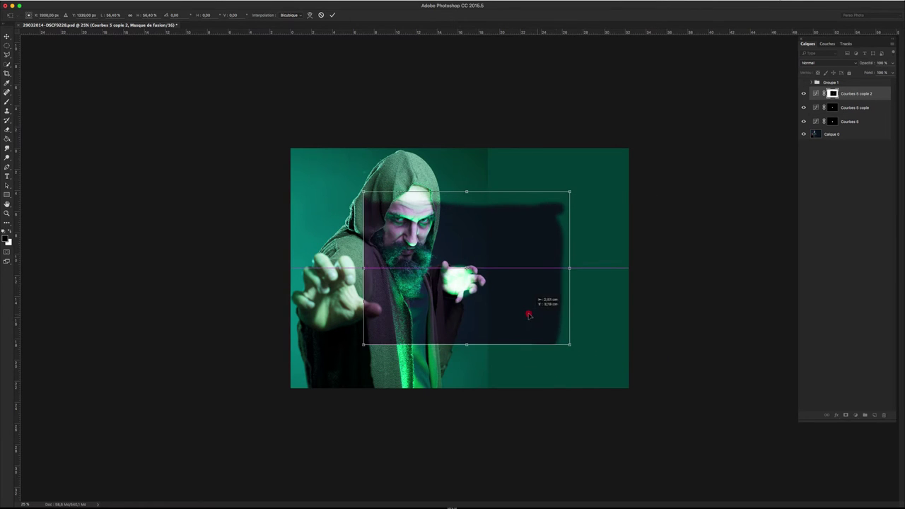
pyautogui.moveTo(529, 315); pyautogui.dragTo(529, 312)
pyautogui.press('Right')
pyautogui.press('Up')
pyautogui.press('Return')
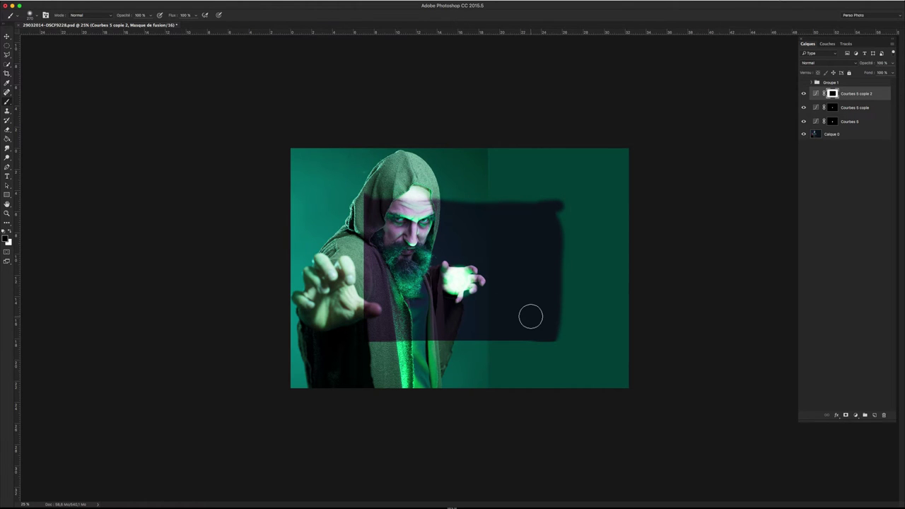
# Fill the Courbes 5 copie 2 mask black and brush out leftover green edges and the head streak
pyautogui.press('g')
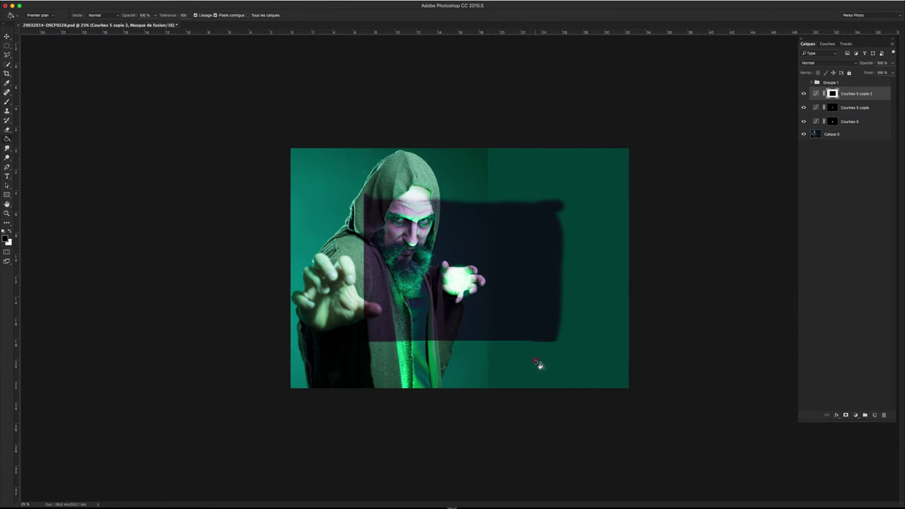
pyautogui.click(540, 366)
pyautogui.press('b')
pyautogui.moveTo(554, 340)
pyautogui.mouseDown()
pyautogui.moveTo(559, 179)
pyautogui.moveTo(561, 259)
pyautogui.mouseUp()
pyautogui.moveTo(545, 205); pyautogui.dragTo(396, 198)
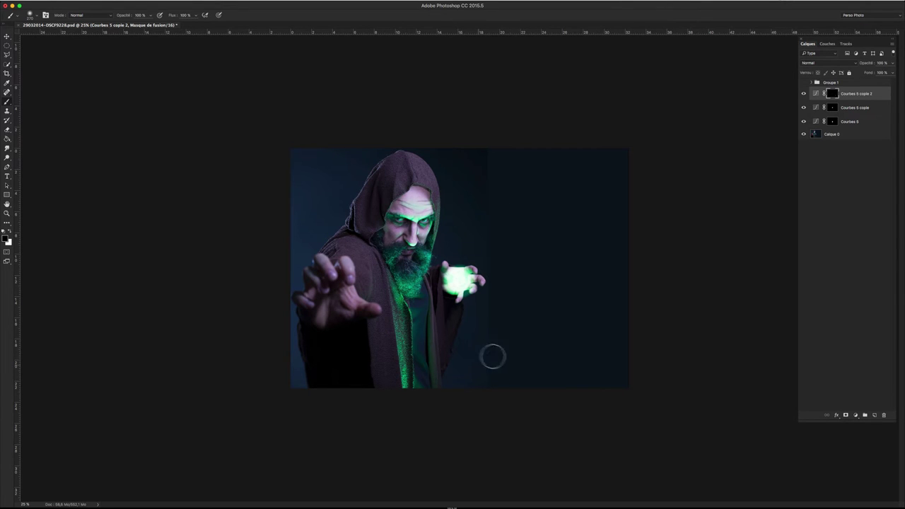
pyautogui.moveTo(445, 345); pyautogui.dragTo(447, 347)
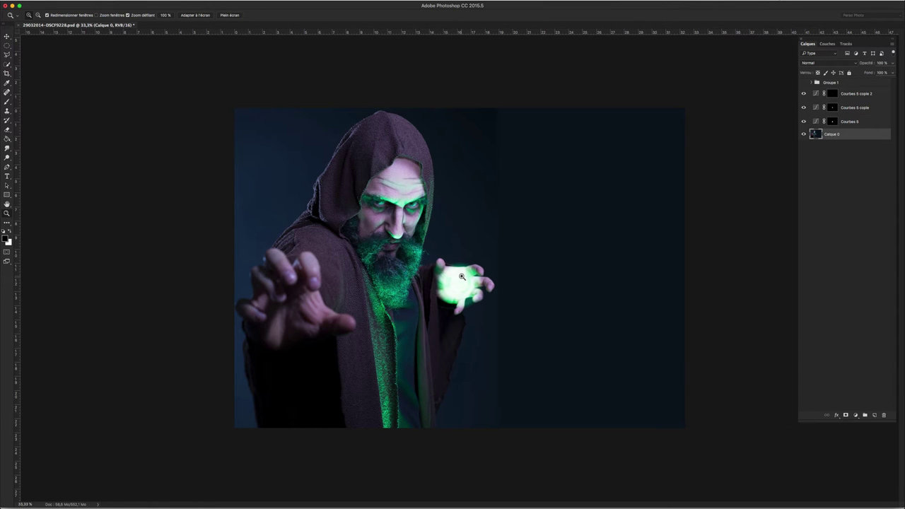
# Duplicate Calque 0 as Calque 0 copie 3 and zoom around the glowing hand
pyautogui.moveTo(462, 277); pyautogui.dragTo(467, 276)
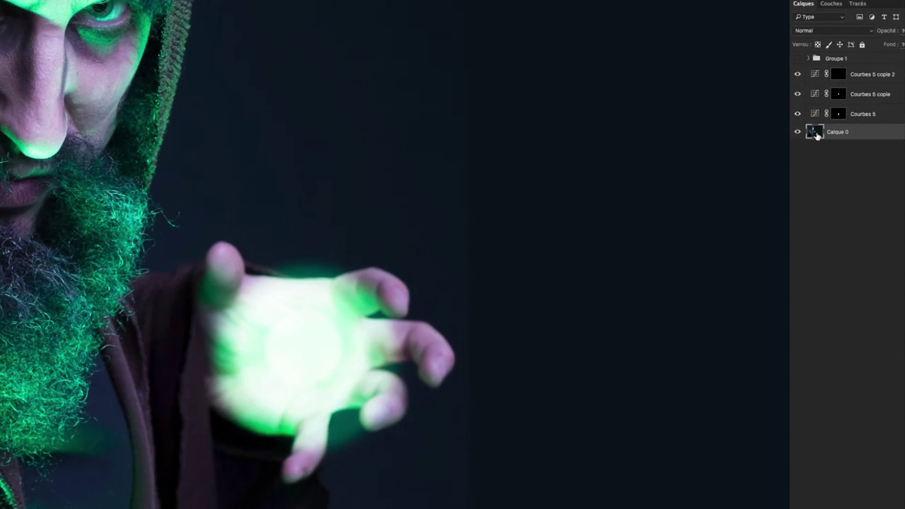
pyautogui.moveTo(816, 136); pyautogui.dragTo(785, 149)
pyautogui.click(662, 191)
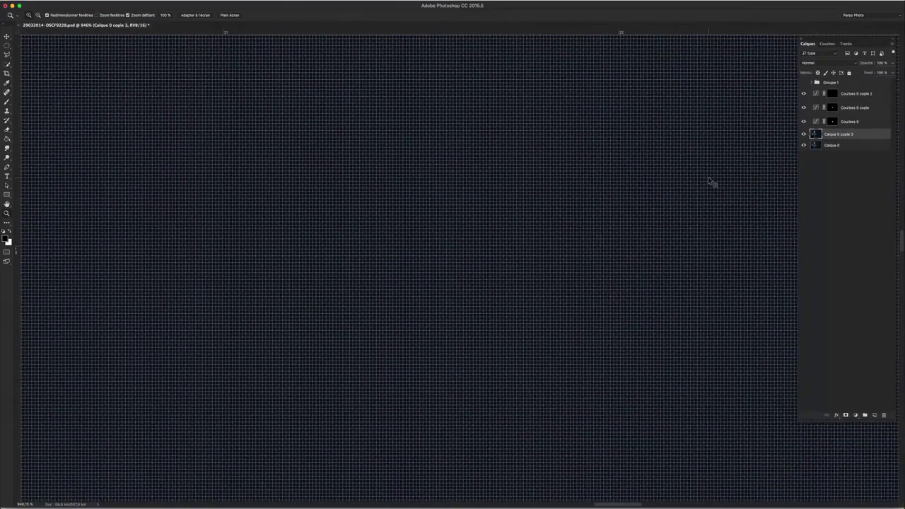
pyautogui.keyDown('alt'); pyautogui.click(582, 196); pyautogui.keyUp('alt')
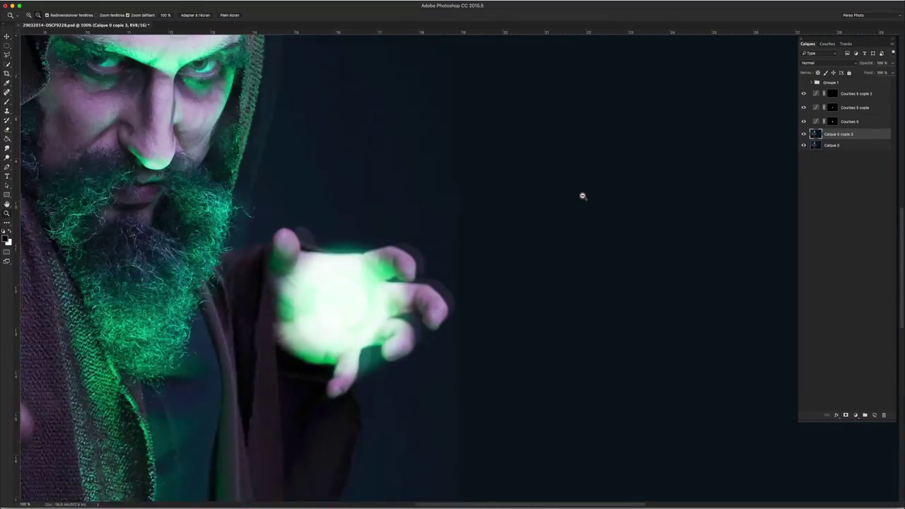
pyautogui.keyDown('alt'); pyautogui.click(582, 196); pyautogui.keyUp('alt')
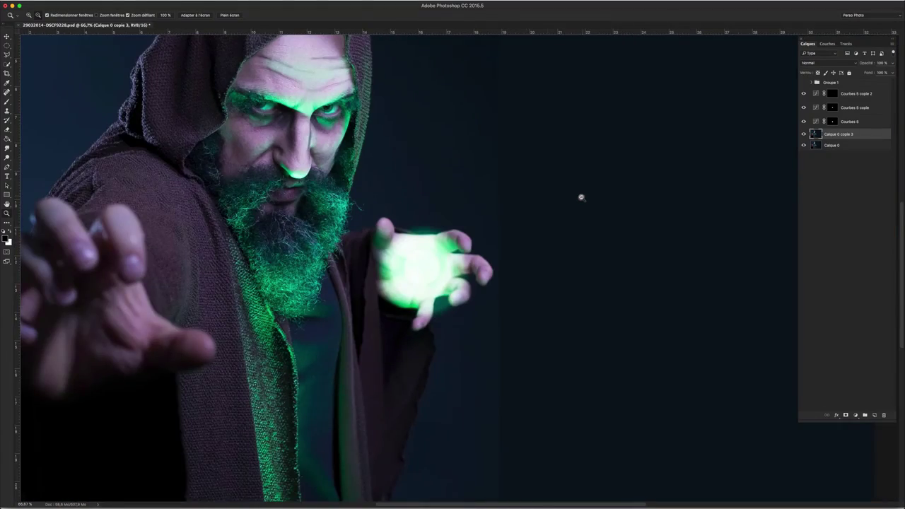
pyautogui.click(424, 289)
pyautogui.click(414, 263)
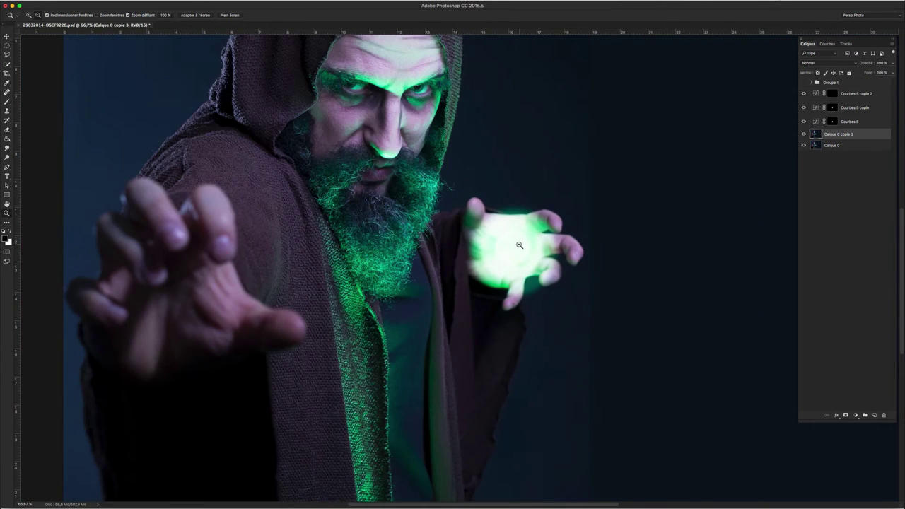
pyautogui.keyDown('alt'); pyautogui.click(519, 244); pyautogui.keyUp('alt')
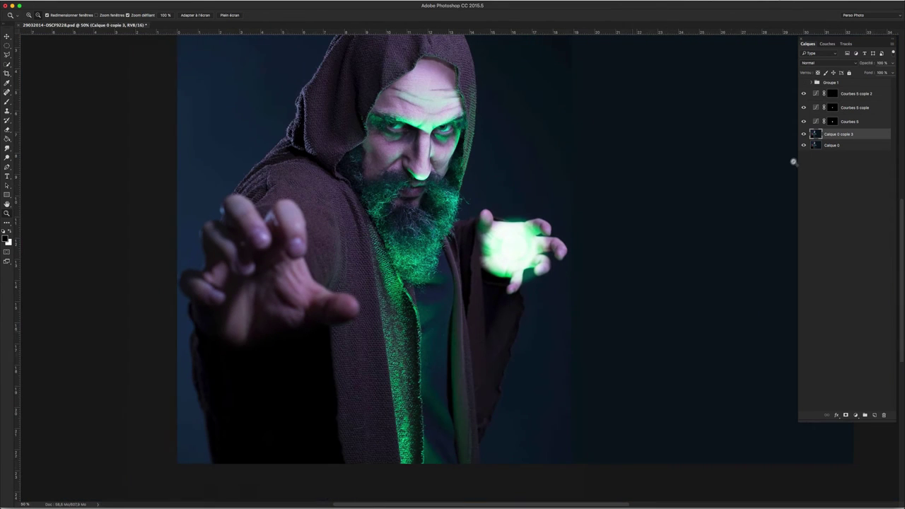
pyautogui.click(199, 1)
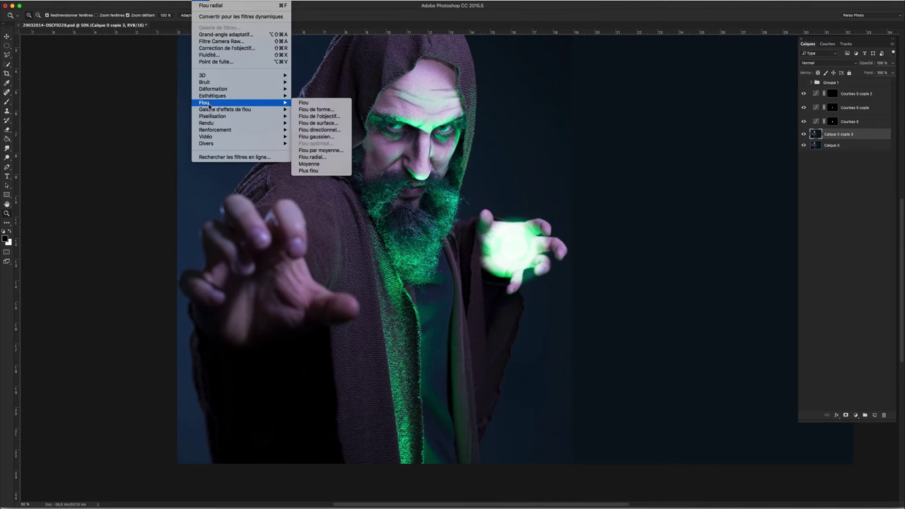
# Apply a Rotation radial blur of 20, Normale quality, with the centre in the middle
pyautogui.moveTo(204, 102)
pyautogui.click(312, 157)
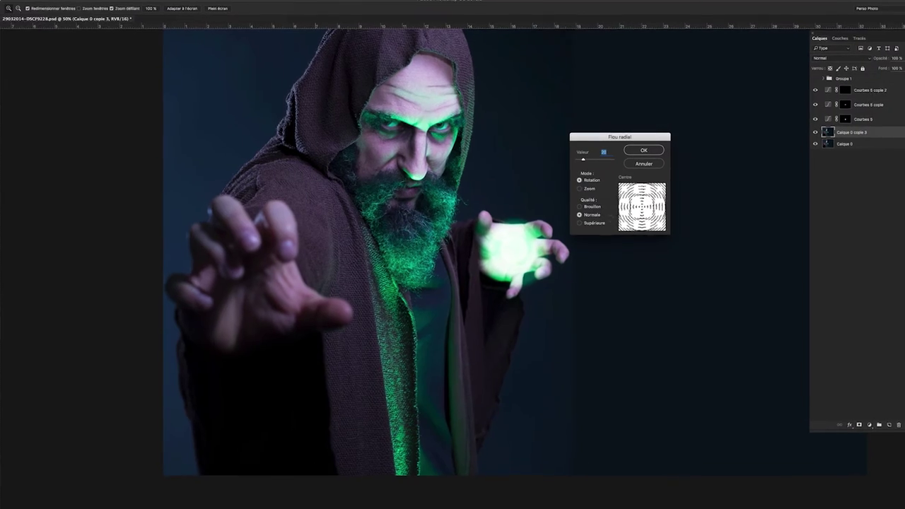
pyautogui.moveTo(637, 205); pyautogui.dragTo(654, 210)
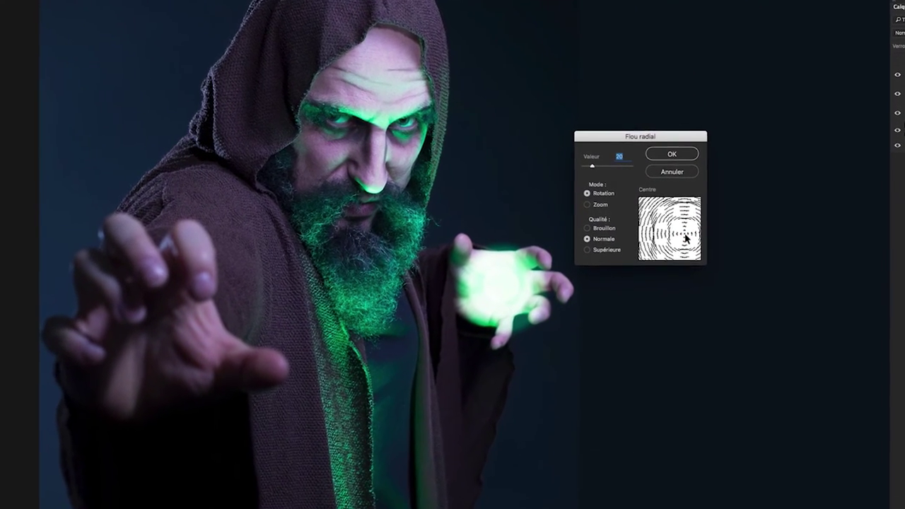
pyautogui.moveTo(682, 231)
pyautogui.mouseDown()
pyautogui.moveTo(641, 195)
pyautogui.moveTo(715, 263)
pyautogui.mouseUp()
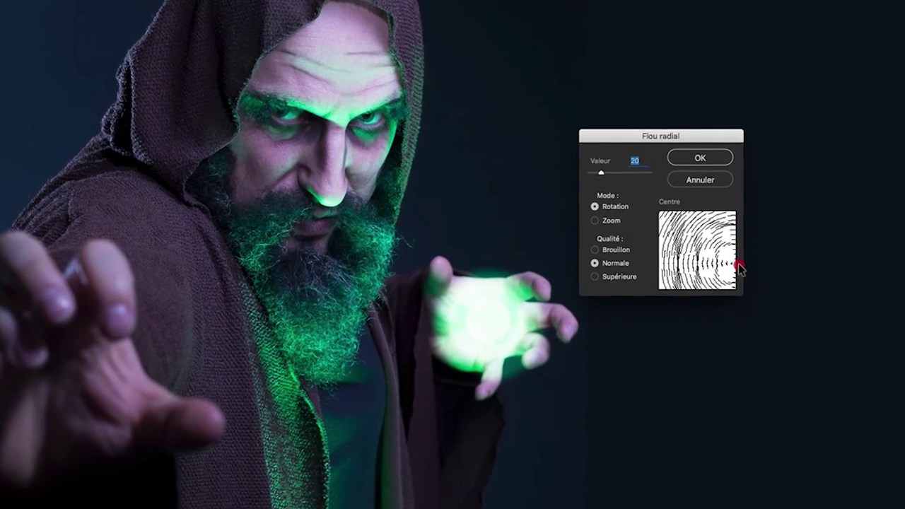
pyautogui.moveTo(716, 263); pyautogui.dragTo(705, 255)
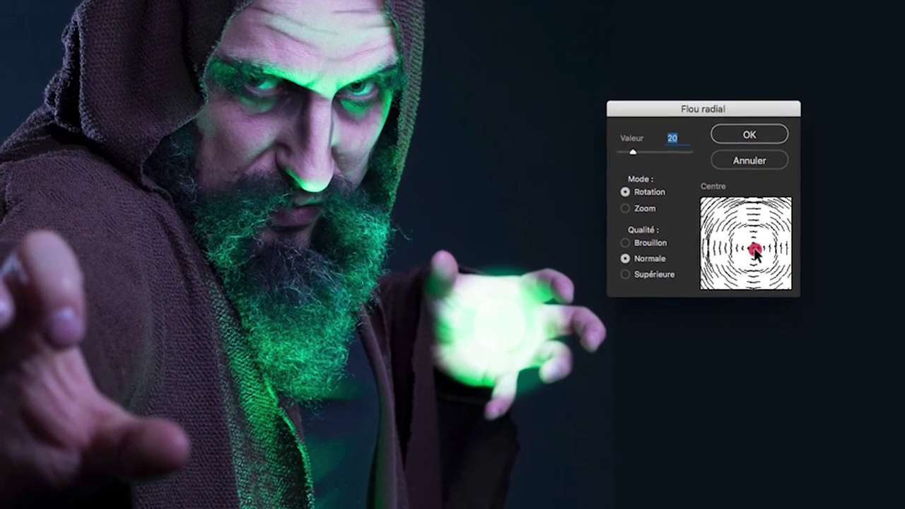
pyautogui.moveTo(755, 256); pyautogui.dragTo(739, 251)
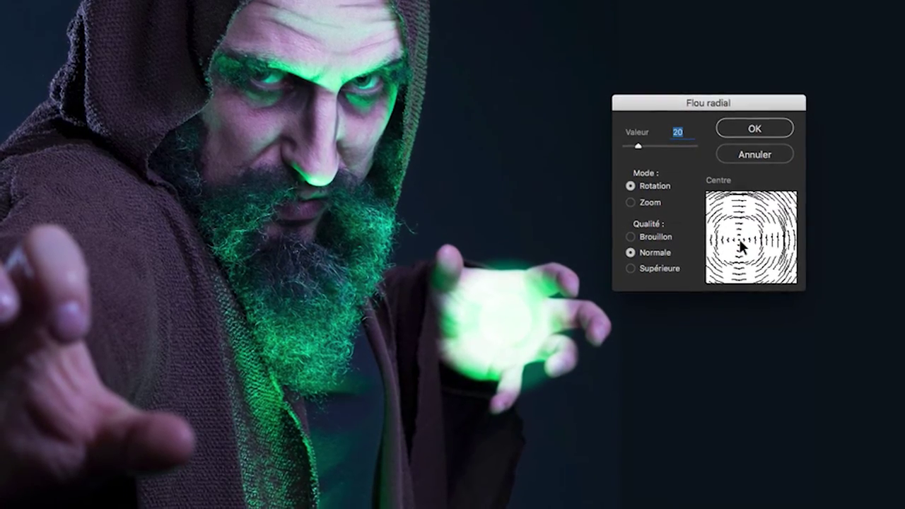
pyautogui.moveTo(737, 242); pyautogui.dragTo(751, 239)
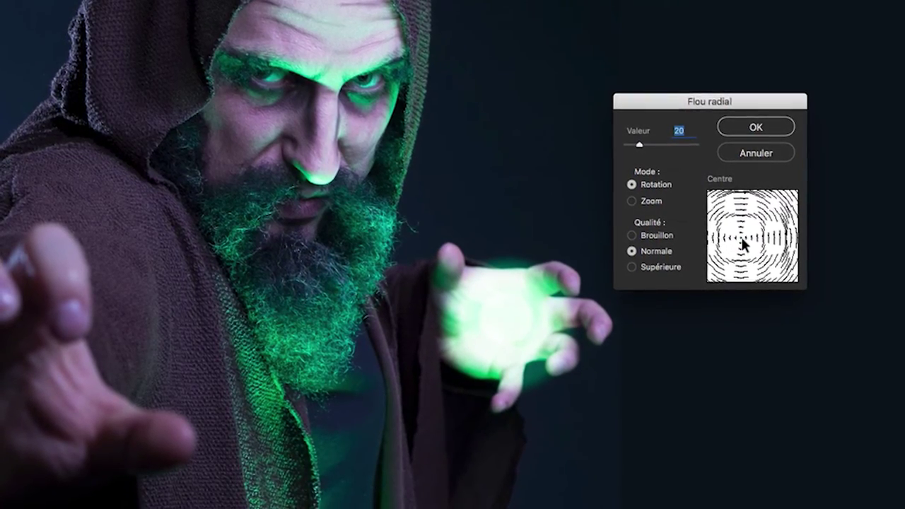
pyautogui.click(754, 125)
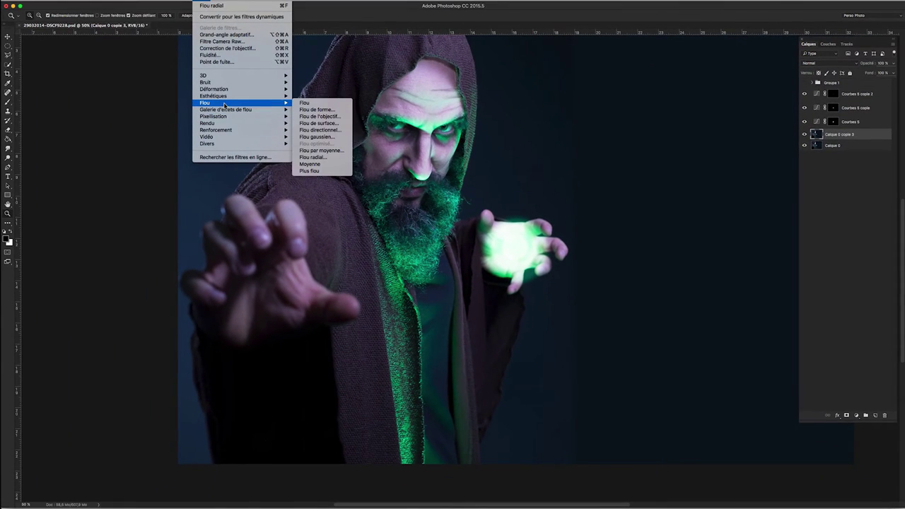
# Apply a rotation radial blur to Calque 0 copie 3, then undo it
pyautogui.click(333, 157)
pyautogui.moveTo(631, 205); pyautogui.dragTo(639, 202)
pyautogui.click(648, 149)
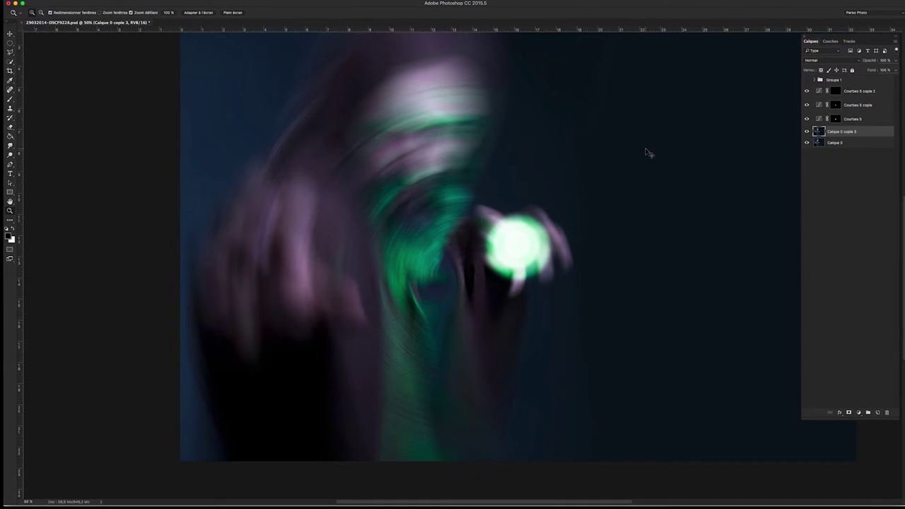
pyautogui.hotkey('ctrl', 'z')
# Reapply the rotation radial blur with its centre fine-tuned in the preview
pyautogui.click(253, 5)
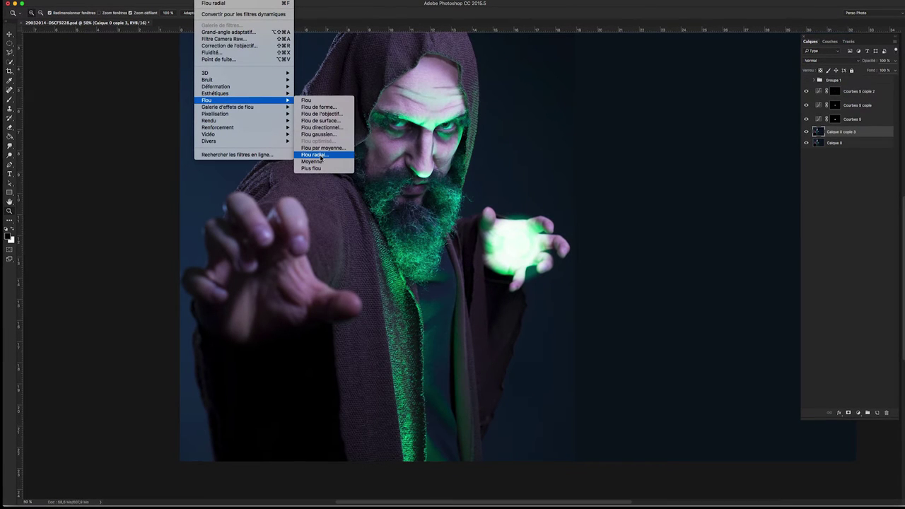
pyautogui.click(320, 157)
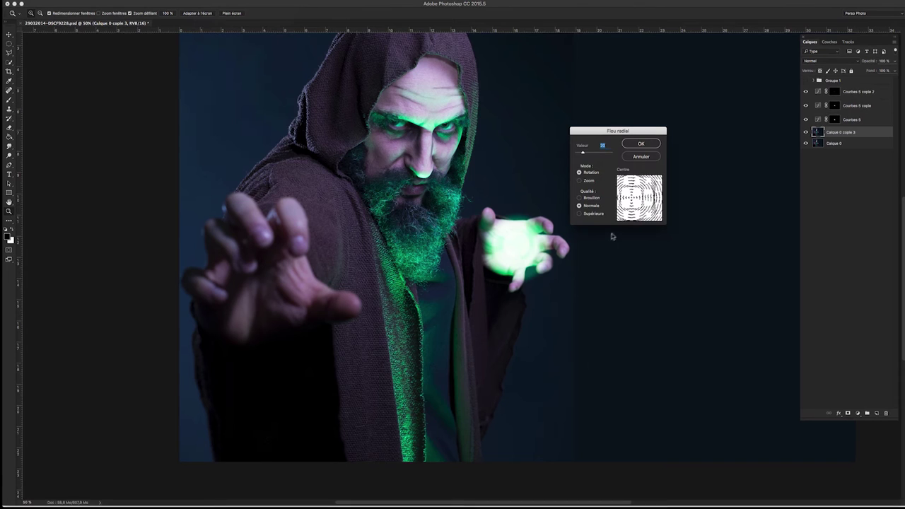
pyautogui.moveTo(633, 204); pyautogui.dragTo(632, 200)
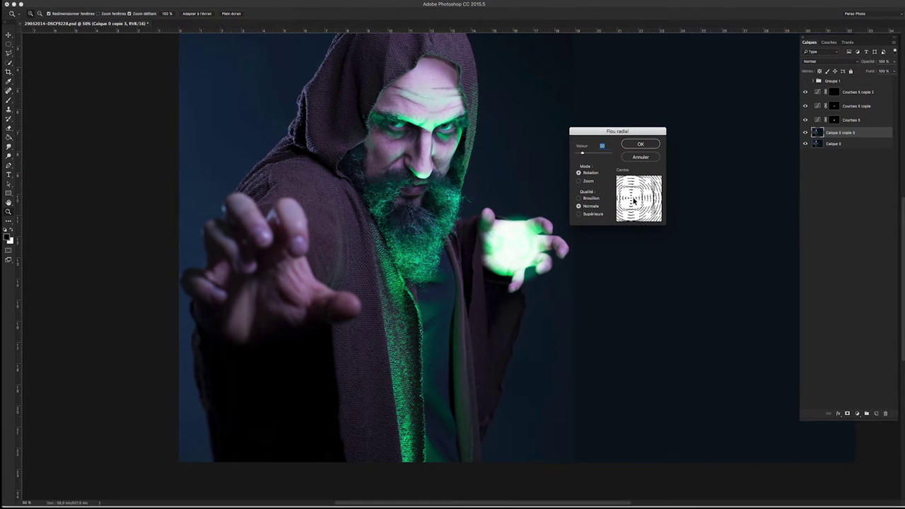
pyautogui.moveTo(633, 200); pyautogui.dragTo(634, 202)
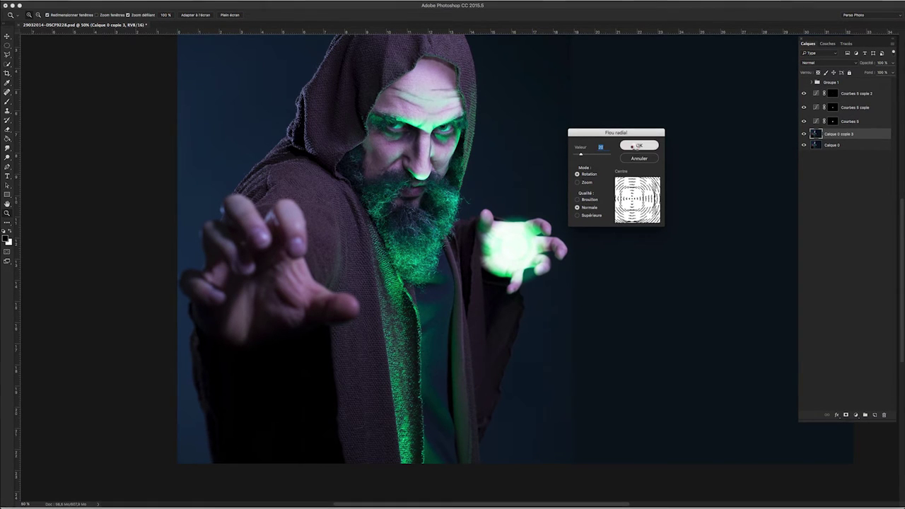
pyautogui.press('Return')
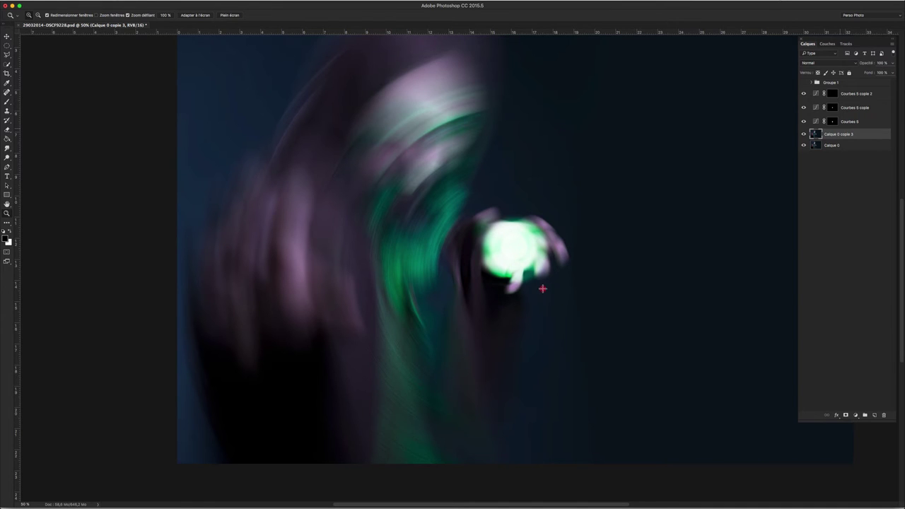
# Mask Calque 0 copie 3 to an elliptical selection around the orb and view the mask
pyautogui.press('m')
pyautogui.moveTo(517, 221); pyautogui.dragTo(526, 249)
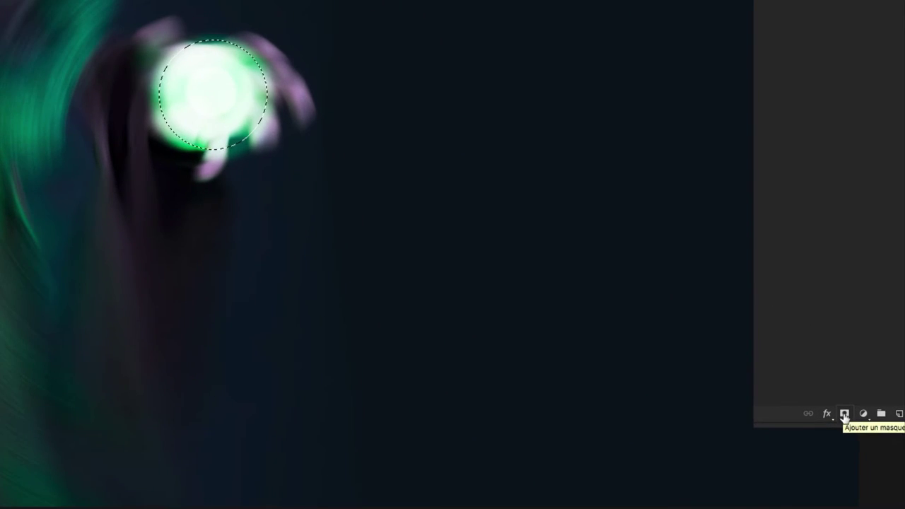
pyautogui.click(845, 414)
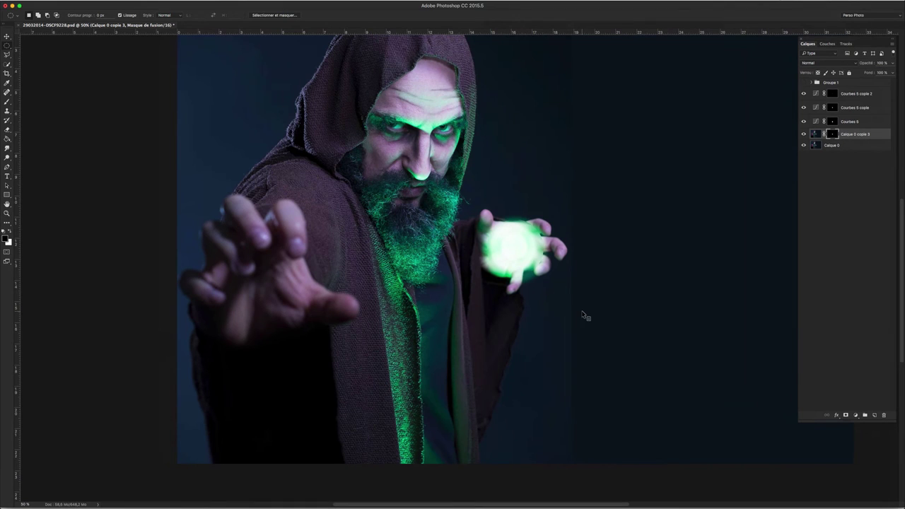
pyautogui.keyDown('alt'); pyautogui.click(831, 138); pyautogui.keyUp('alt')
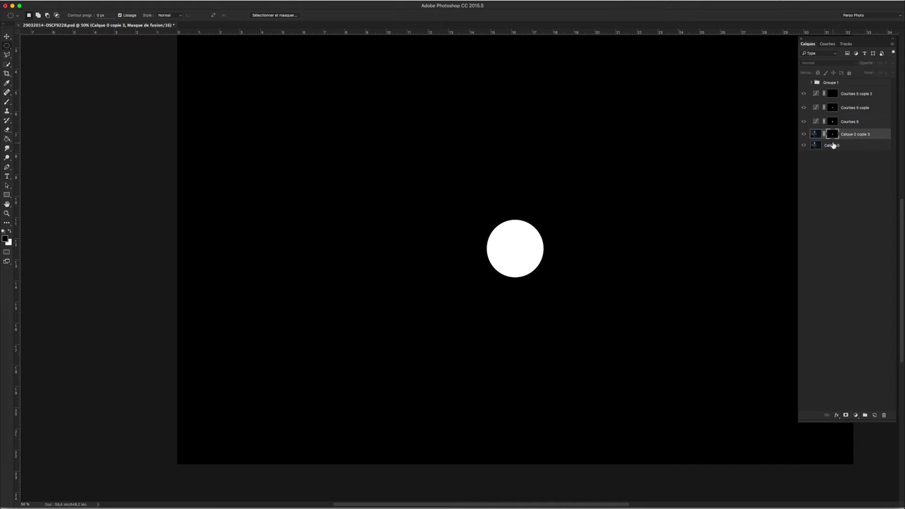
# Toggle clipping and visibility of Calque 0 copie 3 to compare the swirled look
pyautogui.keyDown('alt'); pyautogui.click(832, 138); pyautogui.keyUp('alt')
pyautogui.click(833, 137)
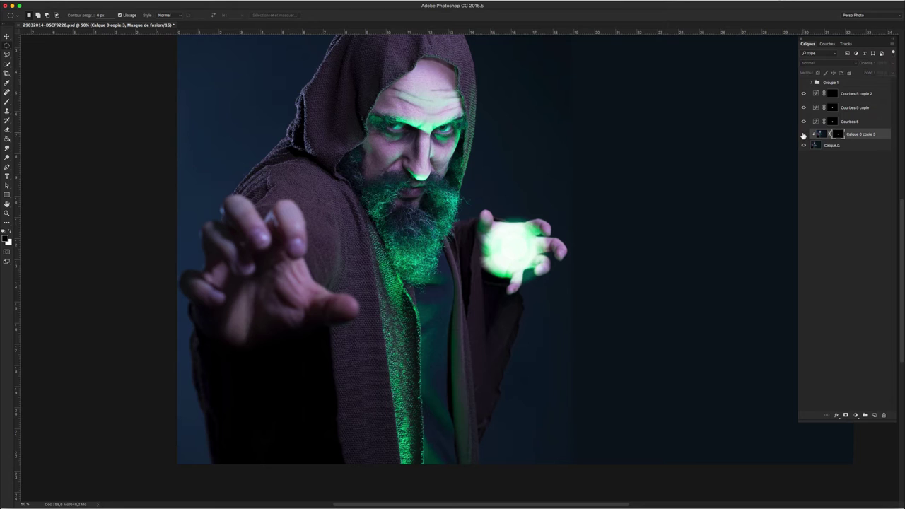
pyautogui.keyDown('alt'); pyautogui.click(806, 140); pyautogui.keyUp('alt')
pyautogui.click(804, 134)
pyautogui.click(804, 135)
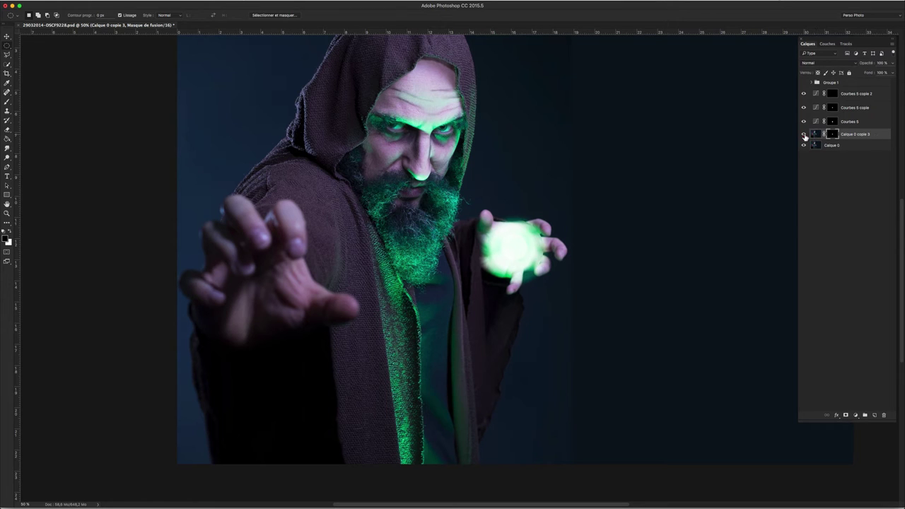
pyautogui.click(804, 134)
pyautogui.click(804, 134)
pyautogui.click(804, 134)
pyautogui.click(804, 134)
pyautogui.click(205, 0)
pyautogui.moveTo(204, 102)
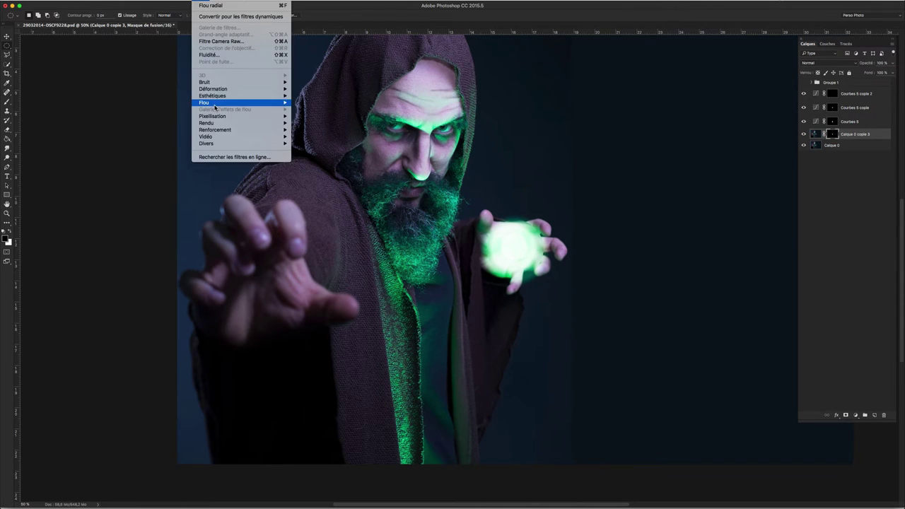
# Feather the Calque 0 copie 3 mask with a Gaussian blur of about 3.3 pixels
pyautogui.click(325, 137)
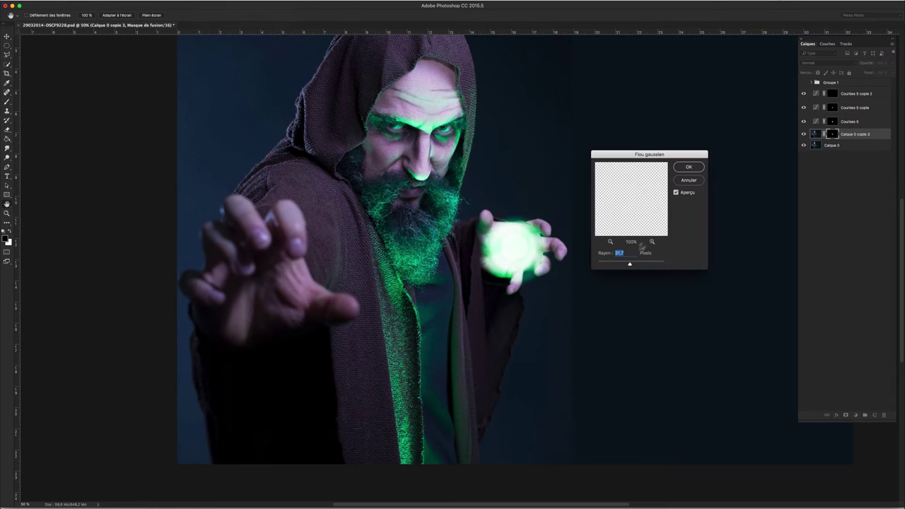
pyautogui.moveTo(614, 263); pyautogui.dragTo(605, 263)
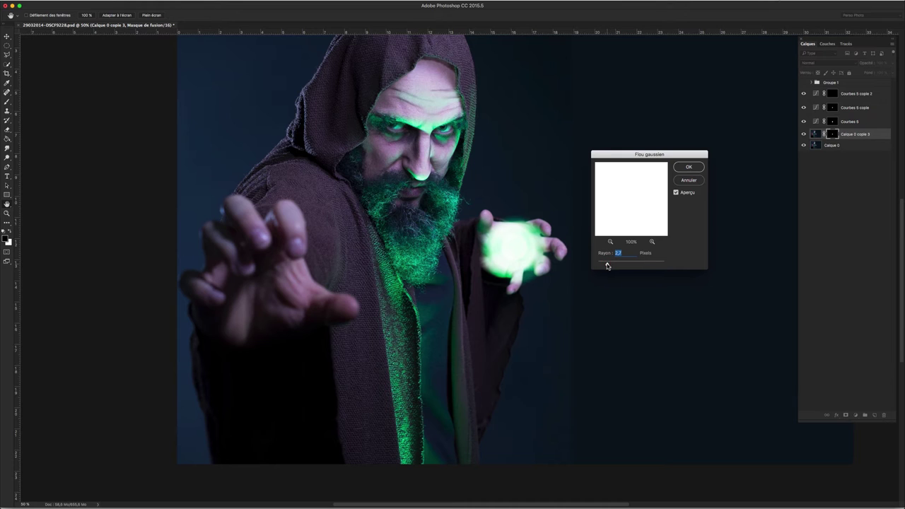
pyautogui.moveTo(627, 266); pyautogui.dragTo(613, 264)
pyautogui.click(688, 166)
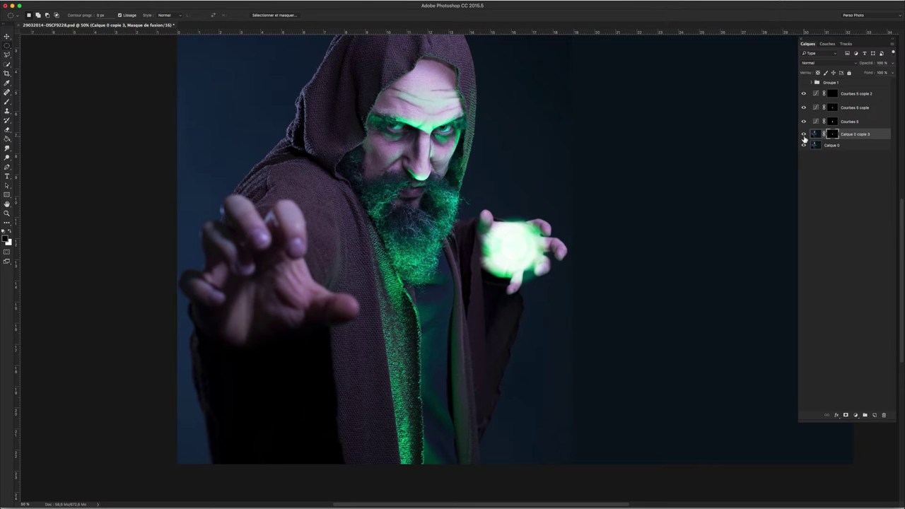
# Check the orb up close, zoom back out, and add the empty layer Calque 5
pyautogui.press('z')
pyautogui.moveTo(518, 239); pyautogui.dragTo(529, 241)
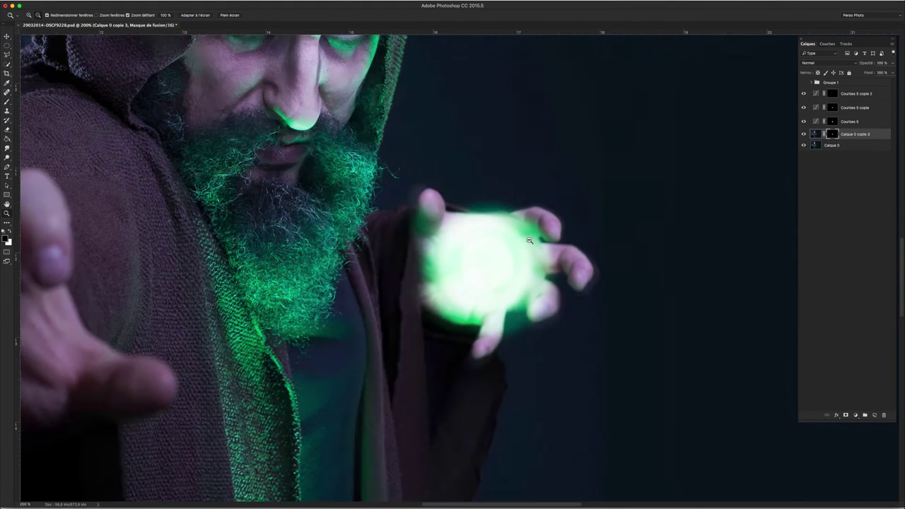
pyautogui.keyDown('alt'); pyautogui.click(529, 241); pyautogui.keyUp('alt')
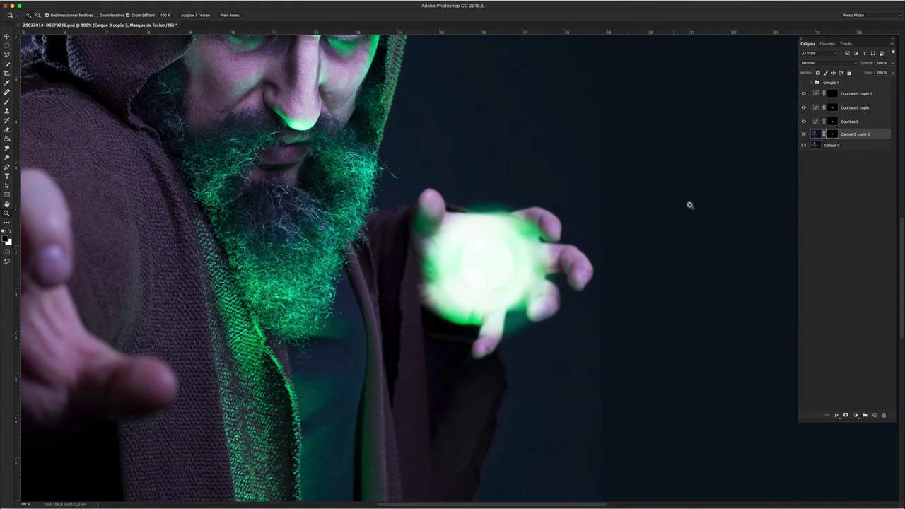
pyautogui.click(804, 135)
pyautogui.press('alt')
pyautogui.keyDown('alt'); pyautogui.click(493, 246); pyautogui.keyUp('alt')
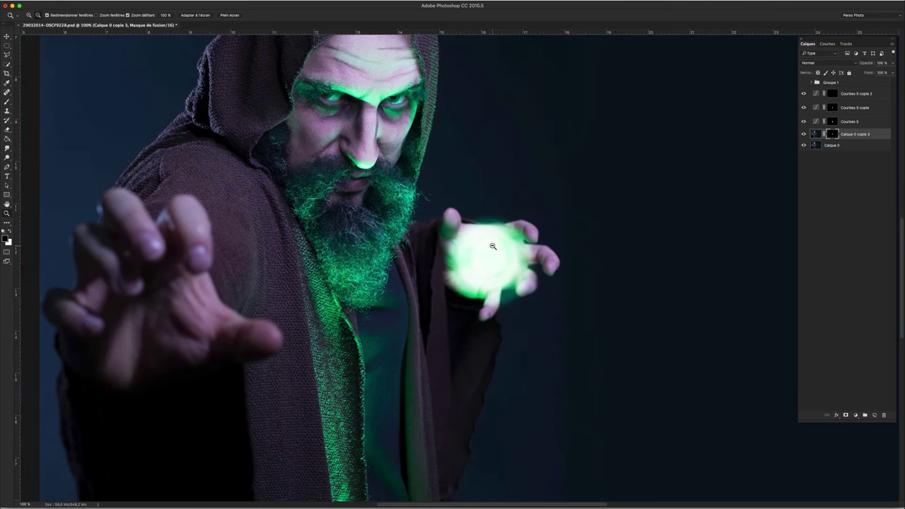
pyautogui.keyDown('alt'); pyautogui.click(490, 252); pyautogui.keyUp('alt')
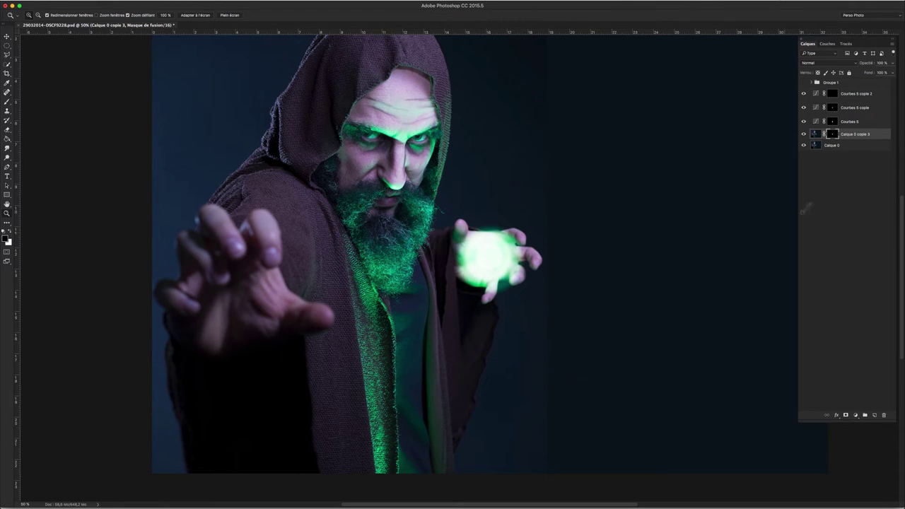
pyautogui.click(874, 416)
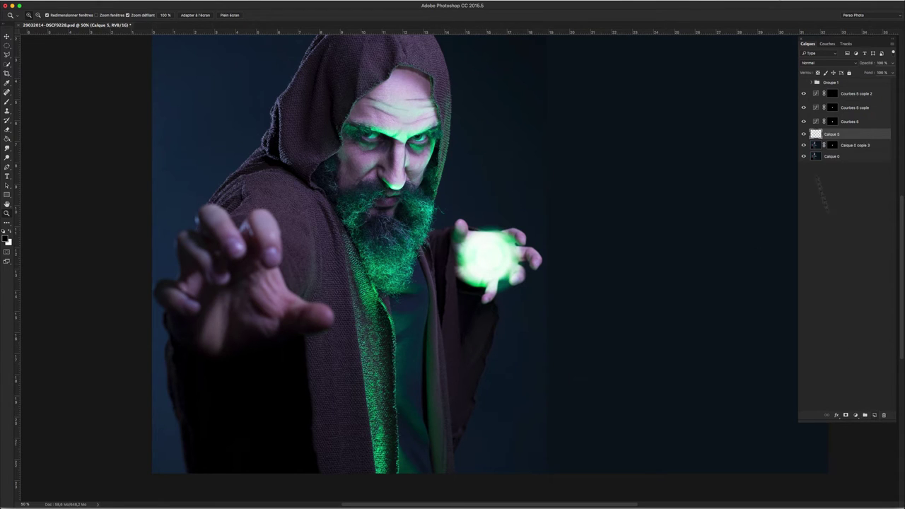
# Set Calque 5 to Couleur mode and sample greens from the orb, eye and hand
pyautogui.click(816, 63)
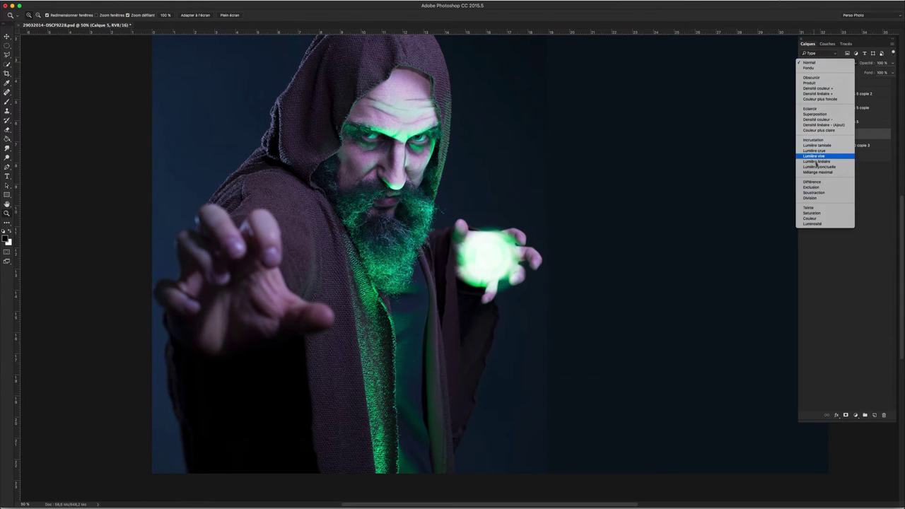
pyautogui.click(813, 219)
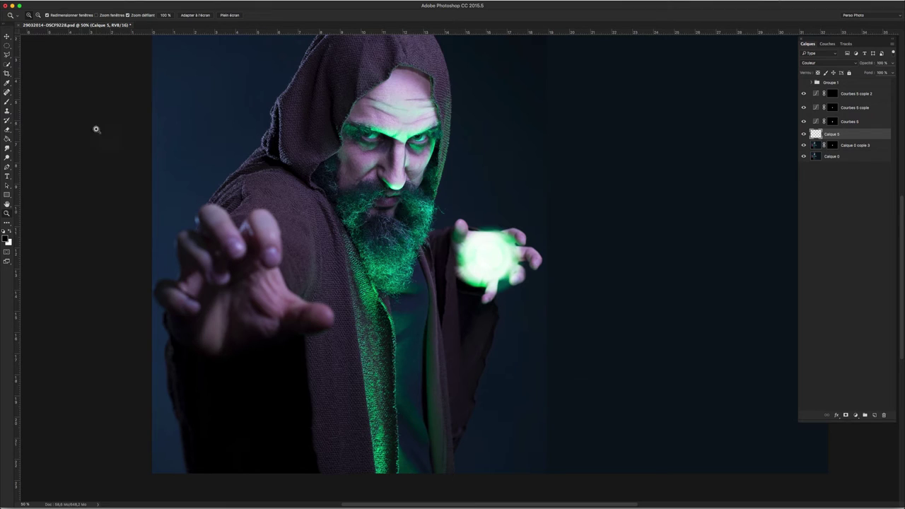
pyautogui.press('i')
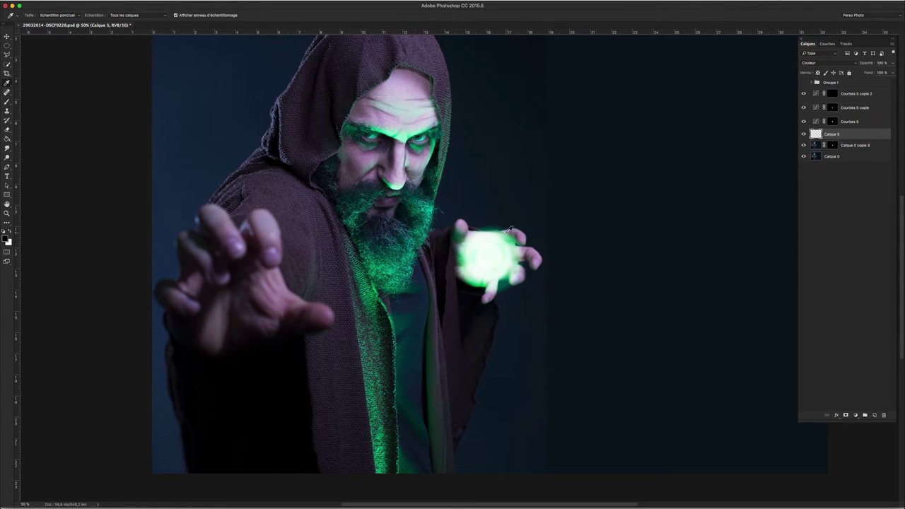
pyautogui.click(504, 235)
pyautogui.click(387, 181)
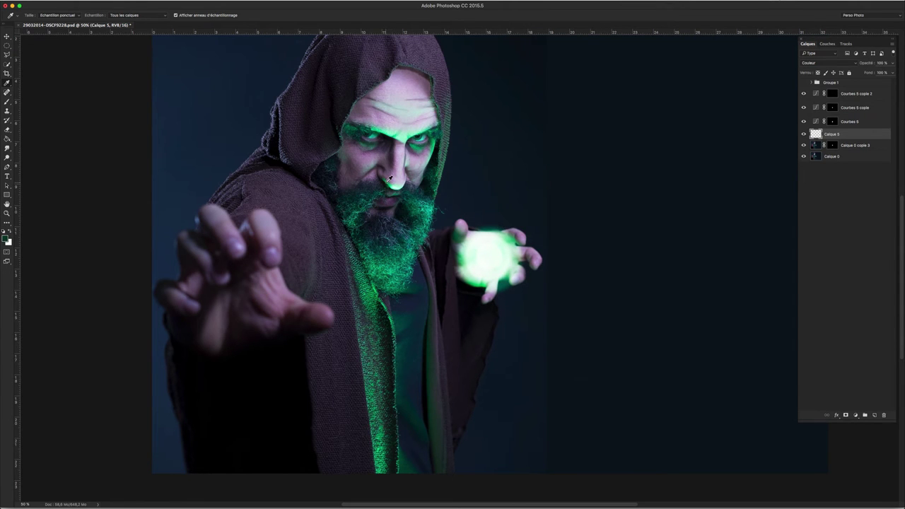
pyautogui.click(409, 134)
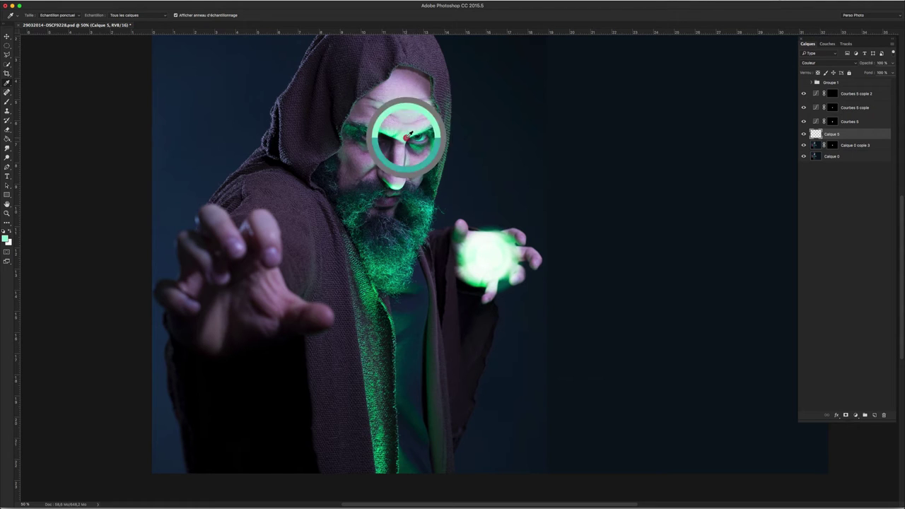
pyautogui.click(418, 145)
pyautogui.click(463, 232)
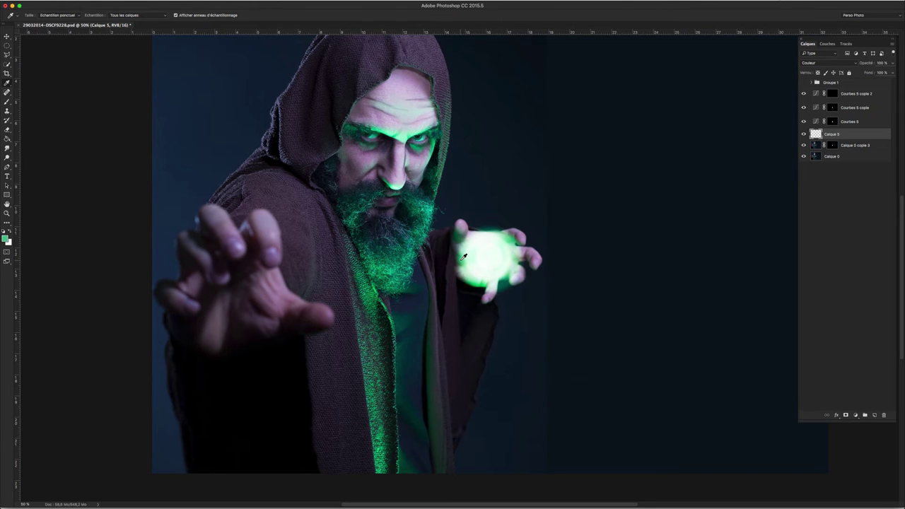
# Move Calque 5 below Calque 0 copie 3 and paint green over the orb with a 222 px brush
pyautogui.press('b')
pyautogui.moveTo(820, 136); pyautogui.dragTo(824, 152)
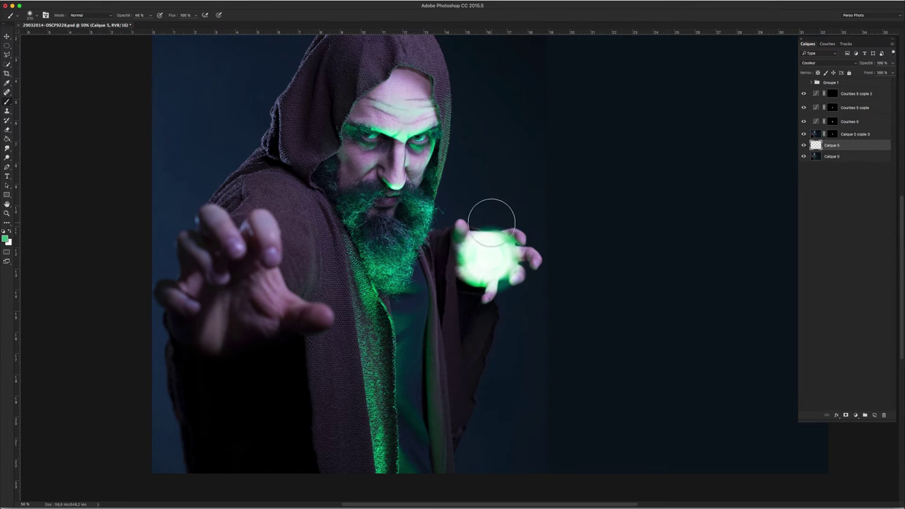
pyautogui.moveTo(495, 224); pyautogui.dragTo(479, 228)
pyautogui.moveTo(491, 214); pyautogui.dragTo(493, 226)
# Resample darker and brighter greens and paint soft glow above and below-right of the orb
pyautogui.press('i')
pyautogui.click(388, 266)
pyautogui.click(475, 276)
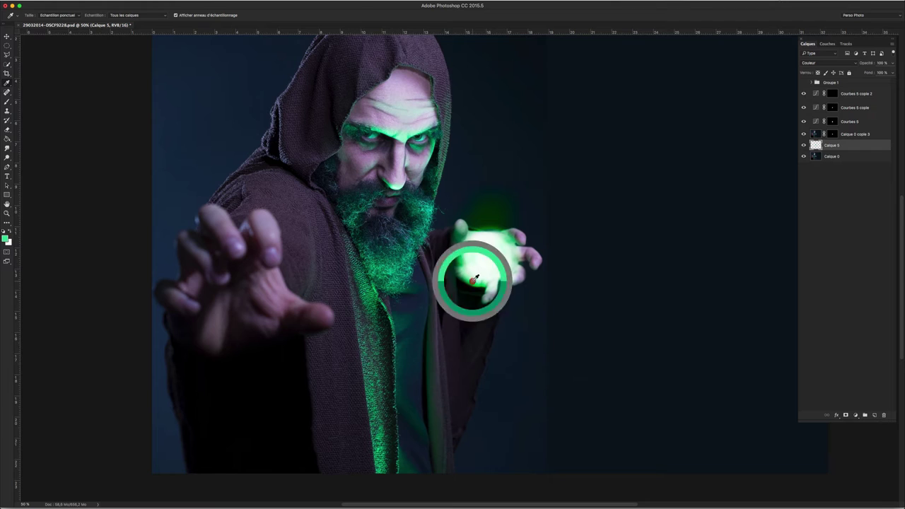
pyautogui.click(463, 227)
pyautogui.press('b')
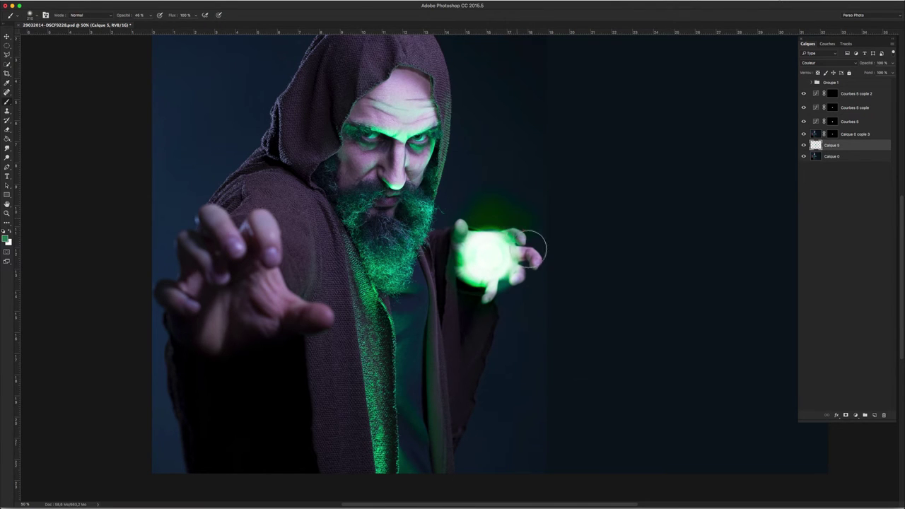
pyautogui.moveTo(467, 163); pyautogui.dragTo(480, 248)
pyautogui.moveTo(479, 283); pyautogui.dragTo(521, 303)
# Set up a large Gaussian blur of about 101.8 px radius on the painted glow
pyautogui.click(202, 2)
pyautogui.click(323, 137)
pyautogui.moveTo(627, 265)
pyautogui.mouseDown()
pyautogui.moveTo(651, 264)
pyautogui.moveTo(643, 264)
pyautogui.mouseUp()
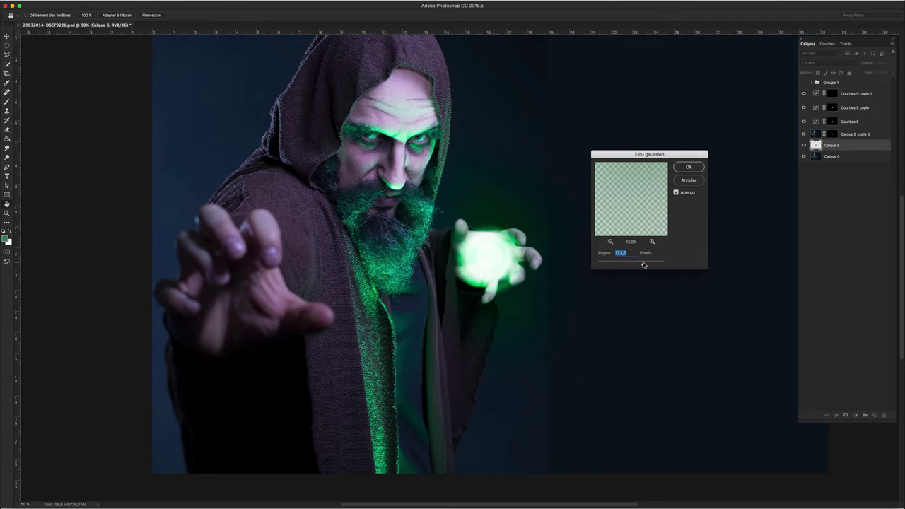
# Apply the glow blur, lower opacity to 76%, and try Produit before keeping Normal mode
pyautogui.click(682, 168)
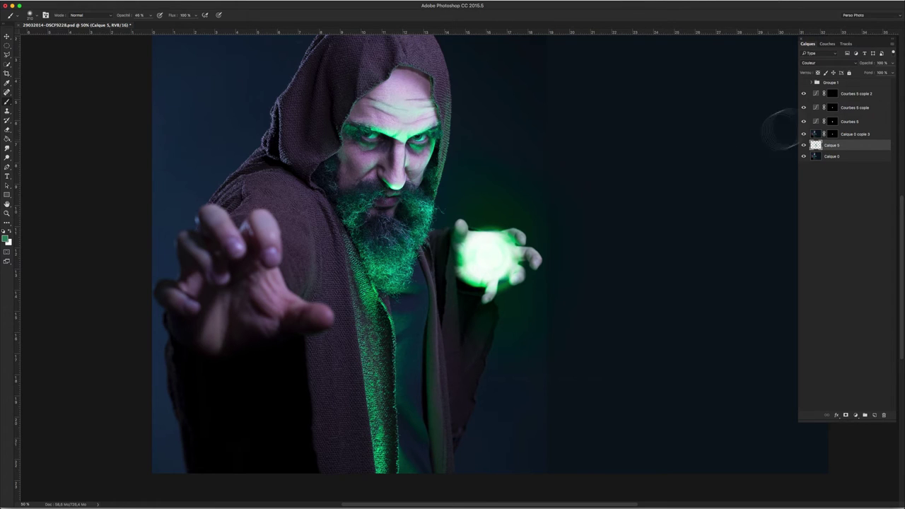
pyautogui.moveTo(893, 65); pyautogui.dragTo(884, 74)
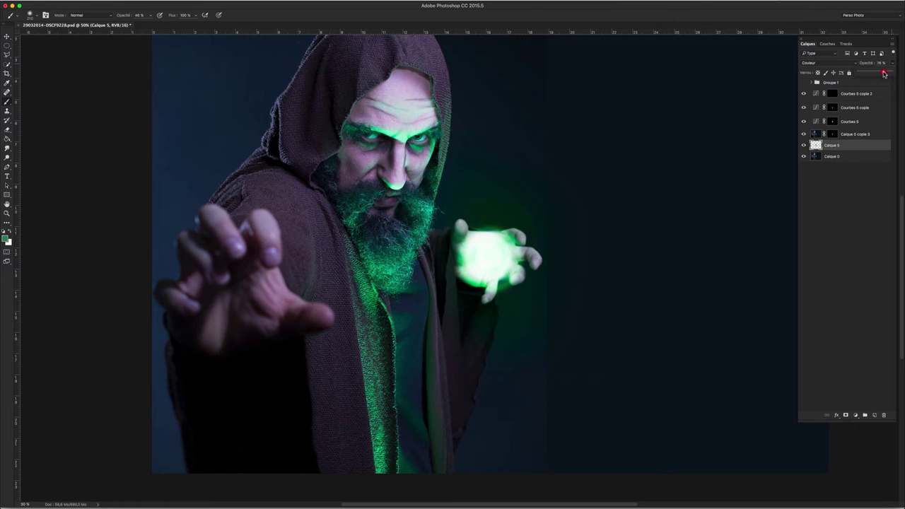
pyautogui.click(824, 62)
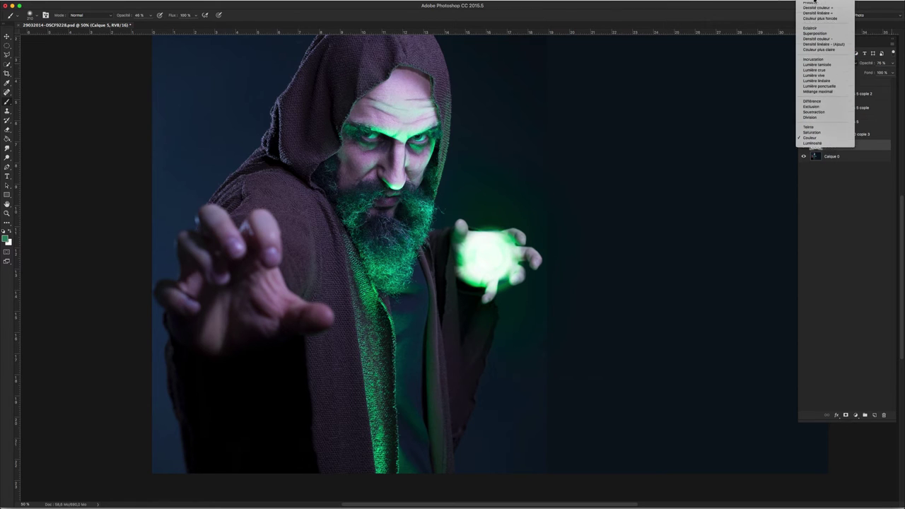
pyautogui.click(817, 4)
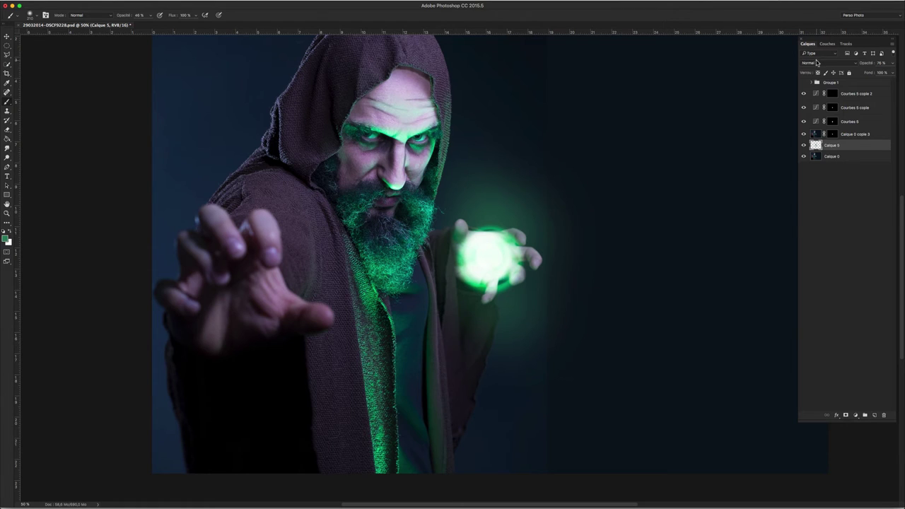
pyautogui.click(818, 62)
pyautogui.click(818, 83)
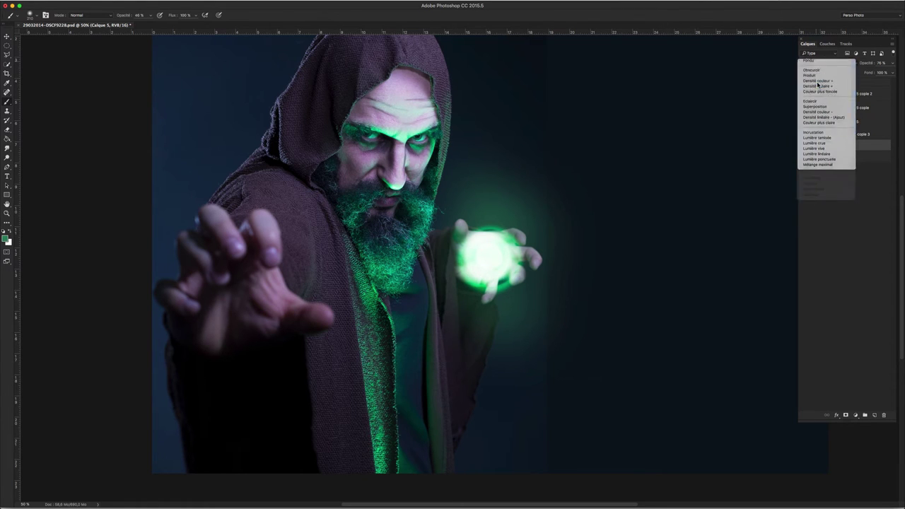
pyautogui.click(817, 62)
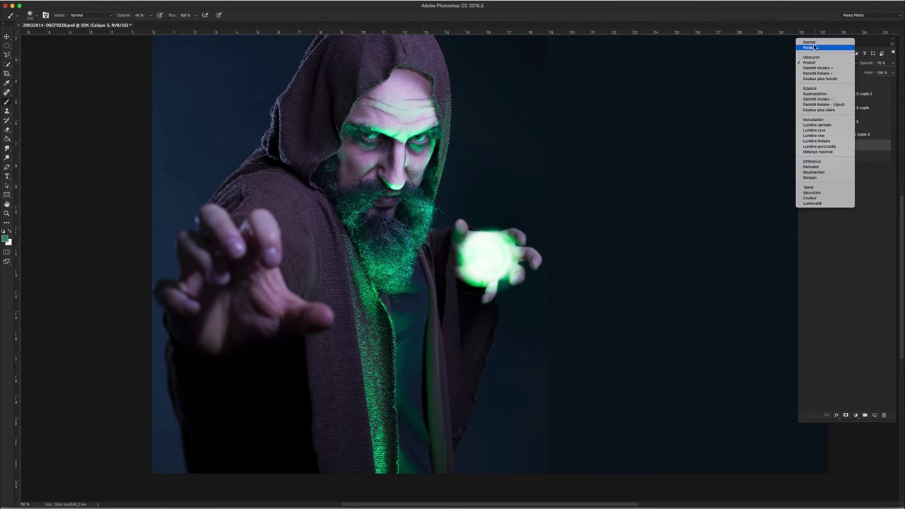
pyautogui.click(818, 47)
# Set the glow layer's opacity to 34% and zoom out to the whole image
pyautogui.click(893, 63)
pyautogui.moveTo(884, 74); pyautogui.dragTo(869, 75)
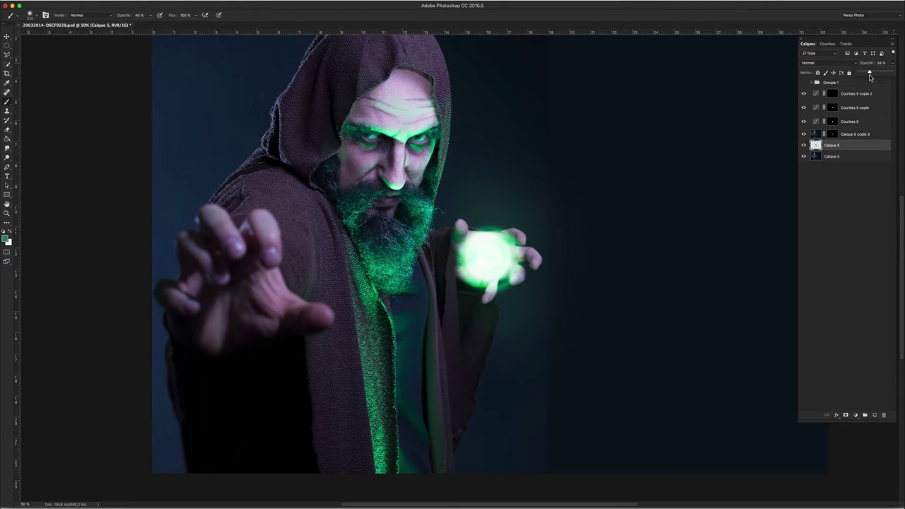
pyautogui.click(804, 145)
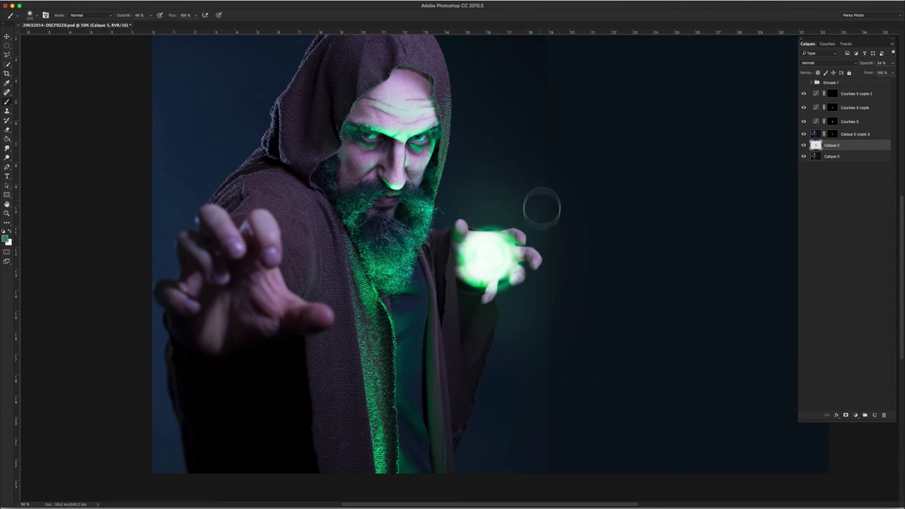
pyautogui.press('z')
pyautogui.keyDown('alt'); pyautogui.click(495, 202); pyautogui.keyUp('alt')
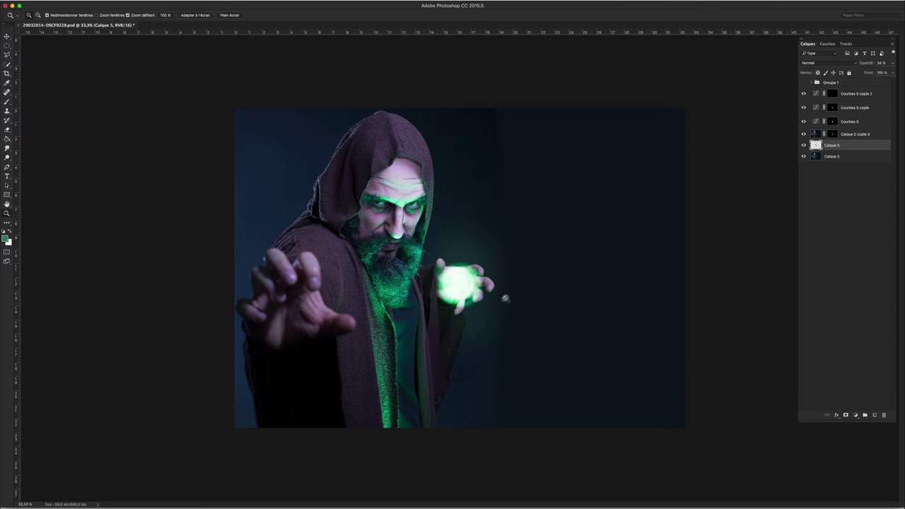
# Select the base photo layer Calque 0 and choose the Halo lens-flare filter
pyautogui.click(840, 95)
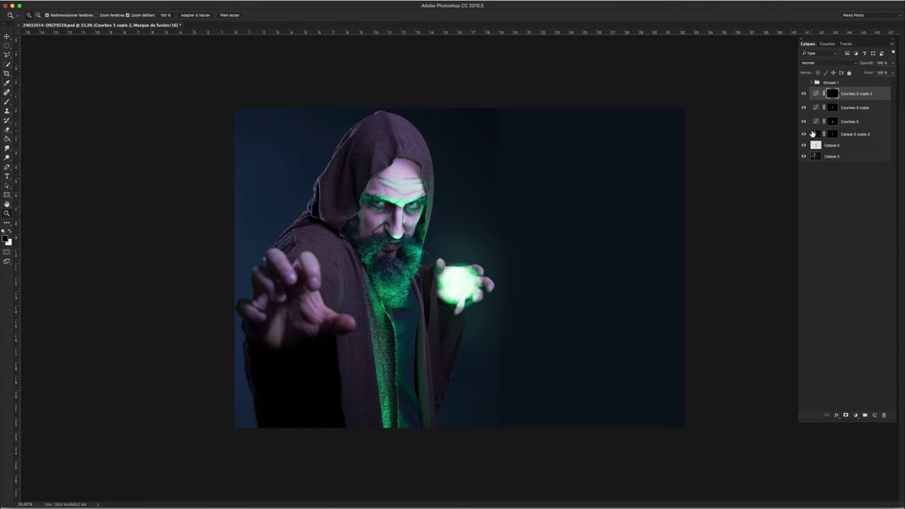
pyautogui.click(817, 156)
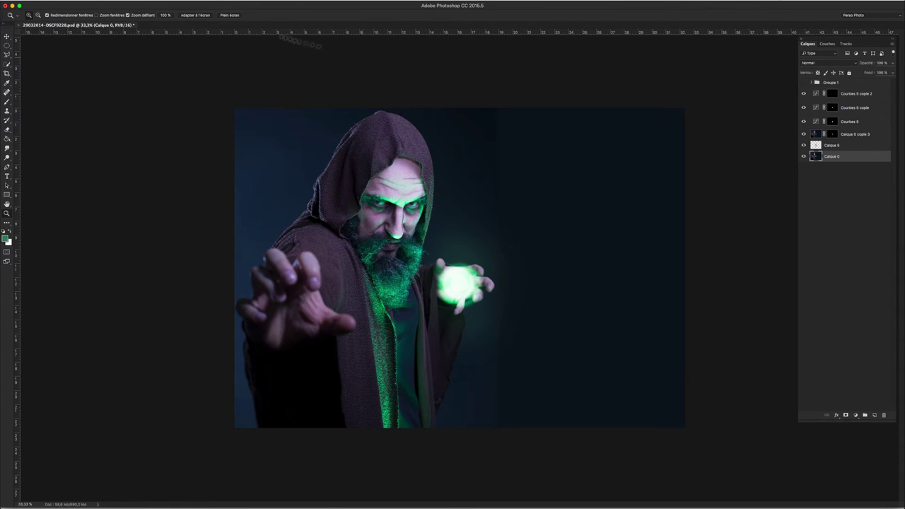
pyautogui.click(205, 2)
pyautogui.moveTo(206, 123)
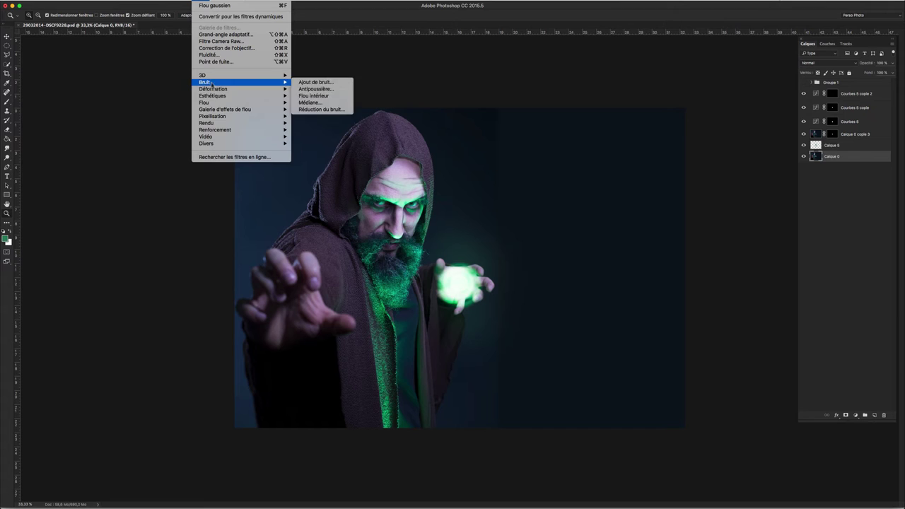
pyautogui.click(306, 161)
# Set the flare to a 35 mm lens at 54% brightness, centred by the orb
pyautogui.moveTo(605, 286); pyautogui.dragTo(597, 282)
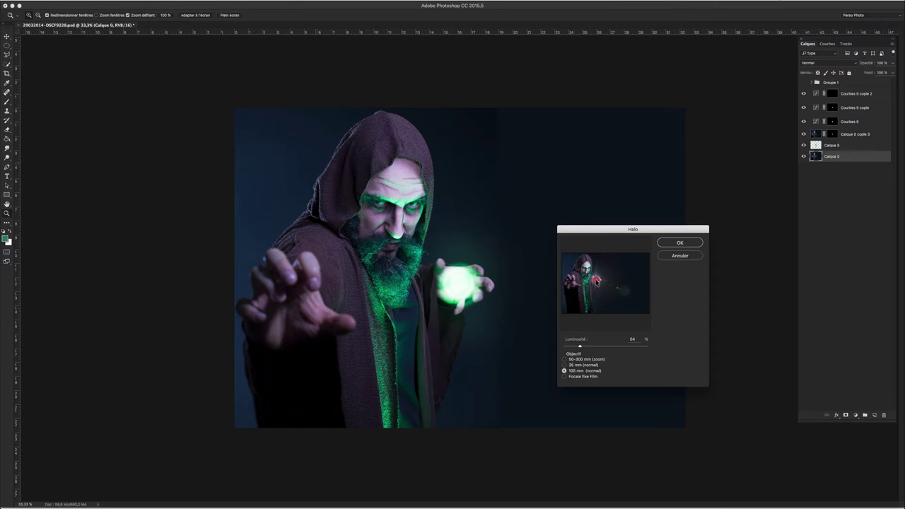
pyautogui.click(583, 365)
pyautogui.click(581, 371)
pyautogui.click(583, 365)
pyautogui.click(580, 370)
pyautogui.click(584, 366)
pyautogui.click(580, 347)
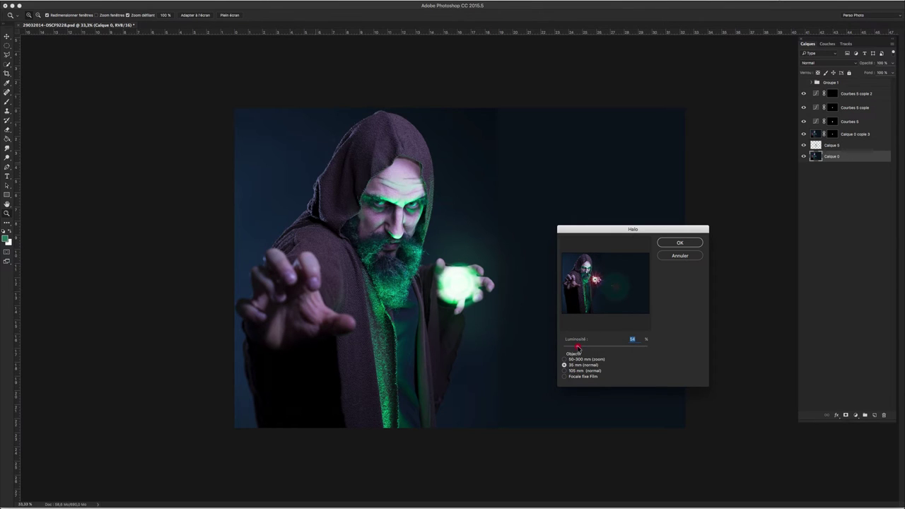
pyautogui.click(596, 285)
# Apply the lens flare, preview and cancel a -45 hue shift, then undo the flare
pyautogui.click(681, 244)
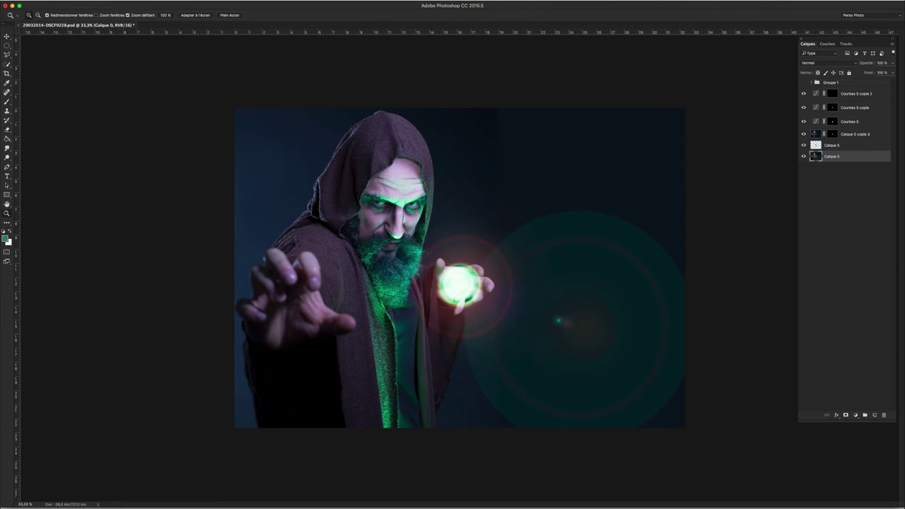
pyautogui.click(113, 3)
pyautogui.moveTo(120, 16)
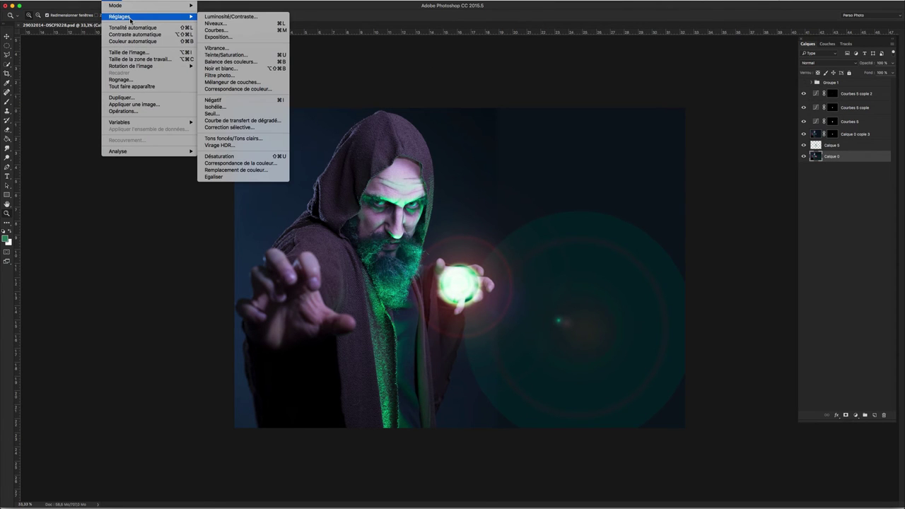
pyautogui.click(237, 55)
pyautogui.moveTo(700, 193)
pyautogui.mouseDown()
pyautogui.moveTo(717, 193)
pyautogui.moveTo(665, 192)
pyautogui.mouseUp()
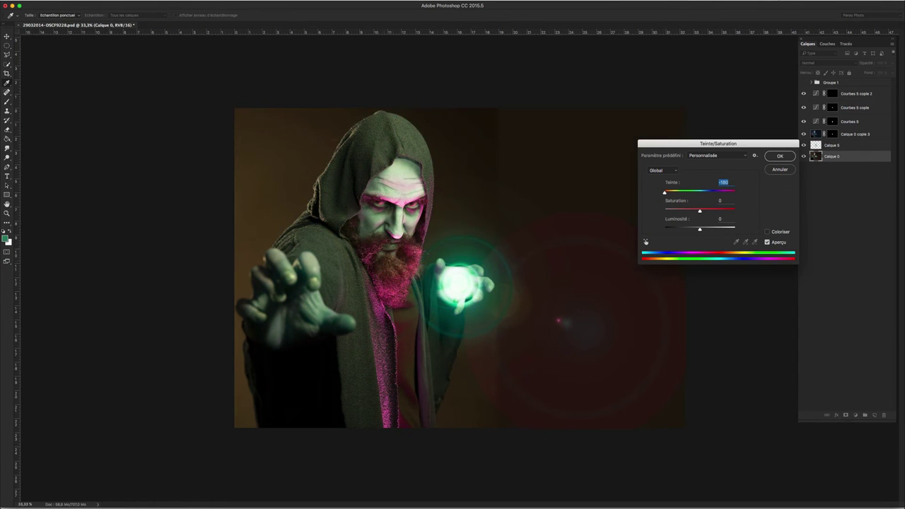
pyautogui.moveTo(665, 193); pyautogui.dragTo(683, 192)
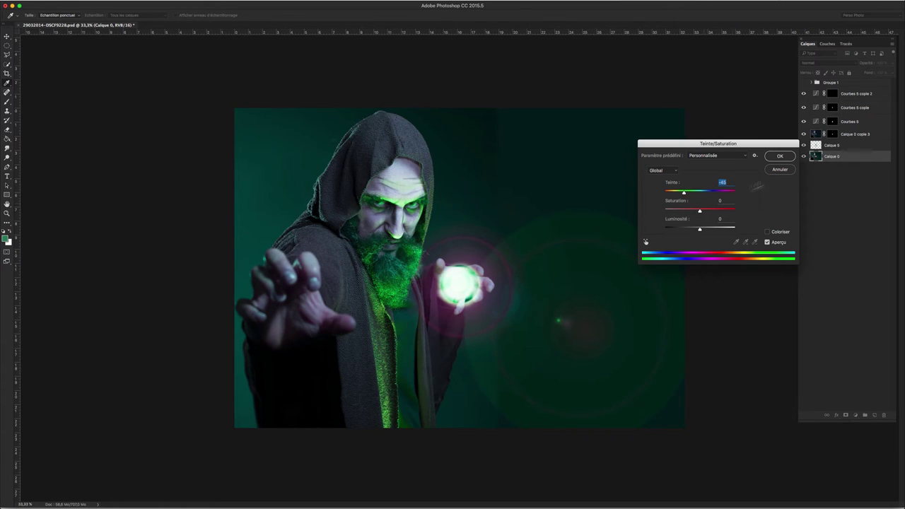
pyautogui.click(779, 169)
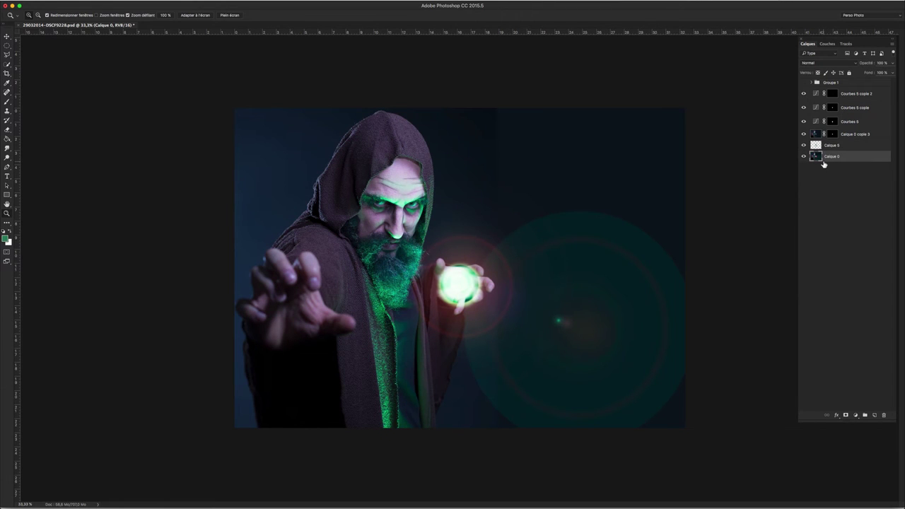
pyautogui.hotkey('ctrl', 'z')
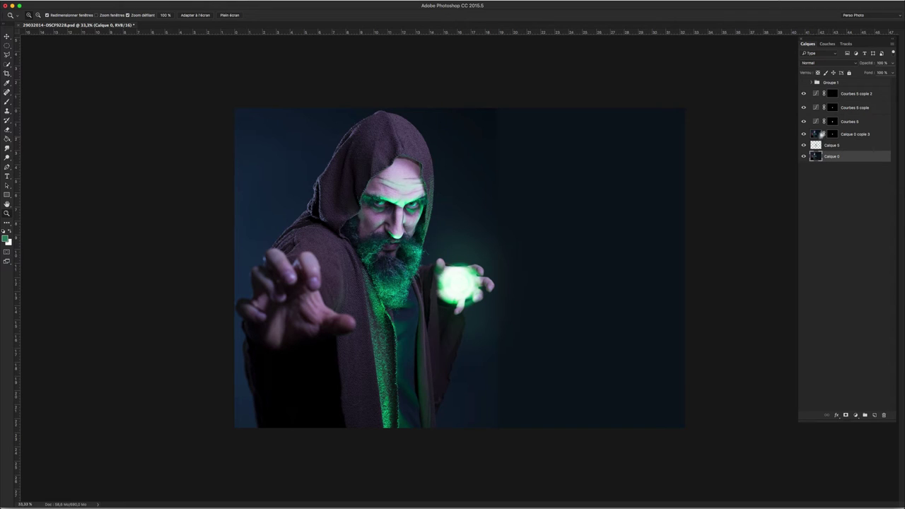
pyautogui.click(864, 97)
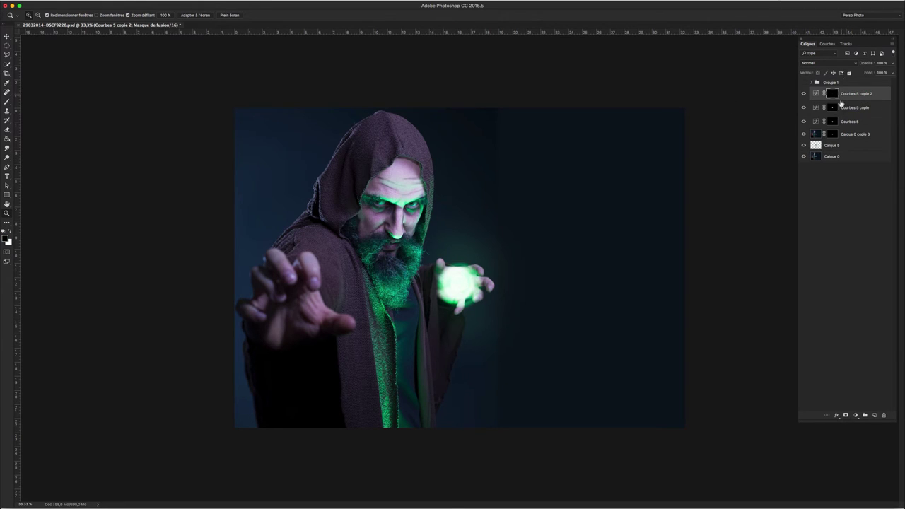
# Stamp all visible layers into Calque 6 and toggle the lower layers to verify it
pyautogui.hotkey('ctrl', 'alt', 'shift', 'e')
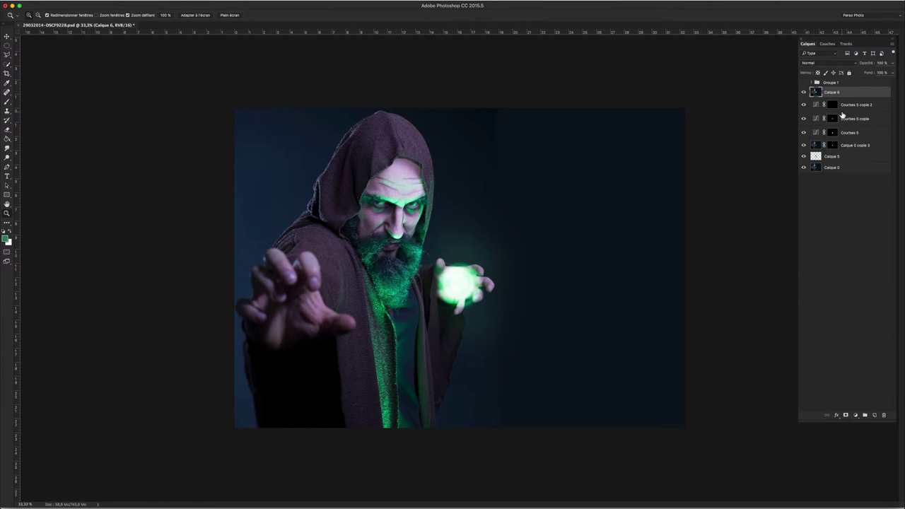
pyautogui.moveTo(803, 104); pyautogui.dragTo(805, 170)
pyautogui.moveTo(804, 105); pyautogui.dragTo(805, 170)
pyautogui.click(205, 2)
pyautogui.moveTo(207, 123)
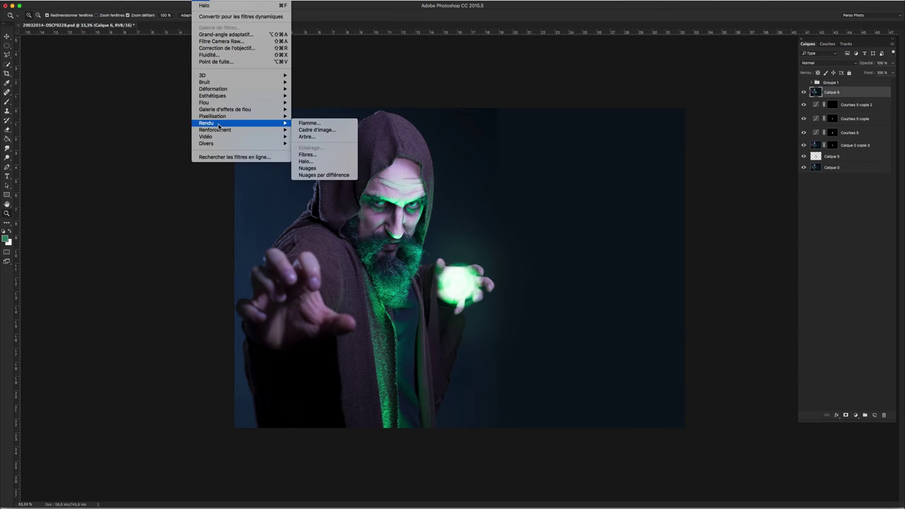
# Render a 35 mm lens flare at 48% brightness centred on the orb in Calque 6
pyautogui.click(300, 161)
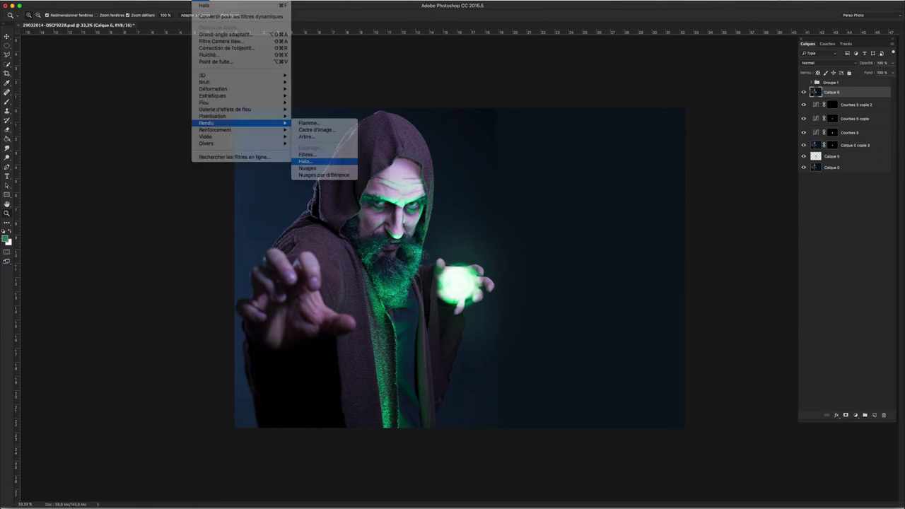
pyautogui.moveTo(607, 286); pyautogui.dragTo(605, 289)
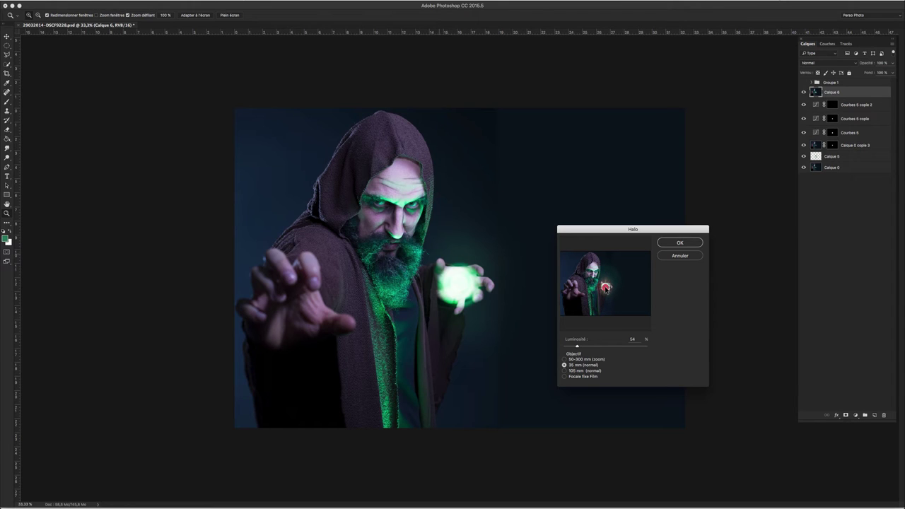
pyautogui.moveTo(575, 347); pyautogui.dragTo(574, 346)
pyautogui.click(676, 243)
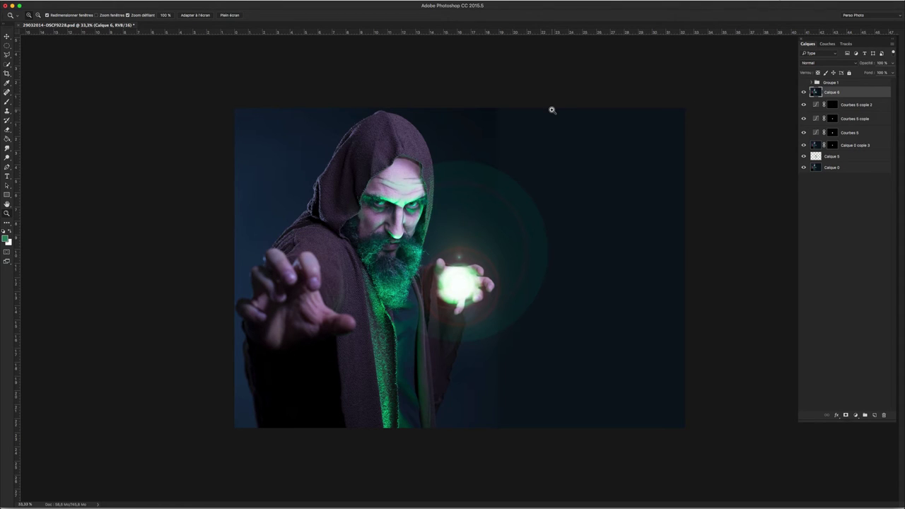
pyautogui.hotkey('shift', 'F5')
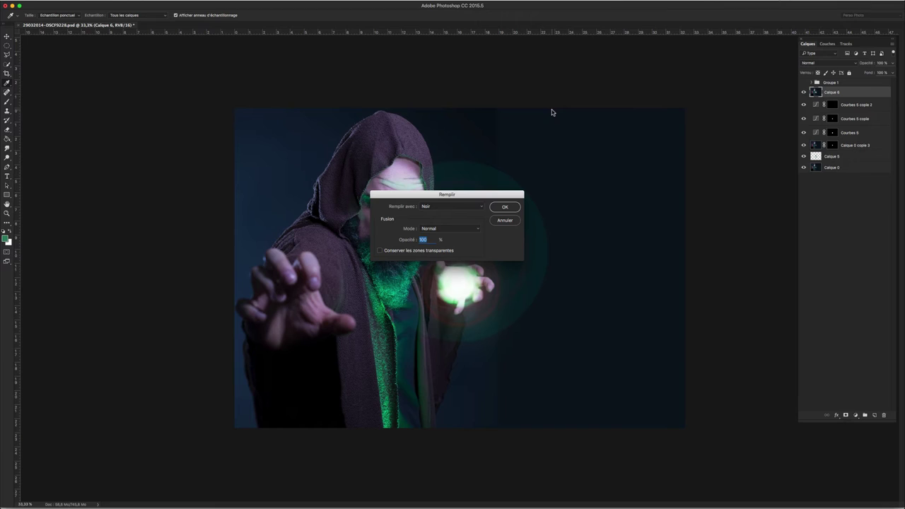
# Fill Calque 6 with solid black and reapply the last lens flare on it
pyautogui.click(514, 207)
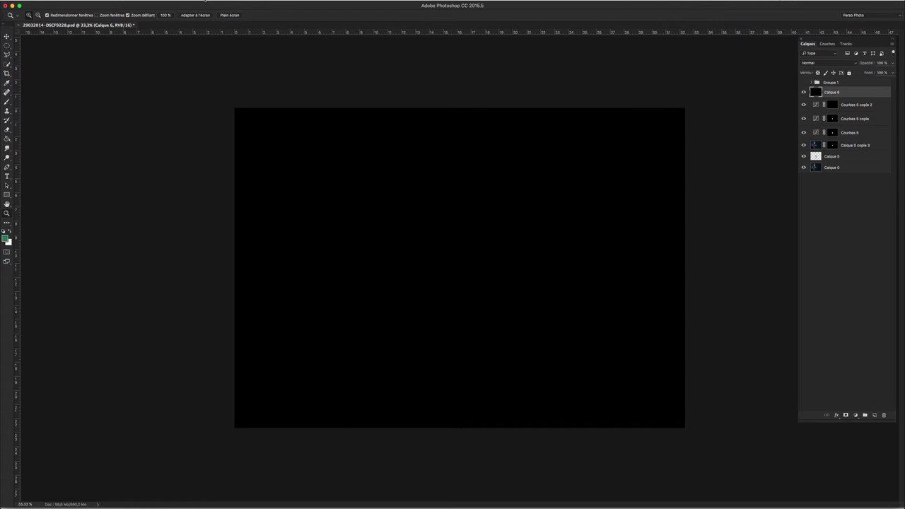
pyautogui.click(205, 0)
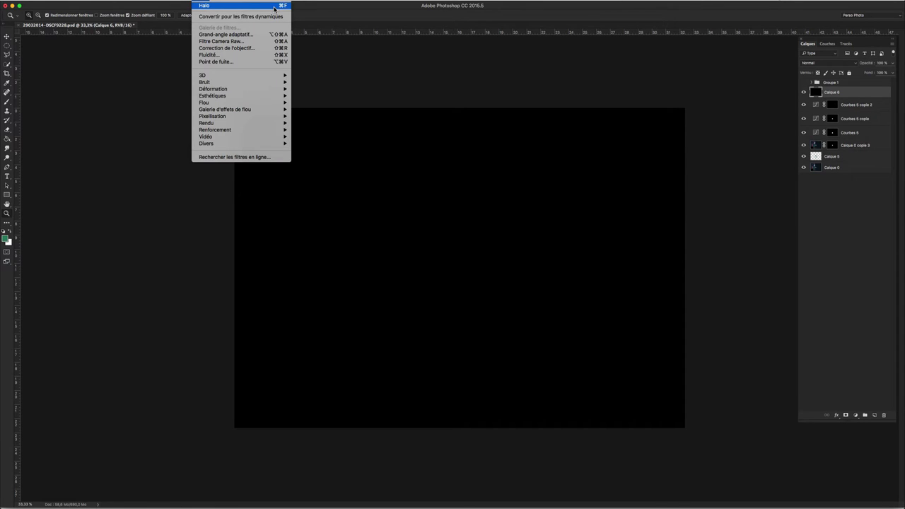
pyautogui.click(275, 8)
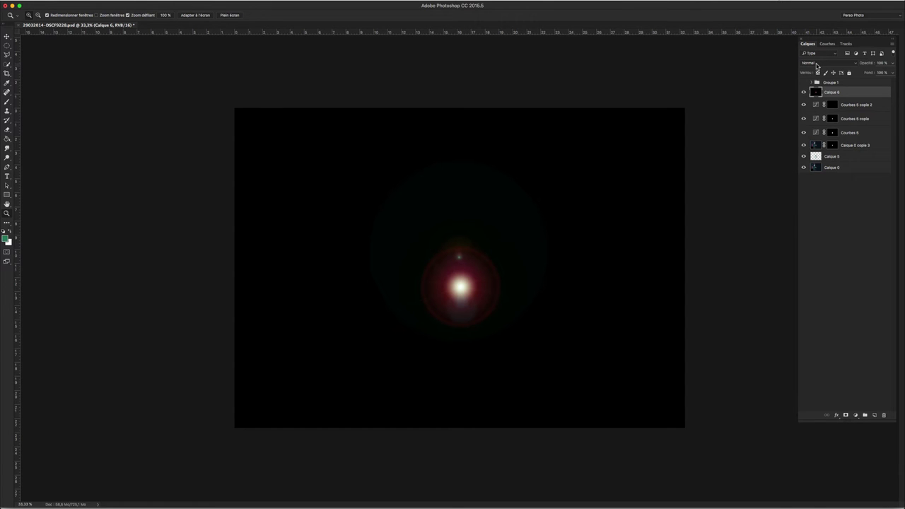
pyautogui.click(817, 66)
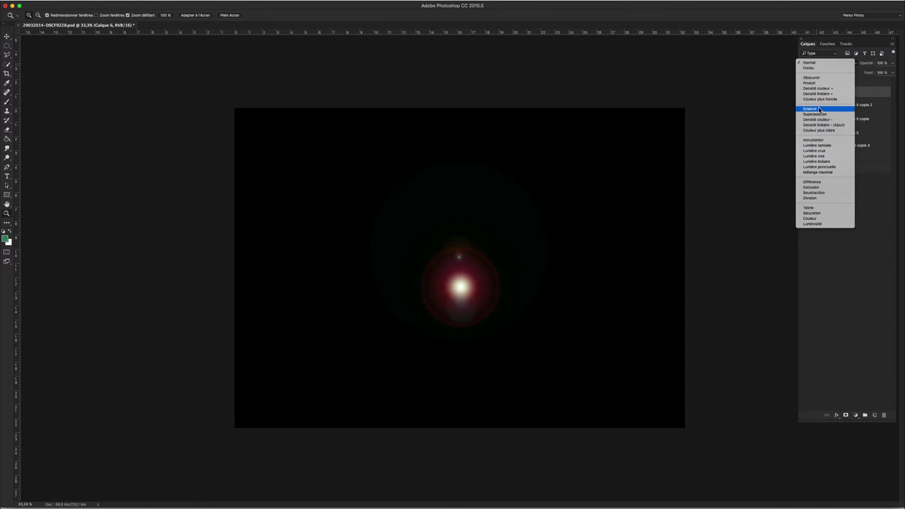
# Blend the flare layer in Éclaircir mode and scale it to about 104.7% over the orb
pyautogui.click(820, 111)
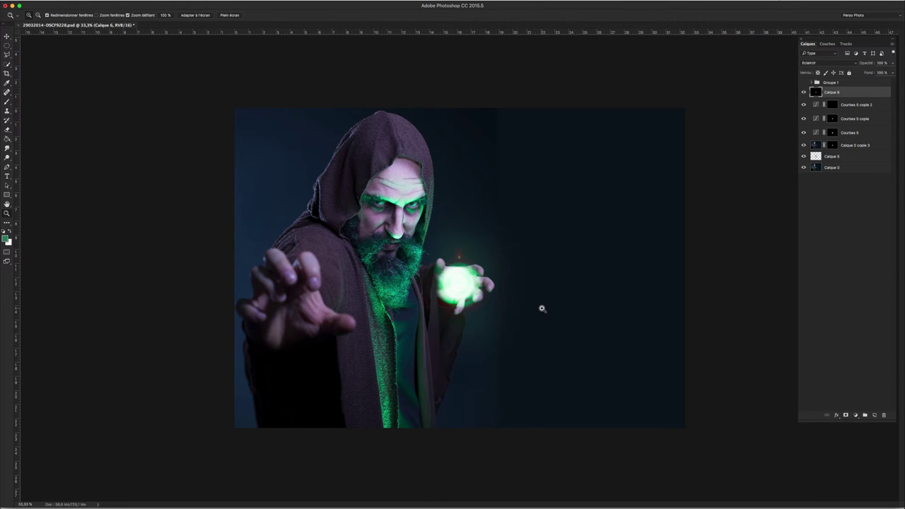
pyautogui.hotkey('ctrl', 't')
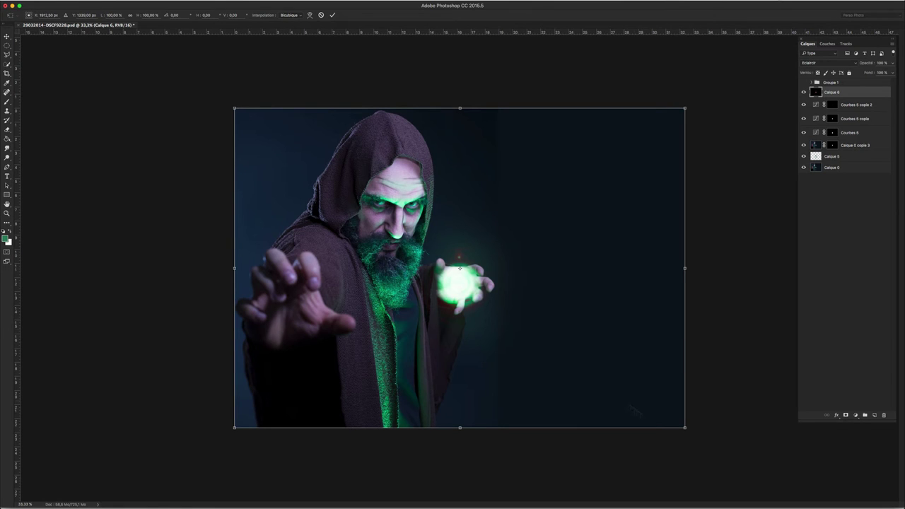
pyautogui.moveTo(685, 427); pyautogui.dragTo(569, 344)
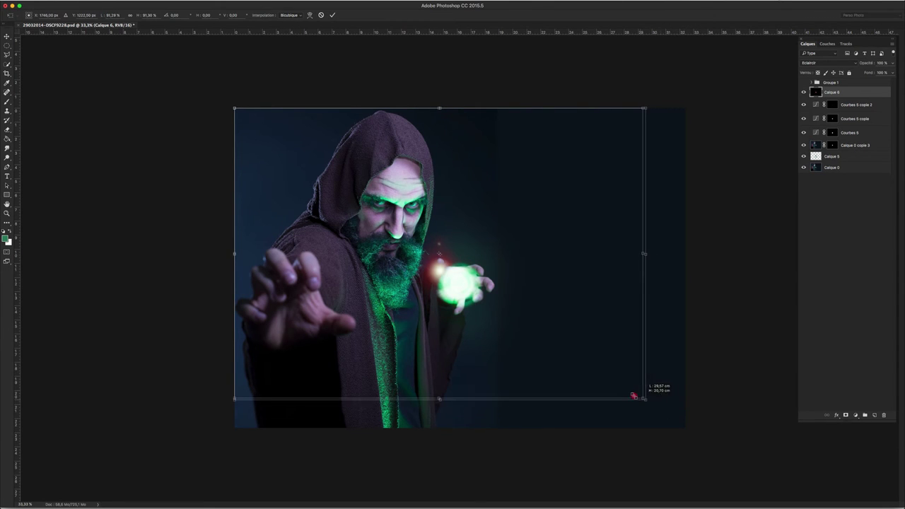
pyautogui.moveTo(517, 304); pyautogui.dragTo(542, 316)
pyautogui.moveTo(261, 122); pyautogui.dragTo(223, 96)
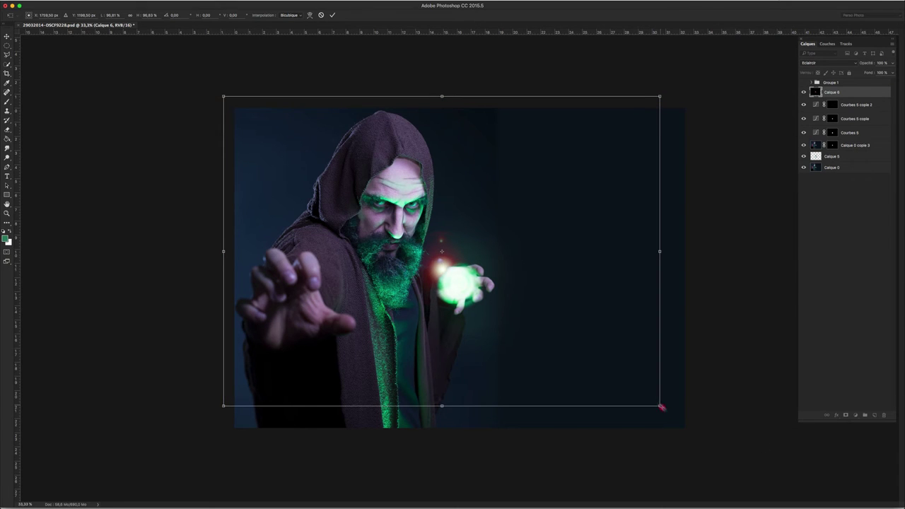
pyautogui.moveTo(660, 405); pyautogui.dragTo(695, 430)
pyautogui.moveTo(645, 386); pyautogui.dragTo(645, 387)
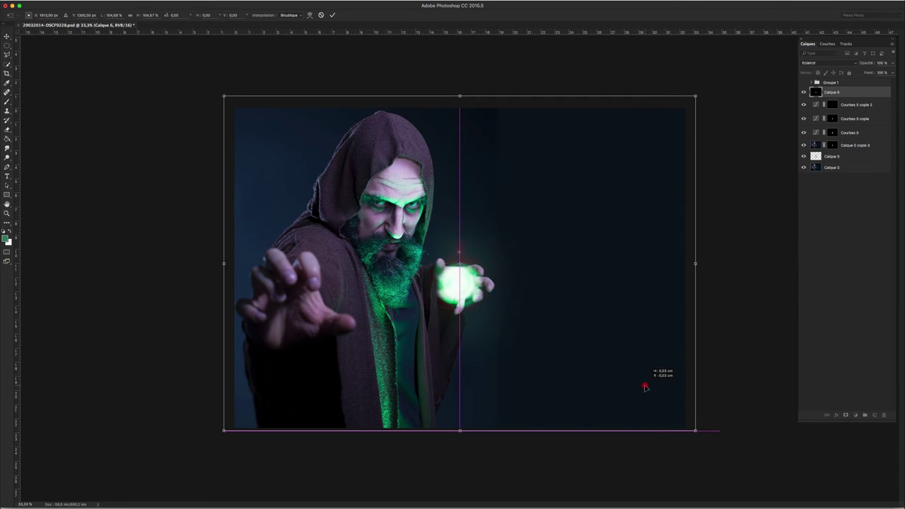
pyautogui.click(332, 15)
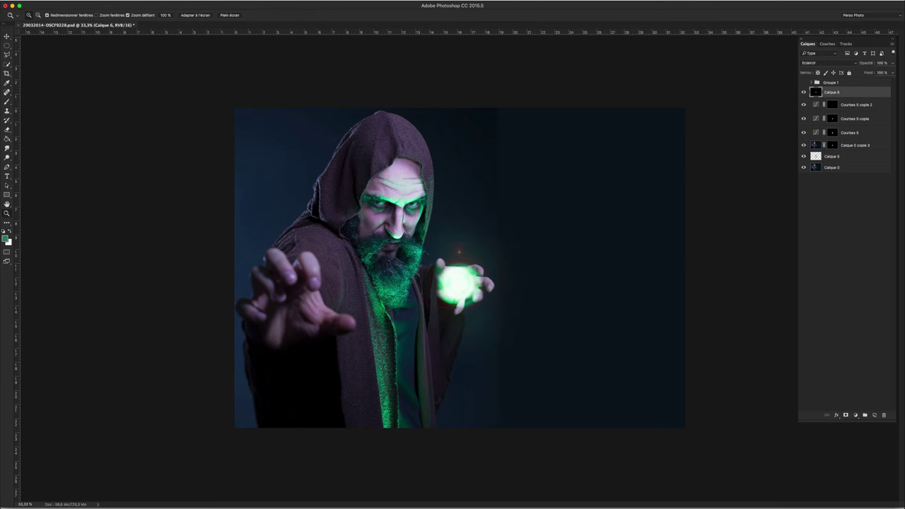
# Colourise the Calque 6 lens flare green with Hue/Saturation, hue about 137
pyautogui.click(115, 4)
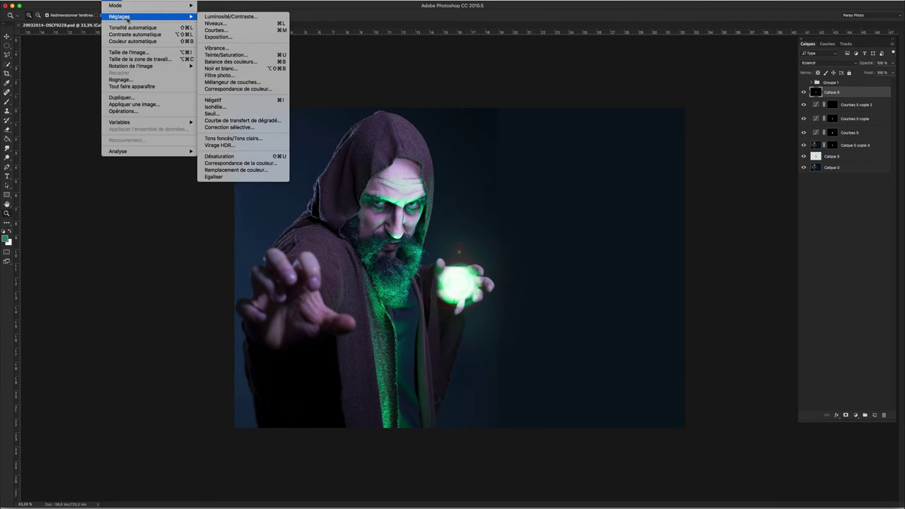
pyautogui.click(633, 223)
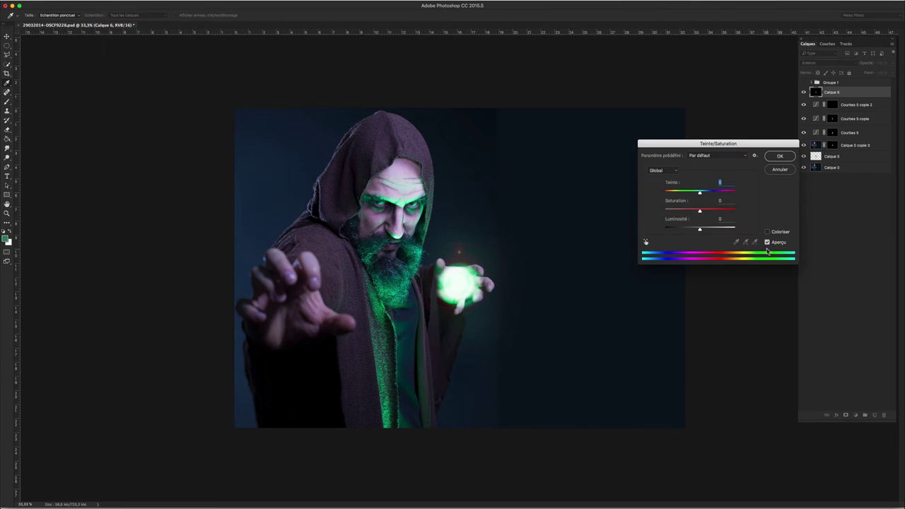
pyautogui.click(768, 233)
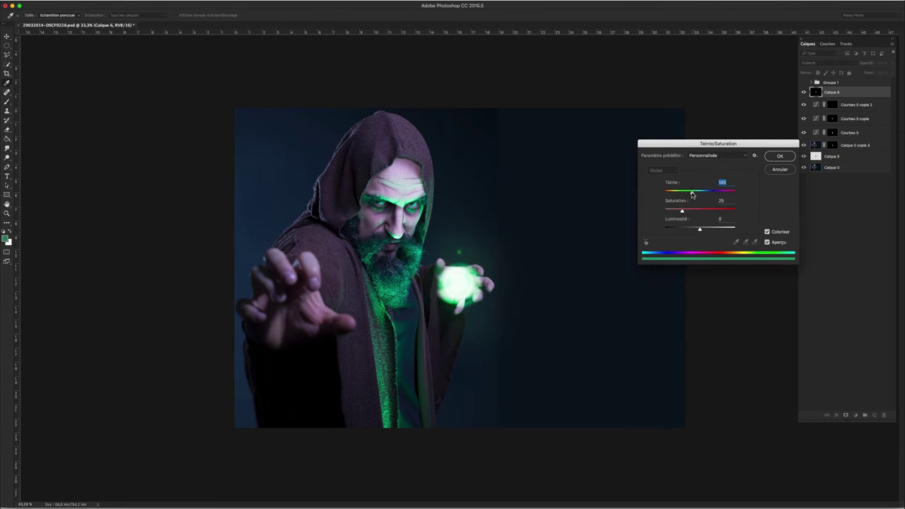
pyautogui.moveTo(692, 193); pyautogui.dragTo(690, 195)
pyautogui.click(779, 157)
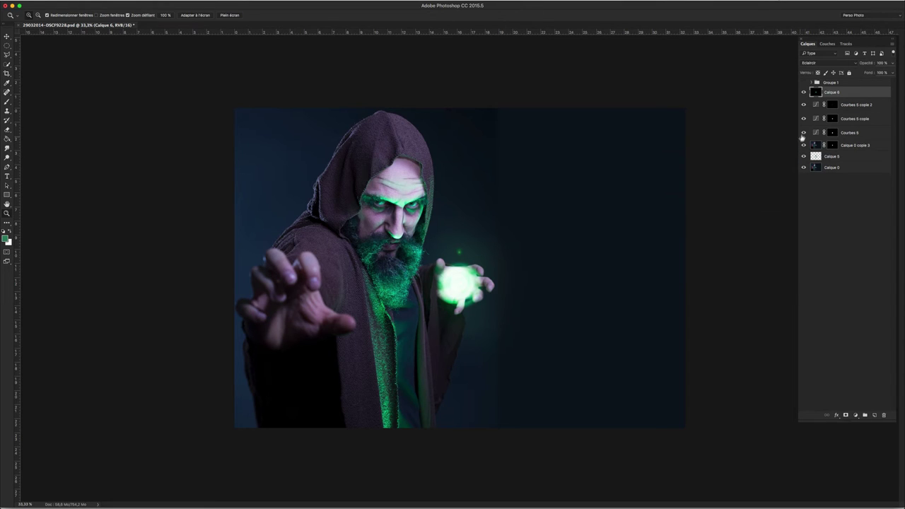
pyautogui.click(803, 92)
pyautogui.click(803, 92)
# Soften the green flare with a Gaussian blur of a few pixels, comparing the glow
pyautogui.click(203, 2)
pyautogui.moveTo(204, 102)
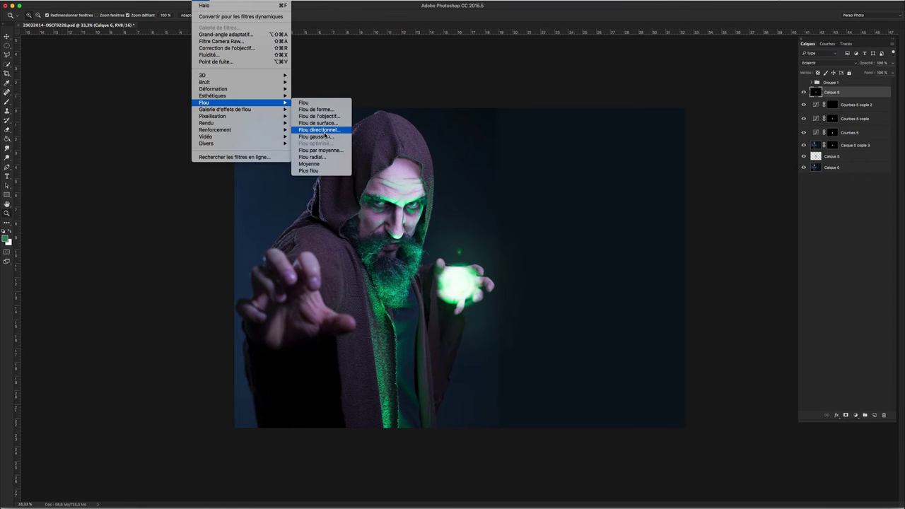
pyautogui.click(325, 138)
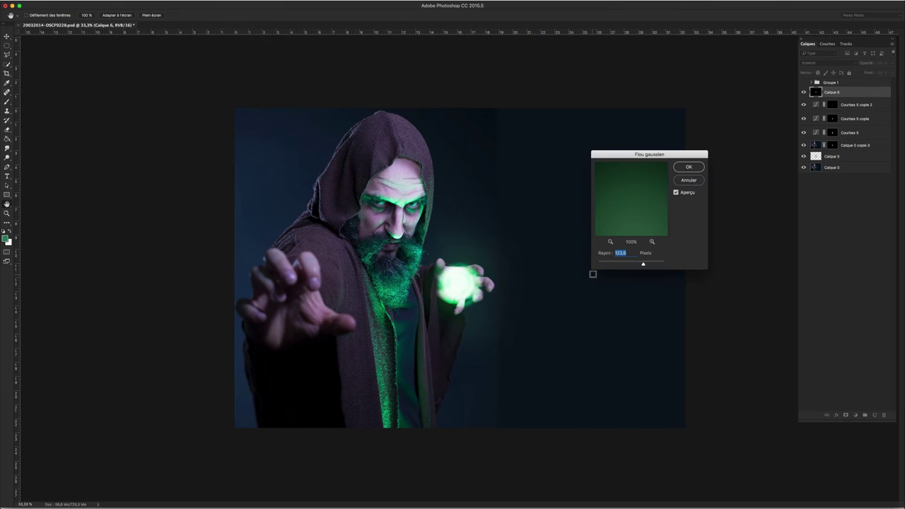
pyautogui.moveTo(641, 264); pyautogui.dragTo(608, 265)
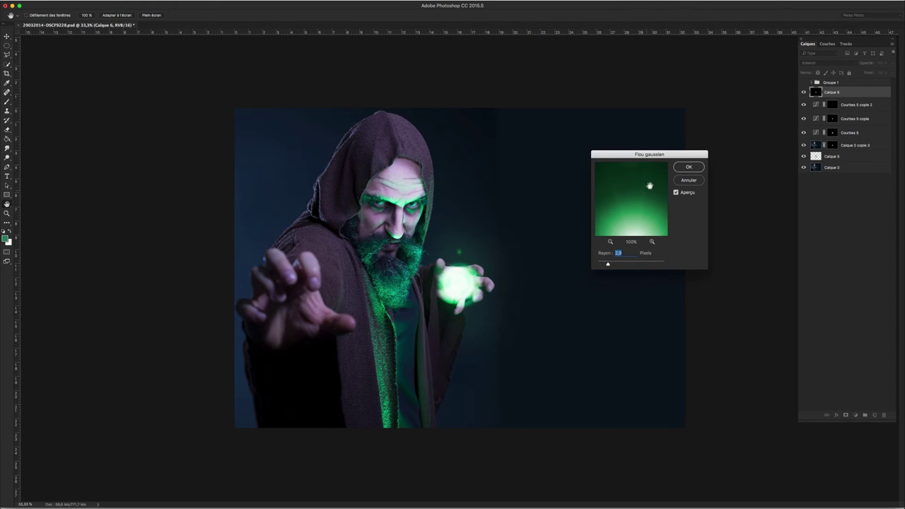
pyautogui.click(688, 167)
pyautogui.moveTo(803, 104); pyautogui.dragTo(804, 133)
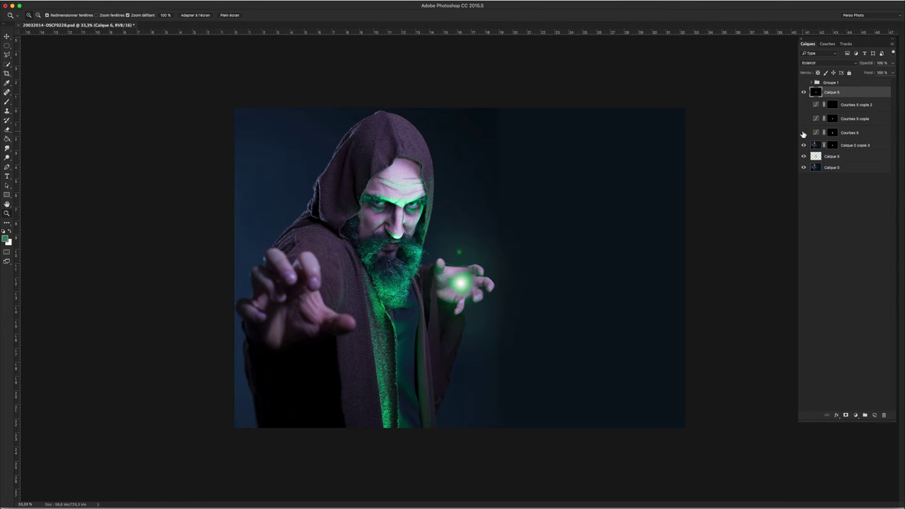
pyautogui.moveTo(803, 133); pyautogui.dragTo(803, 105)
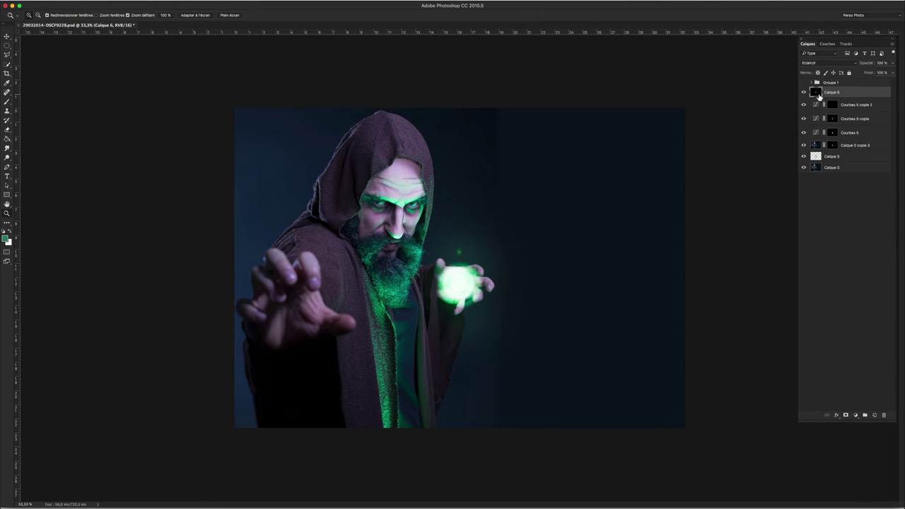
# Add a layer mask to Calque 6 and paint black over the stray green dot
pyautogui.click(845, 416)
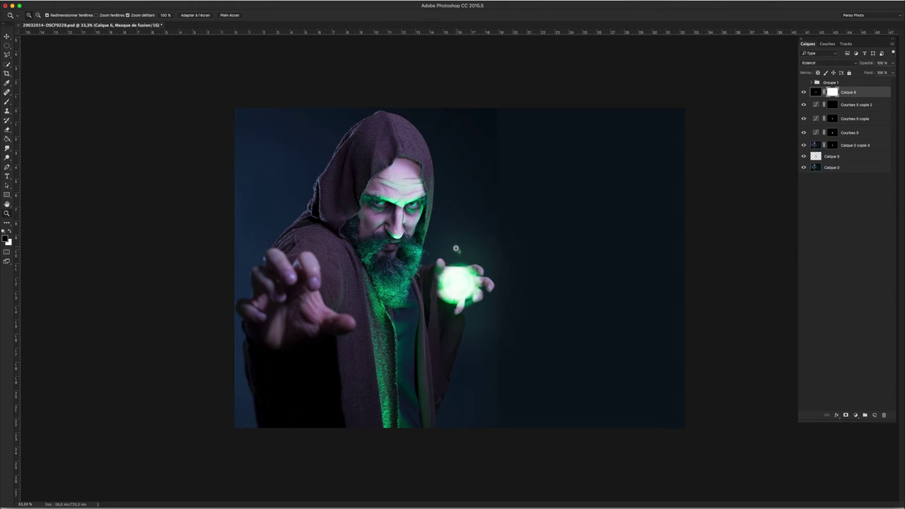
pyautogui.press('v')
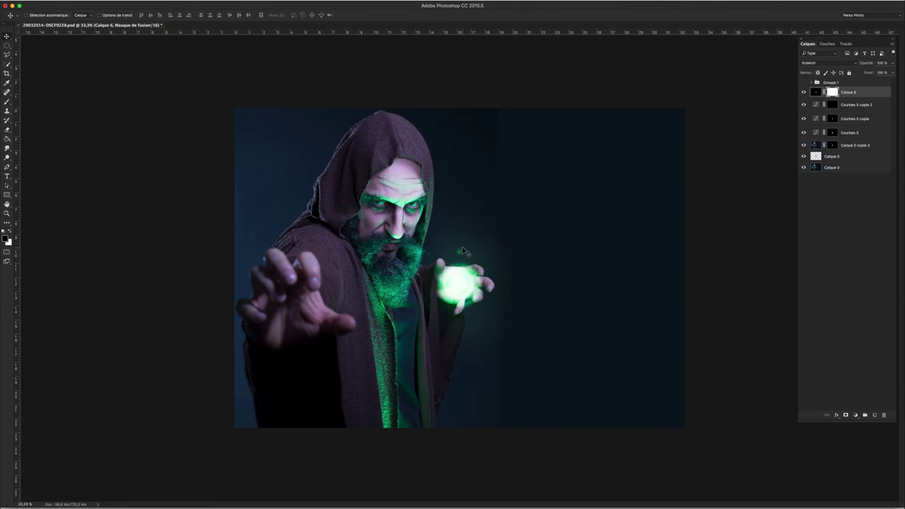
pyautogui.press('b')
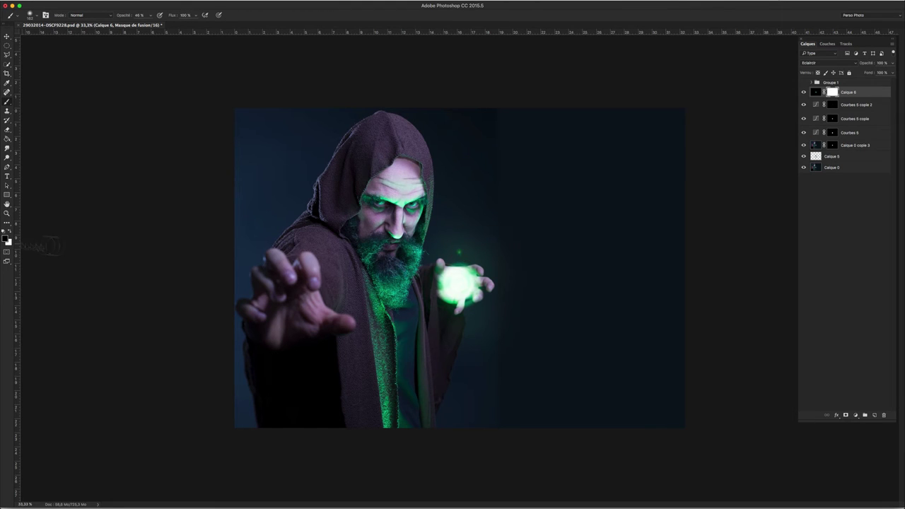
pyautogui.click(460, 252)
pyautogui.press(']')
pyautogui.press(']')
pyautogui.press(']')
# Check the mask, then paint white to restore the glow over the orb
pyautogui.click(803, 92)
pyautogui.click(804, 93)
pyautogui.press('x')
pyautogui.moveTo(468, 287)
pyautogui.mouseDown()
pyautogui.moveTo(460, 304)
pyautogui.moveTo(459, 275)
pyautogui.moveTo(465, 283)
pyautogui.mouseUp()
# Scale the green flare on Calque 6 up to about 143% and centre it on the orb
pyautogui.press('x')
pyautogui.hotkey('ctrl', 't')
pyautogui.moveTo(697, 102); pyautogui.dragTo(731, 82)
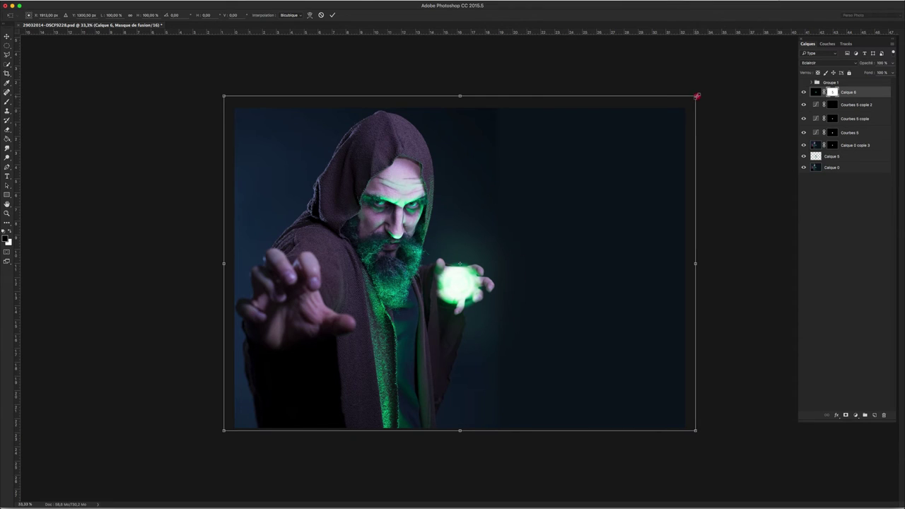
pyautogui.moveTo(659, 191); pyautogui.dragTo(643, 188)
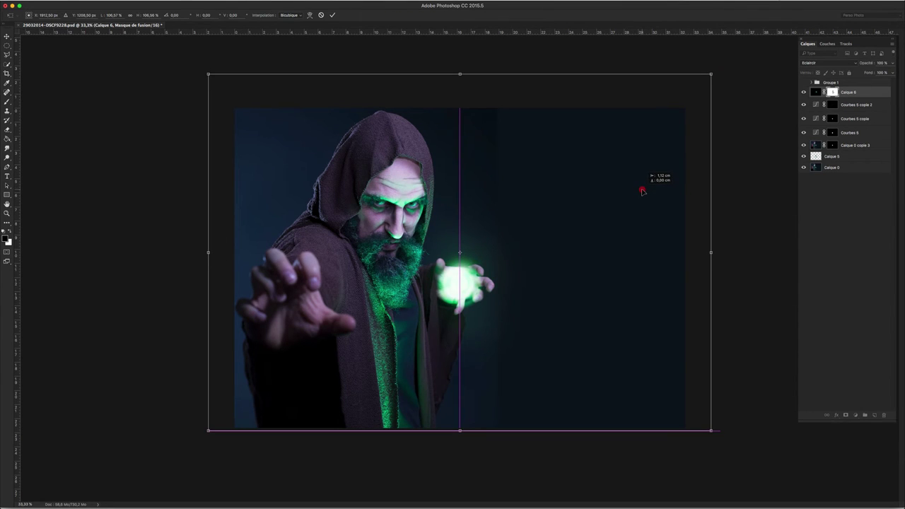
pyautogui.moveTo(642, 188); pyautogui.dragTo(643, 191)
pyautogui.moveTo(207, 74); pyautogui.dragTo(190, 61)
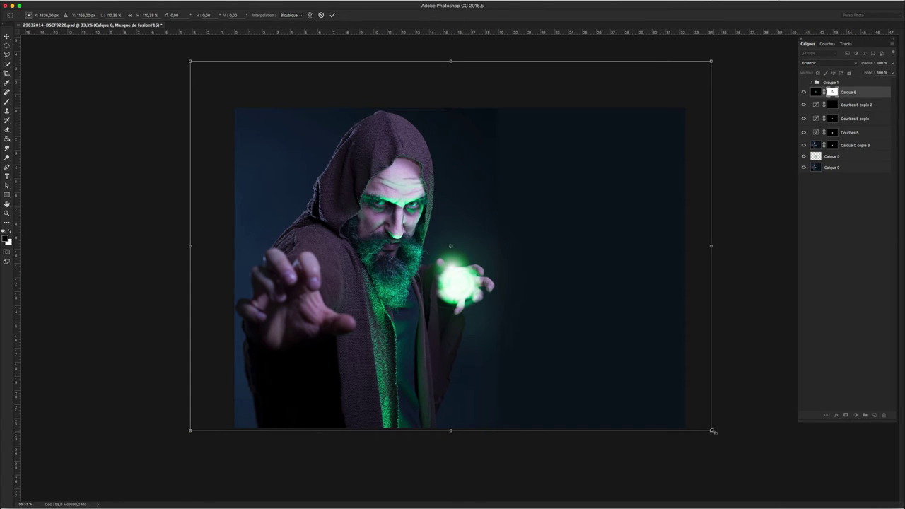
pyautogui.moveTo(711, 429); pyautogui.dragTo(769, 472)
pyautogui.moveTo(500, 360); pyautogui.dragTo(481, 348)
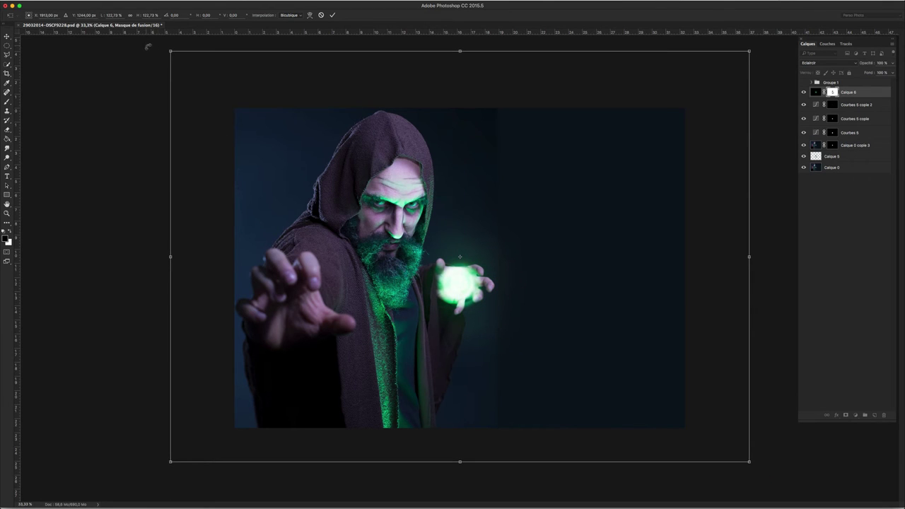
pyautogui.moveTo(171, 51); pyautogui.dragTo(128, 30)
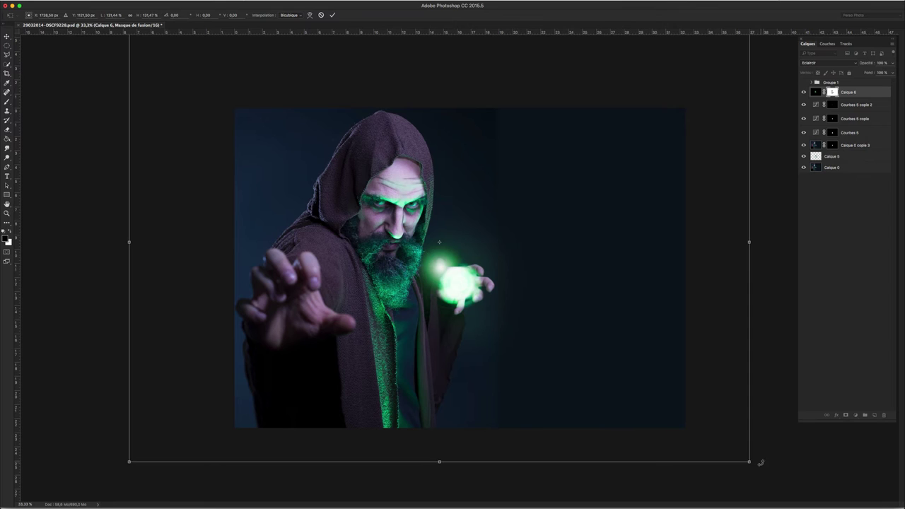
pyautogui.moveTo(749, 462); pyautogui.dragTo(798, 499)
pyautogui.moveTo(660, 425); pyautogui.dragTo(651, 414)
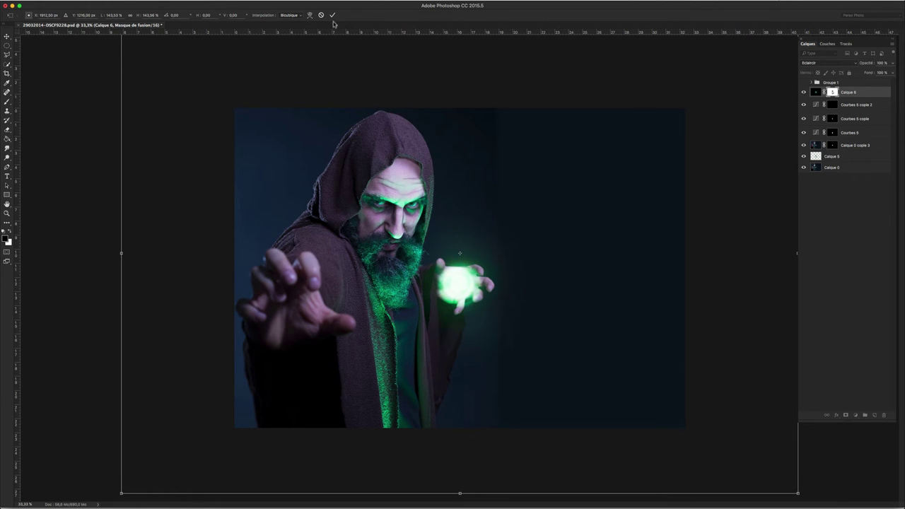
pyautogui.press('Return')
pyautogui.click(818, 96)
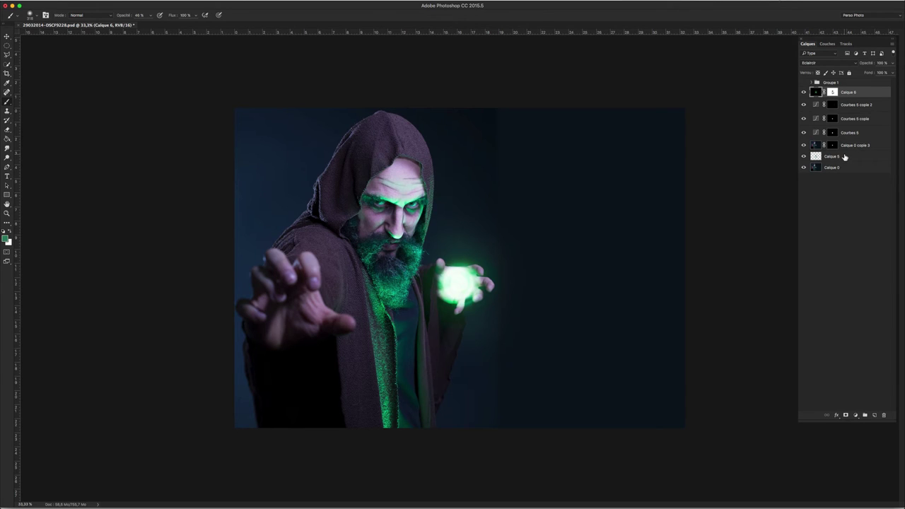
# Group the layers from Calque 6 down to Calque 5 into a group named 'energie'
pyautogui.keyDown('shift'); pyautogui.click(844, 156); pyautogui.keyUp('shift')
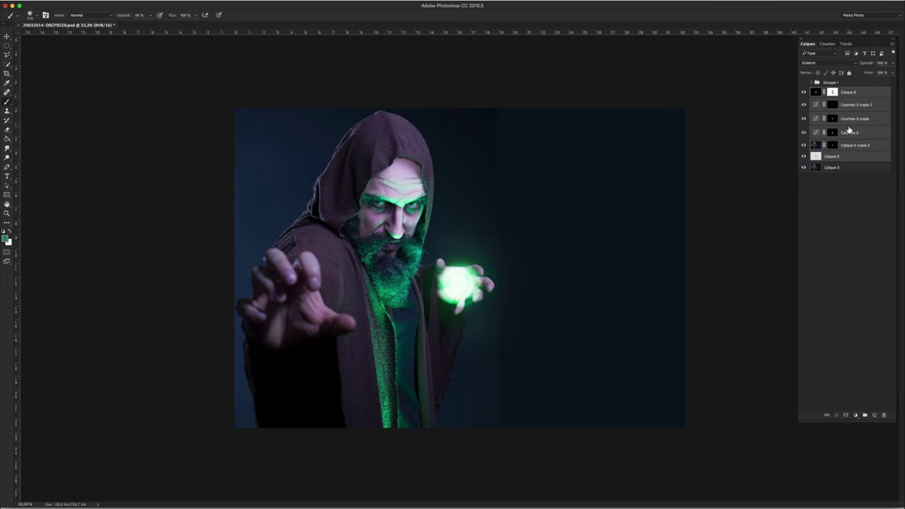
pyautogui.hotkey('ctrl', 'g')
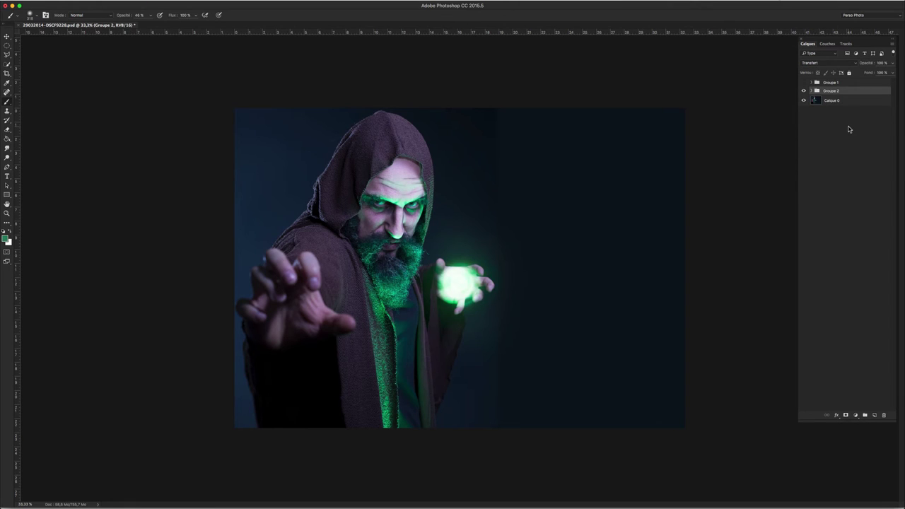
pyautogui.doubleClick(832, 92)
pyautogui.write('energ')
pyautogui.write('ie')
pyautogui.press('Return')
pyautogui.click(856, 416)
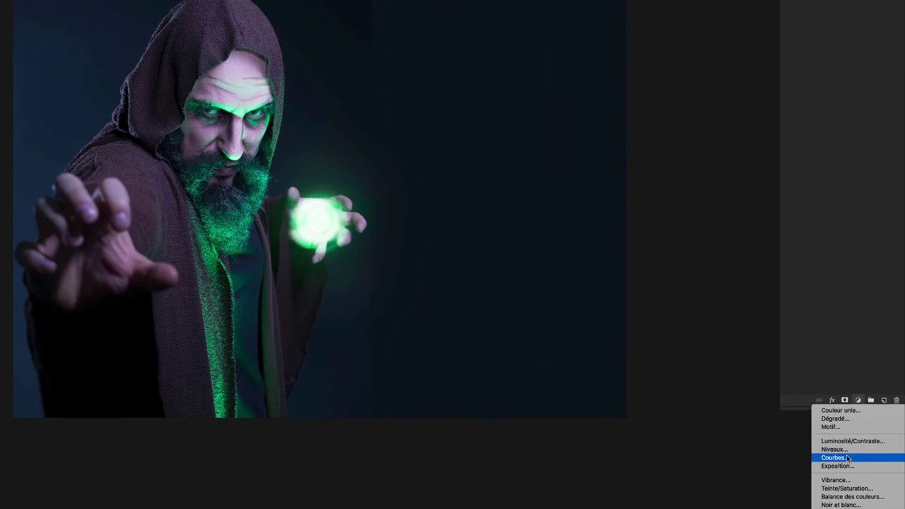
# Add a Courbes curves layer above 'energie' and pull its midpoint down to darken the image
pyautogui.click(848, 459)
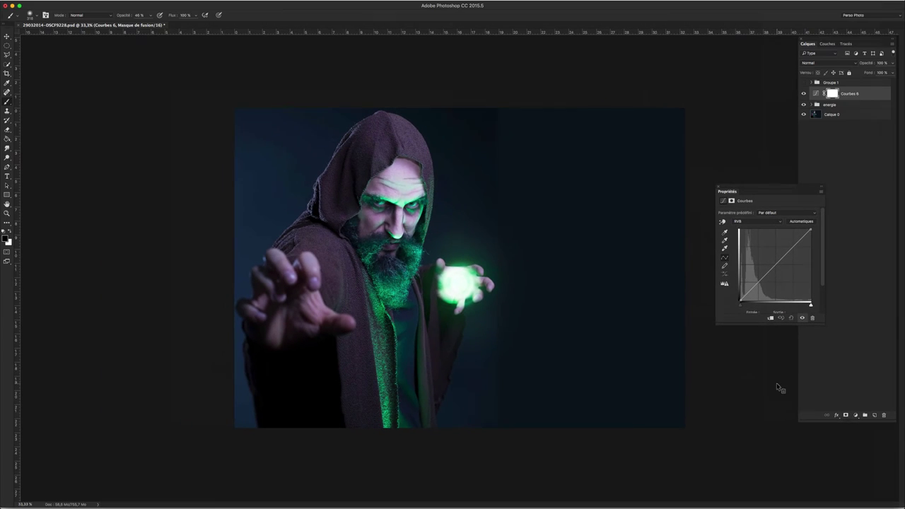
pyautogui.moveTo(780, 261); pyautogui.dragTo(785, 266)
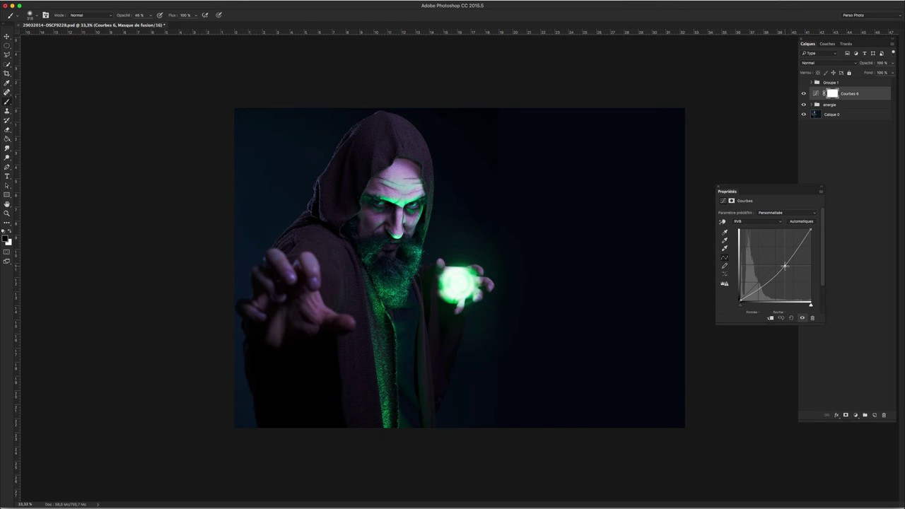
pyautogui.click(785, 267)
pyautogui.moveTo(7, 139); pyautogui.dragTo(29, 139)
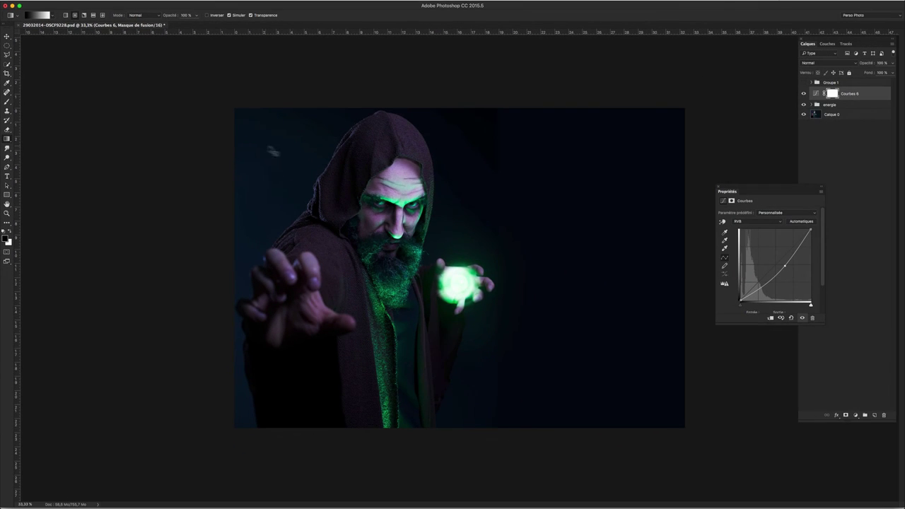
pyautogui.click(833, 92)
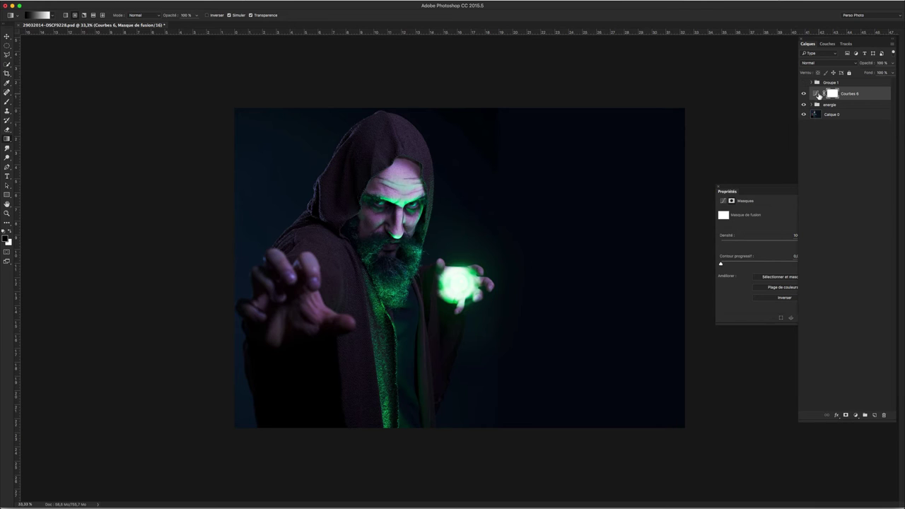
# Draw a radial gradient on the Courbes 6 mask from the orb outward, checking the mask
pyautogui.moveTo(460, 283); pyautogui.dragTo(268, 246)
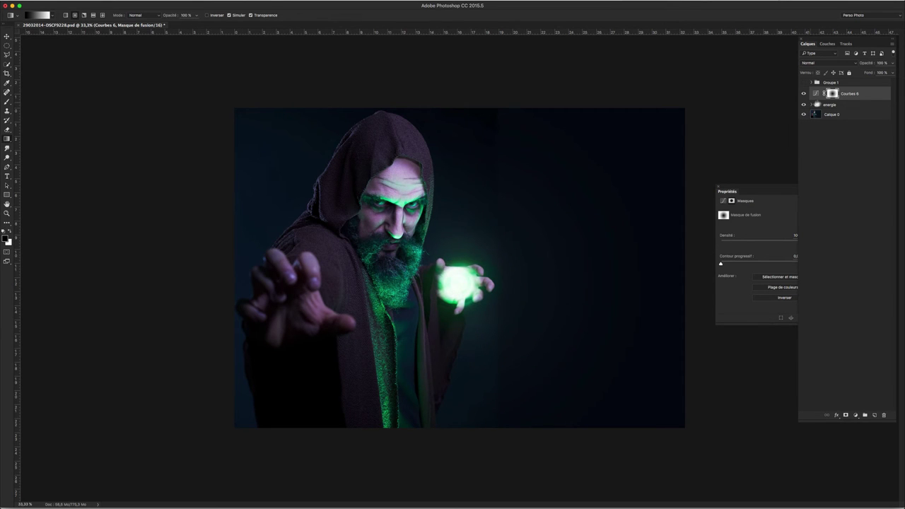
pyautogui.keyDown('alt'); pyautogui.click(834, 94); pyautogui.keyUp('alt')
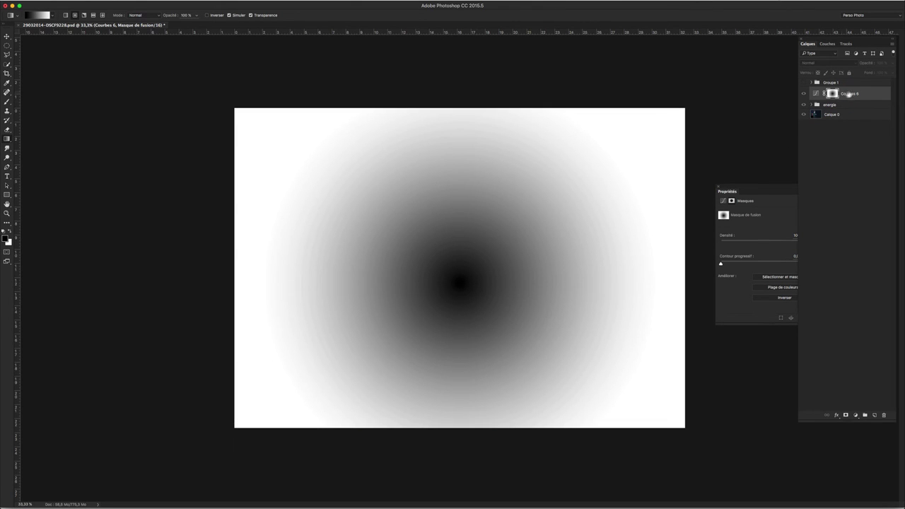
pyautogui.keyDown('alt'); pyautogui.click(834, 94); pyautogui.keyUp('alt')
pyautogui.moveTo(455, 281); pyautogui.dragTo(79, 238)
pyautogui.click(804, 94)
pyautogui.moveTo(462, 283); pyautogui.dragTo(259, 222)
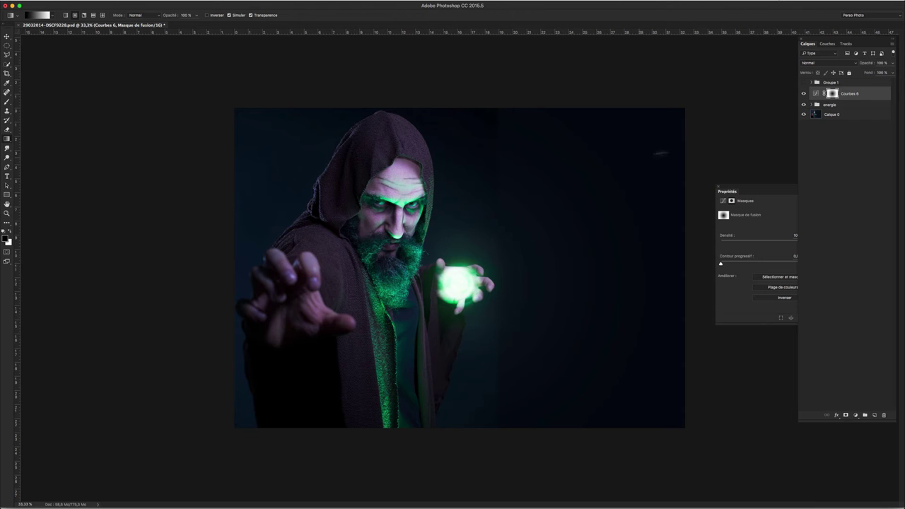
pyautogui.click(804, 93)
pyautogui.click(804, 94)
pyautogui.click(805, 93)
pyautogui.click(804, 93)
pyautogui.click(805, 93)
pyautogui.click(805, 94)
# Redraw the mask gradient from the orb up-left, compare Courbes 6 on/off, and zoom to 50%
pyautogui.moveTo(456, 285); pyautogui.dragTo(304, 232)
pyautogui.moveTo(460, 281); pyautogui.dragTo(274, 227)
pyautogui.click(804, 94)
pyautogui.click(805, 94)
pyautogui.click(804, 94)
pyautogui.click(804, 94)
pyautogui.press('z')
pyautogui.click(379, 390)
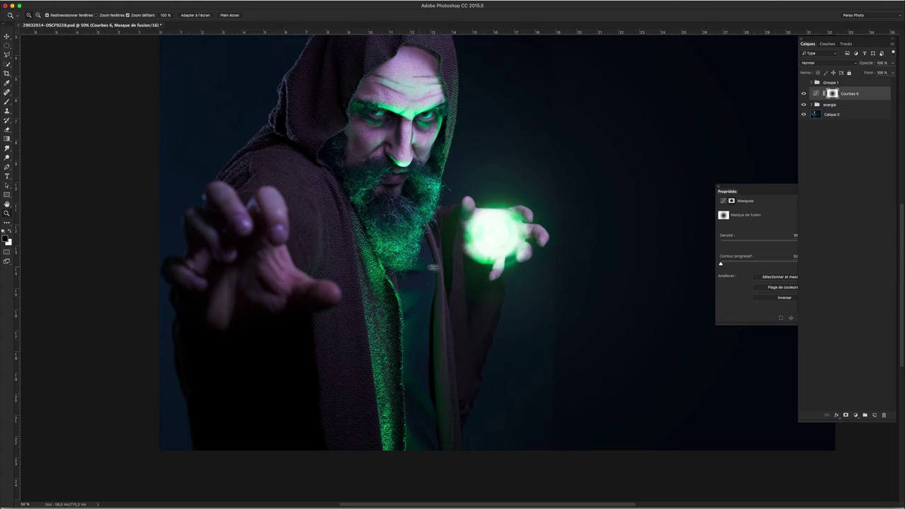
# Add a Courbes 7 curves layer and pull its RGB curve down to darken the image
pyautogui.click(855, 415)
pyautogui.click(853, 458)
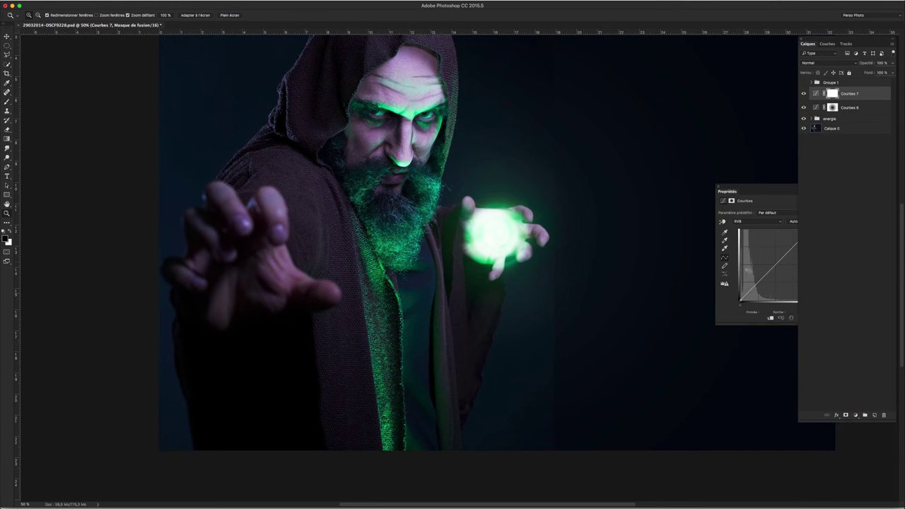
pyautogui.click(756, 193)
pyautogui.moveTo(780, 258)
pyautogui.mouseDown()
pyautogui.moveTo(784, 266)
pyautogui.moveTo(793, 254)
pyautogui.mouseUp()
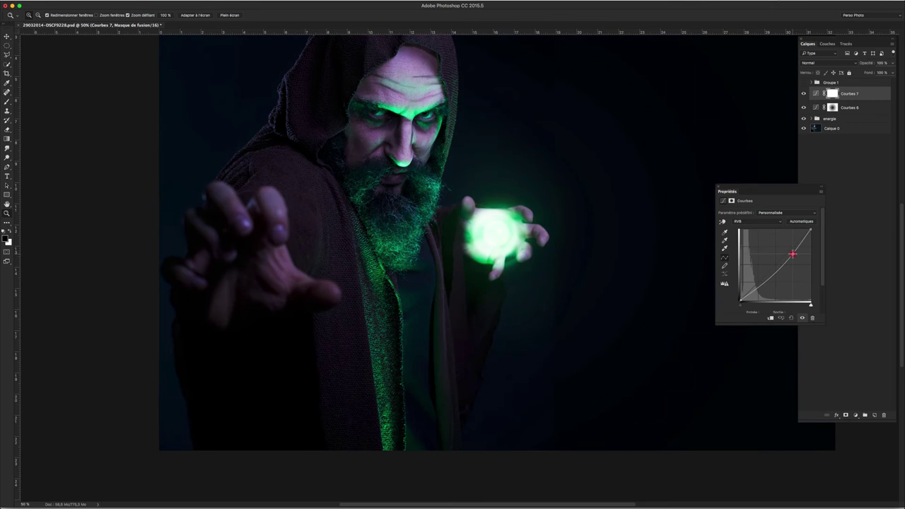
pyautogui.moveTo(790, 252); pyautogui.dragTo(753, 285)
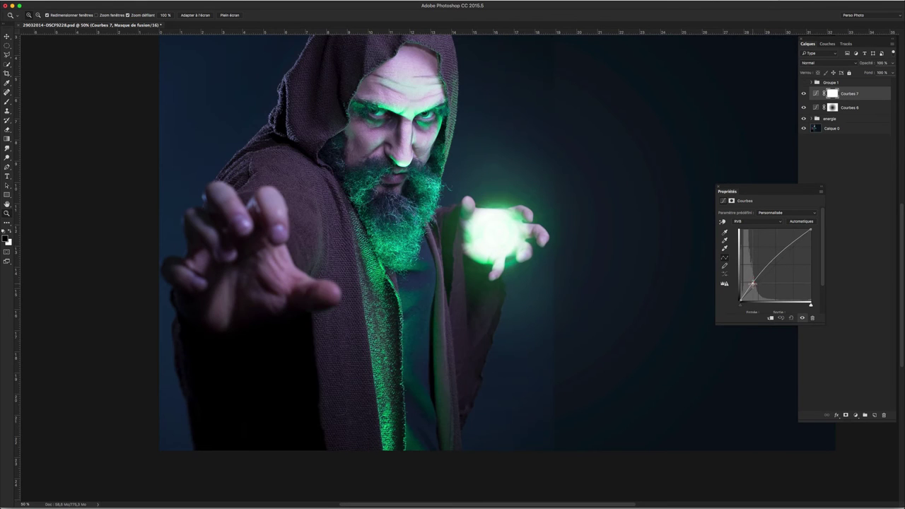
pyautogui.moveTo(753, 285)
pyautogui.mouseDown()
pyautogui.moveTo(767, 274)
pyautogui.moveTo(737, 268)
pyautogui.mouseUp()
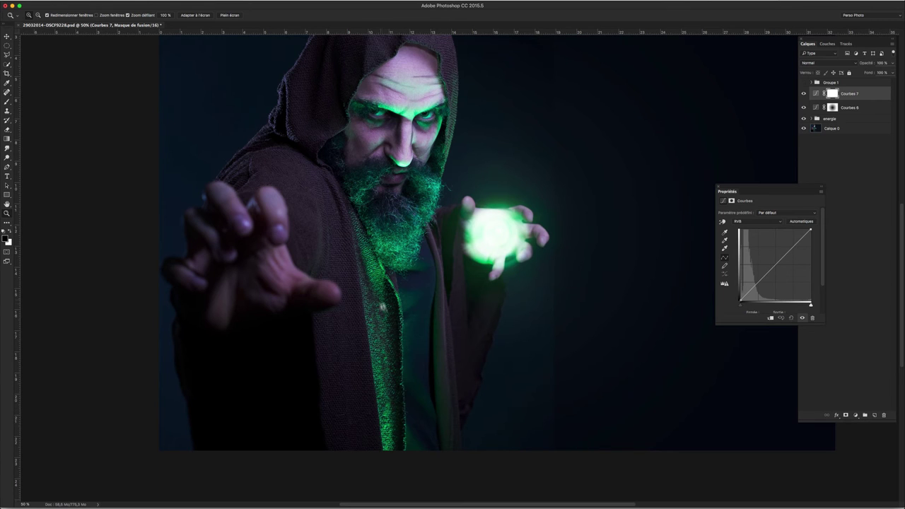
pyautogui.moveTo(781, 260); pyautogui.dragTo(782, 267)
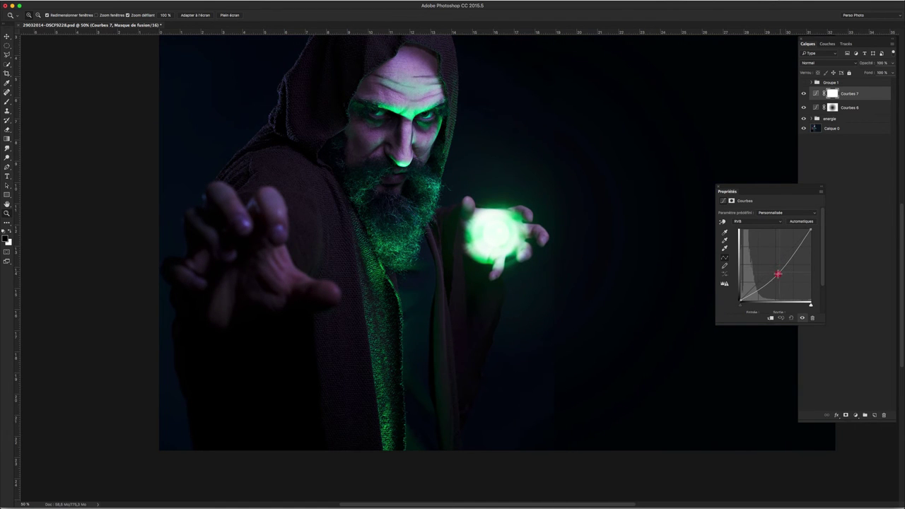
pyautogui.moveTo(782, 267)
pyautogui.mouseDown()
pyautogui.moveTo(770, 286)
pyautogui.moveTo(787, 278)
pyautogui.moveTo(798, 252)
pyautogui.mouseUp()
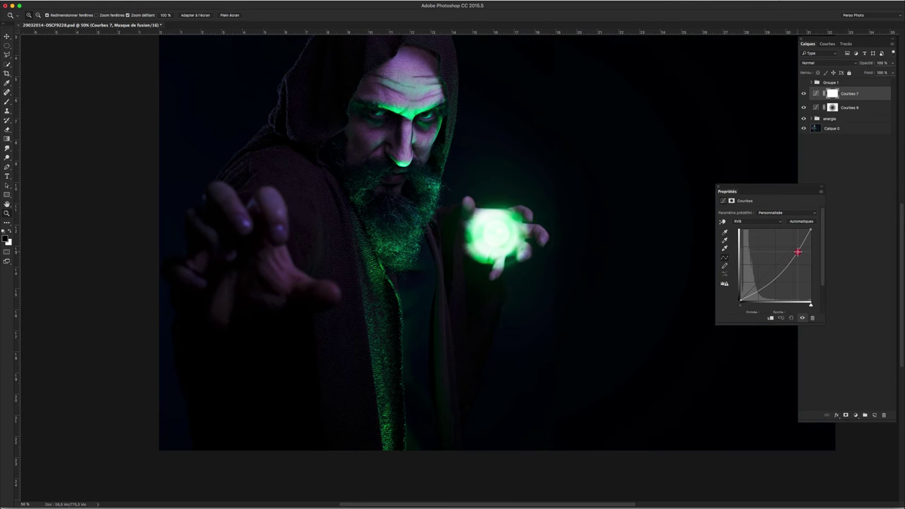
pyautogui.moveTo(798, 252); pyautogui.dragTo(798, 251)
# Lower the Vert channel curve and raise the Bleu curve slightly for a purple-magenta tint
pyautogui.click(757, 221)
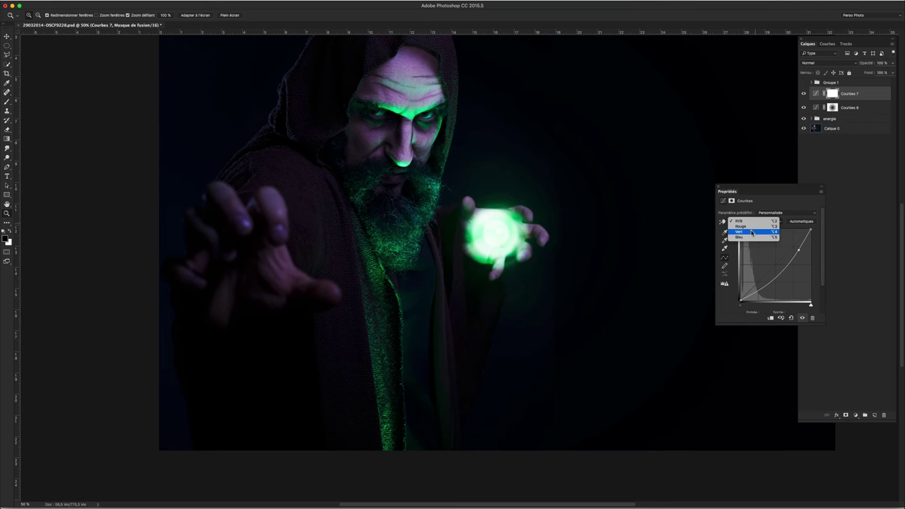
pyautogui.click(752, 232)
pyautogui.moveTo(795, 246); pyautogui.dragTo(798, 253)
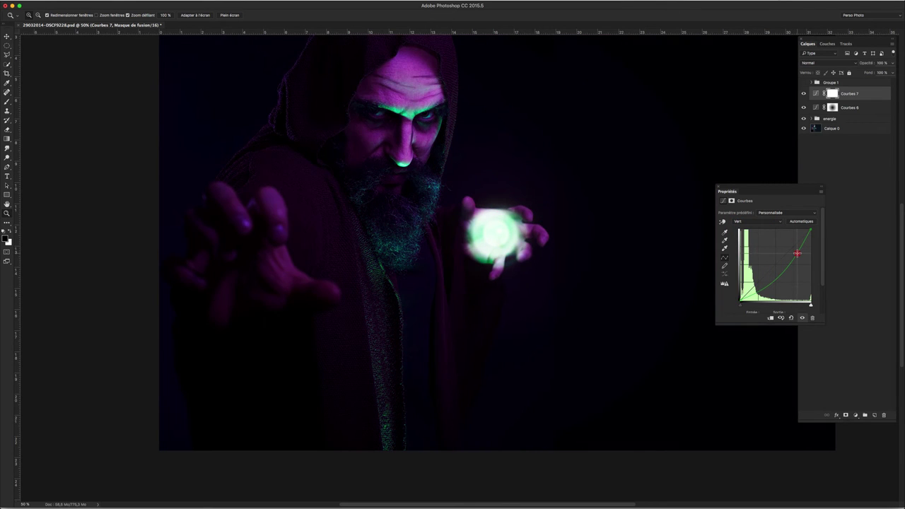
pyautogui.moveTo(798, 253); pyautogui.dragTo(797, 250)
pyautogui.click(747, 221)
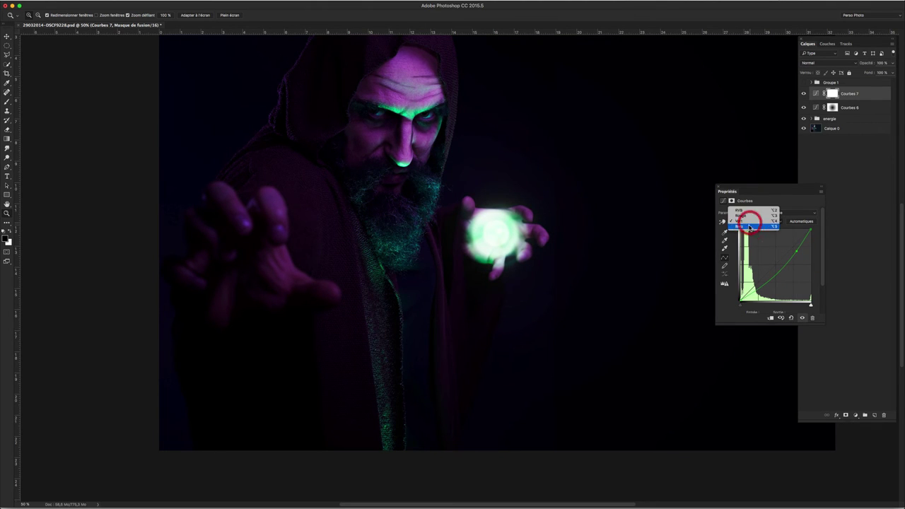
pyautogui.click(746, 226)
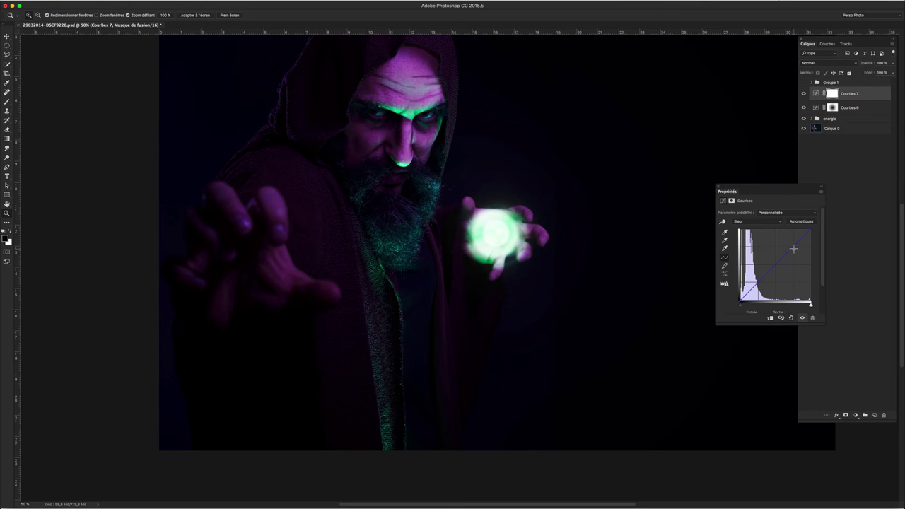
pyautogui.moveTo(793, 248); pyautogui.dragTo(792, 244)
pyautogui.click(791, 245)
pyautogui.click(832, 94)
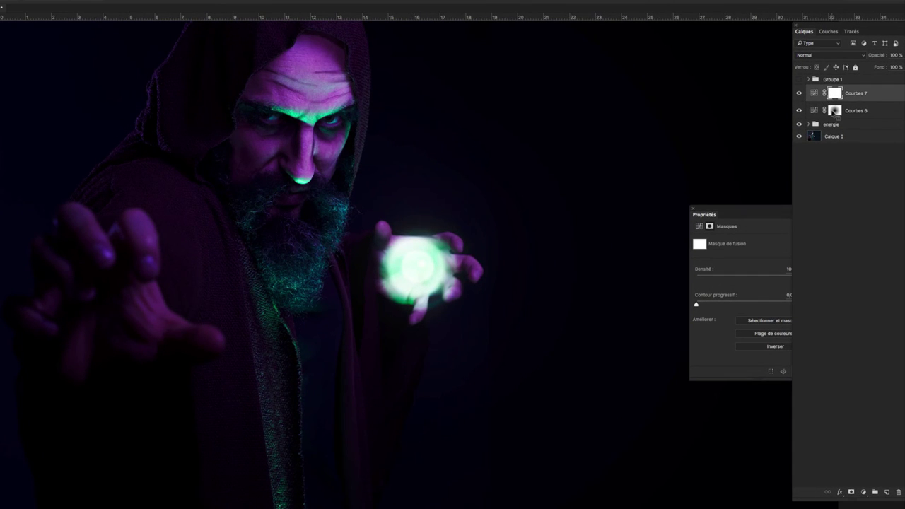
# Invert the Courbes 7 mask to black and make white the brush painting colour
pyautogui.click(833, 107)
pyautogui.rightClick(833, 93)
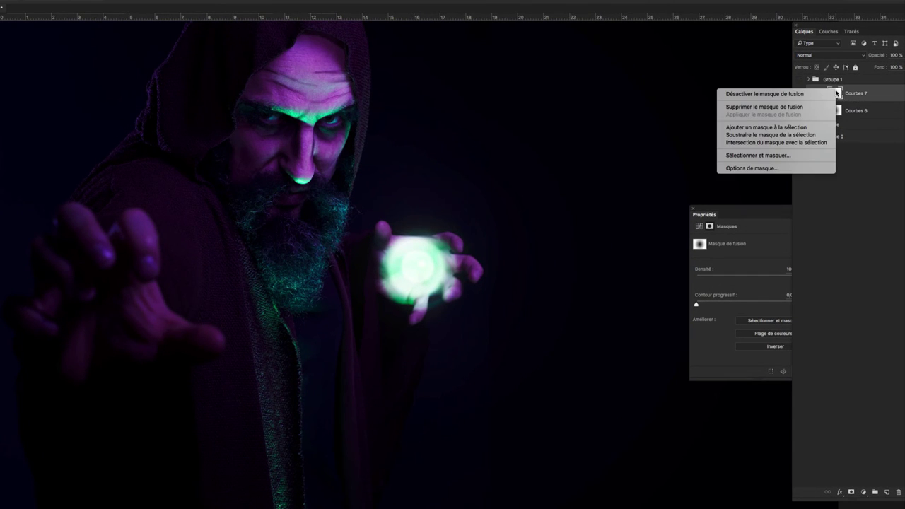
pyautogui.click(835, 93)
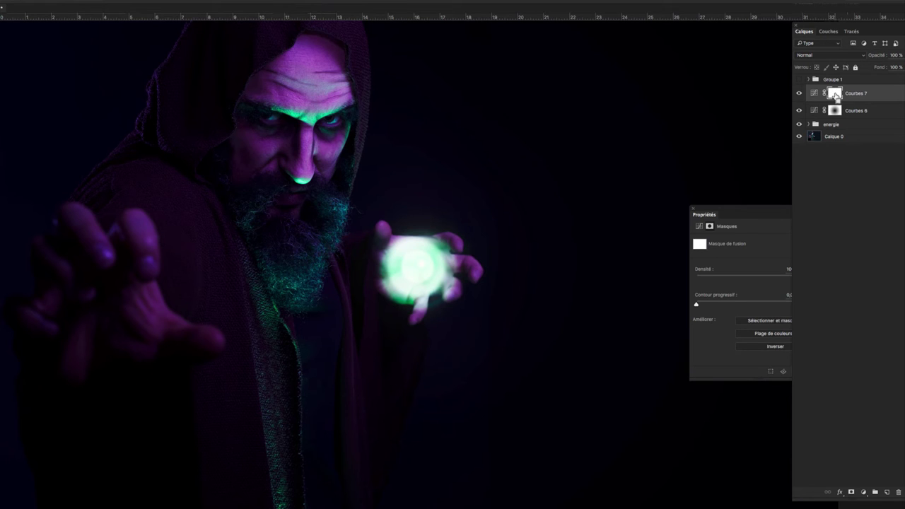
pyautogui.hotkey('ctrl', 'i')
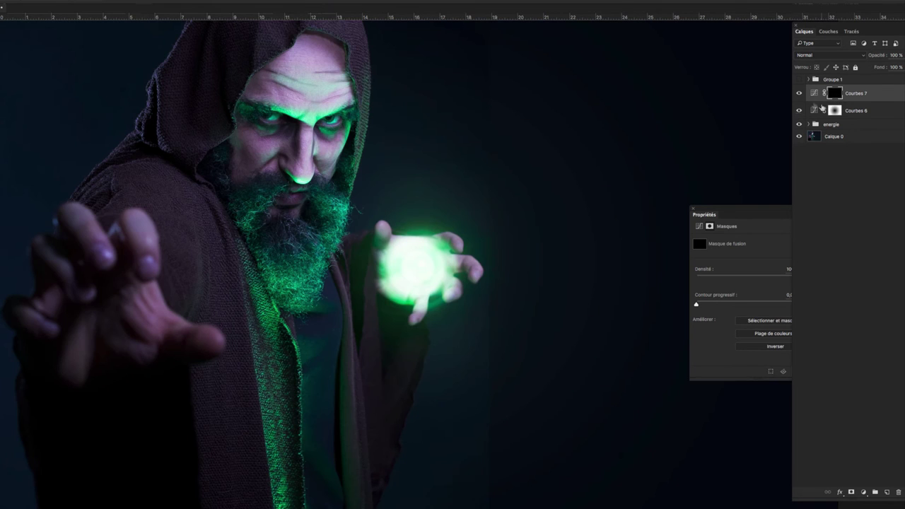
pyautogui.hotkey('ctrl', '-')
pyautogui.keyDown('alt'); pyautogui.click(343, 313); pyautogui.keyUp('alt')
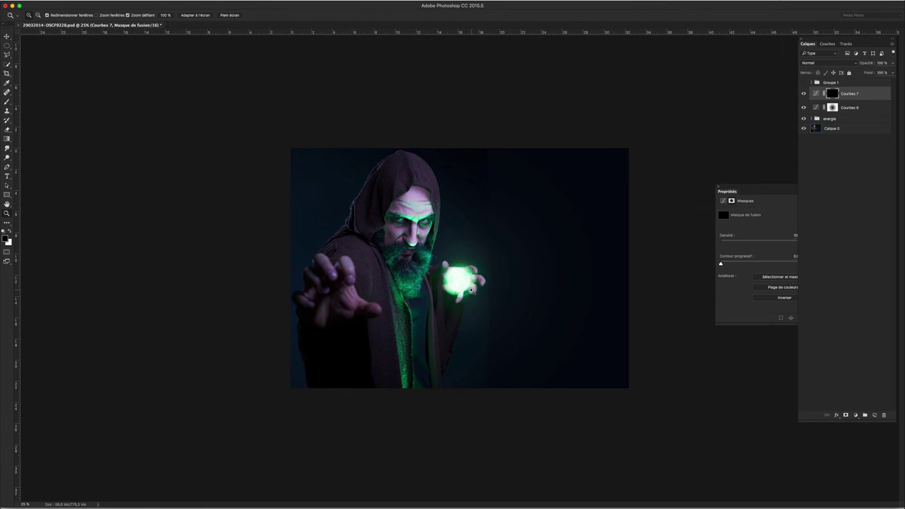
pyautogui.click(471, 290)
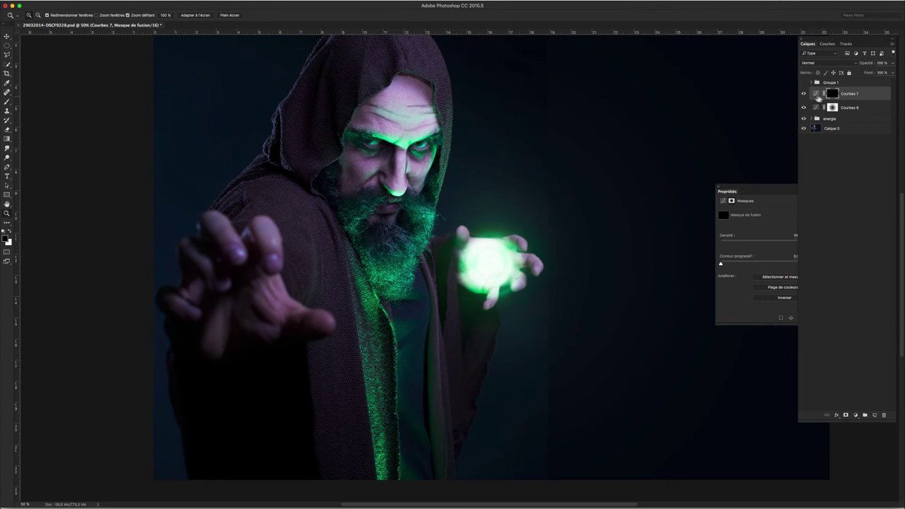
pyautogui.press('b')
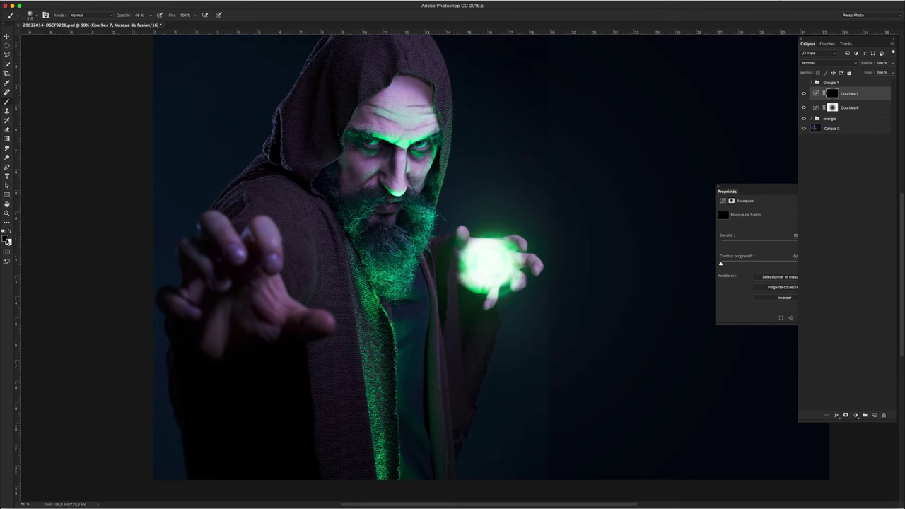
pyautogui.press('x')
# Lower brush opacity and paint white on the Courbes 7 mask along the robe's green edge
pyautogui.click(150, 15)
pyautogui.moveTo(151, 26); pyautogui.dragTo(142, 26)
pyautogui.moveTo(380, 414)
pyautogui.mouseDown()
pyautogui.moveTo(373, 394)
pyautogui.moveTo(375, 439)
pyautogui.moveTo(357, 287)
pyautogui.mouseUp()
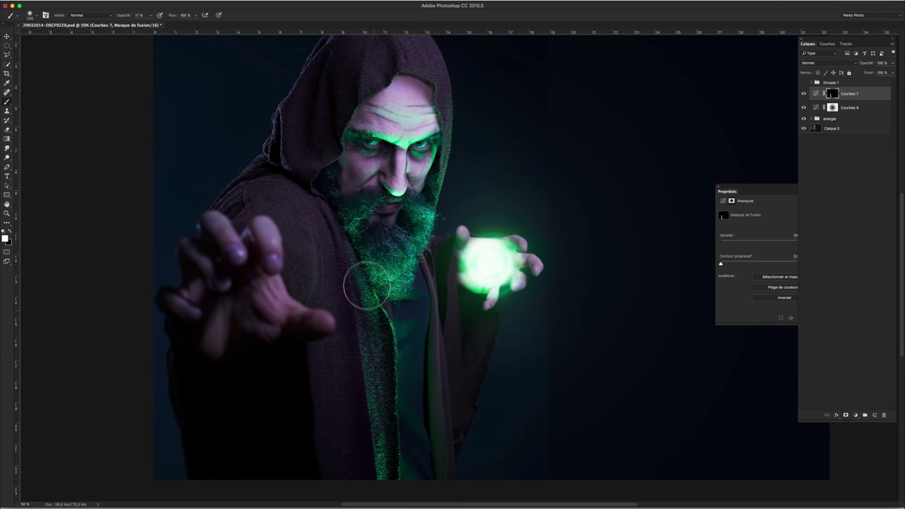
pyautogui.moveTo(382, 453); pyautogui.dragTo(382, 283)
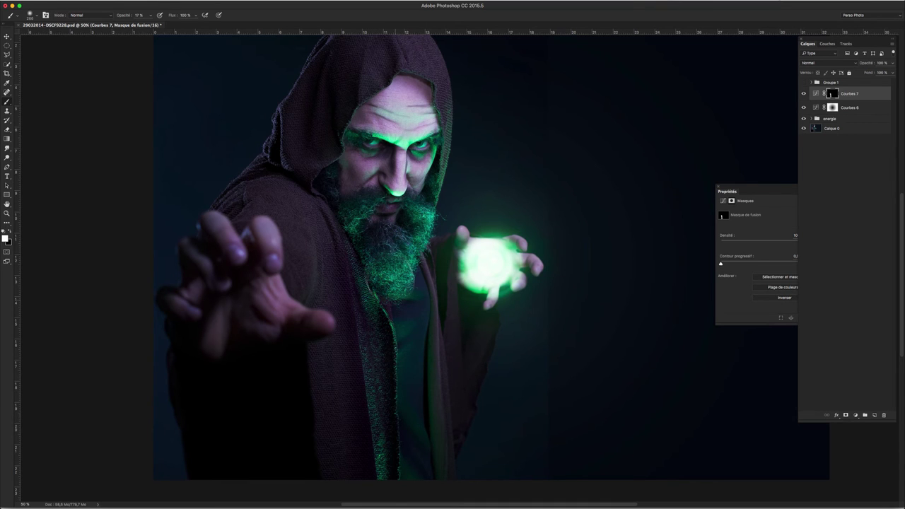
pyautogui.moveTo(387, 290)
pyautogui.mouseDown()
pyautogui.moveTo(388, 347)
pyautogui.moveTo(370, 403)
pyautogui.moveTo(372, 340)
pyautogui.mouseUp()
# Paint the Courbes 7 mask over the eye, cheek and beard, then compare the layer on and off
pyautogui.moveTo(331, 219); pyautogui.dragTo(342, 256)
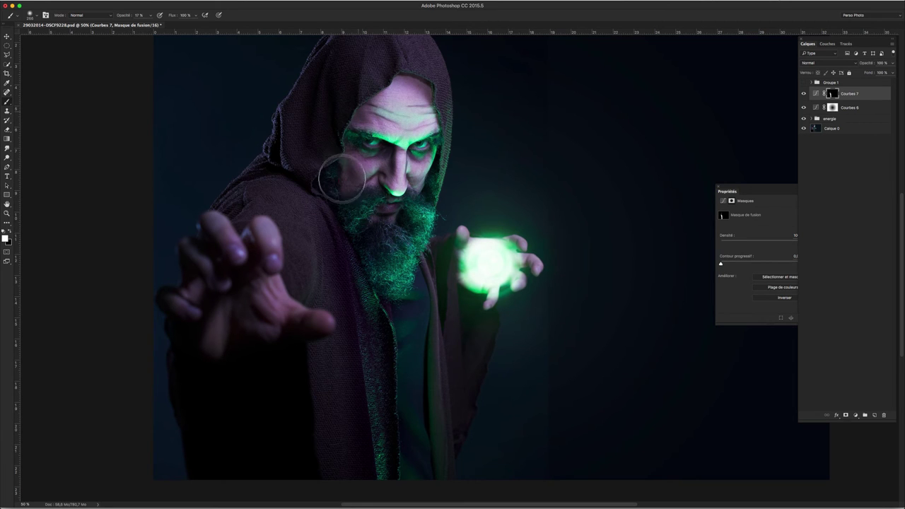
pyautogui.moveTo(333, 131)
pyautogui.mouseDown()
pyautogui.moveTo(366, 271)
pyautogui.moveTo(363, 247)
pyautogui.mouseUp()
pyautogui.moveTo(357, 136)
pyautogui.mouseDown()
pyautogui.moveTo(356, 260)
pyautogui.moveTo(379, 439)
pyautogui.moveTo(325, 261)
pyautogui.moveTo(400, 323)
pyautogui.moveTo(370, 307)
pyautogui.moveTo(370, 238)
pyautogui.moveTo(344, 208)
pyautogui.moveTo(344, 147)
pyautogui.moveTo(333, 192)
pyautogui.moveTo(344, 198)
pyautogui.moveTo(363, 188)
pyautogui.moveTo(374, 162)
pyautogui.moveTo(348, 318)
pyautogui.moveTo(370, 309)
pyautogui.moveTo(373, 275)
pyautogui.moveTo(384, 457)
pyautogui.moveTo(398, 475)
pyautogui.mouseUp()
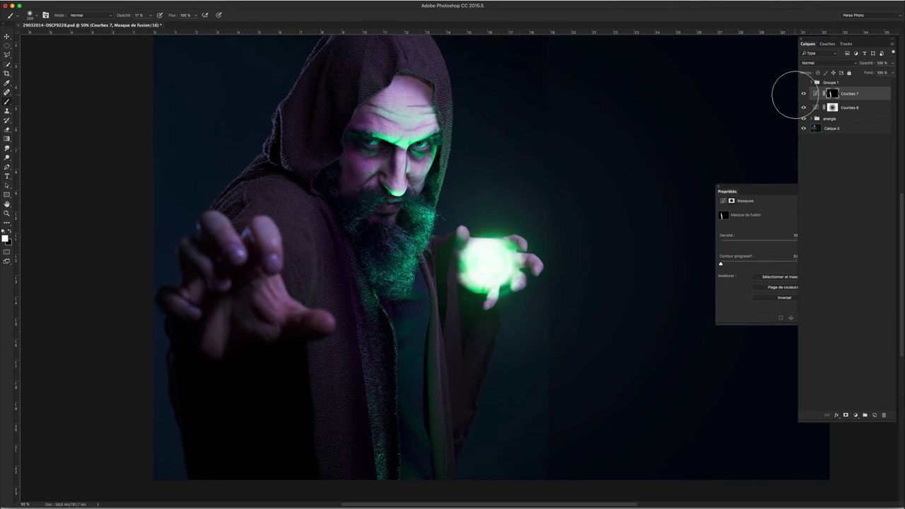
pyautogui.click(803, 94)
pyautogui.click(804, 93)
pyautogui.click(803, 95)
pyautogui.click(804, 95)
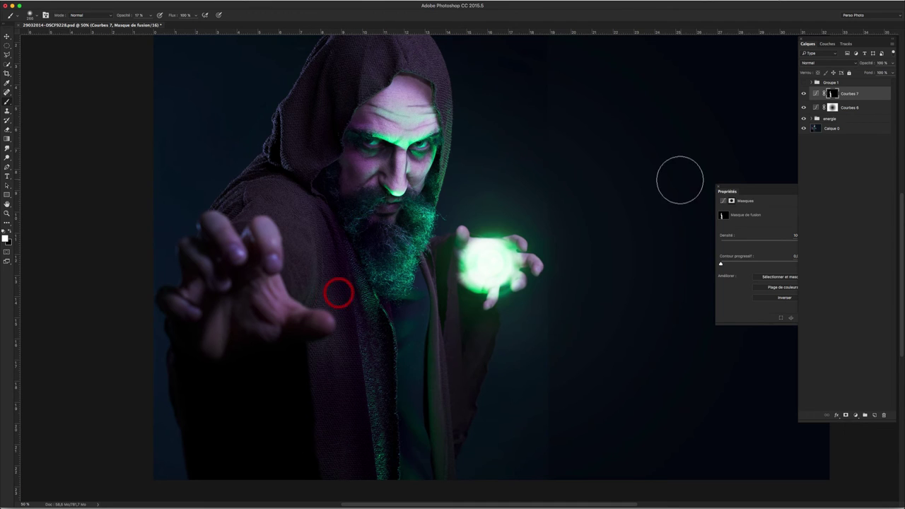
# Add a Teinte/Saturation layer with saturation -93 and lightness -20, and invert its mask
pyautogui.click(857, 416)
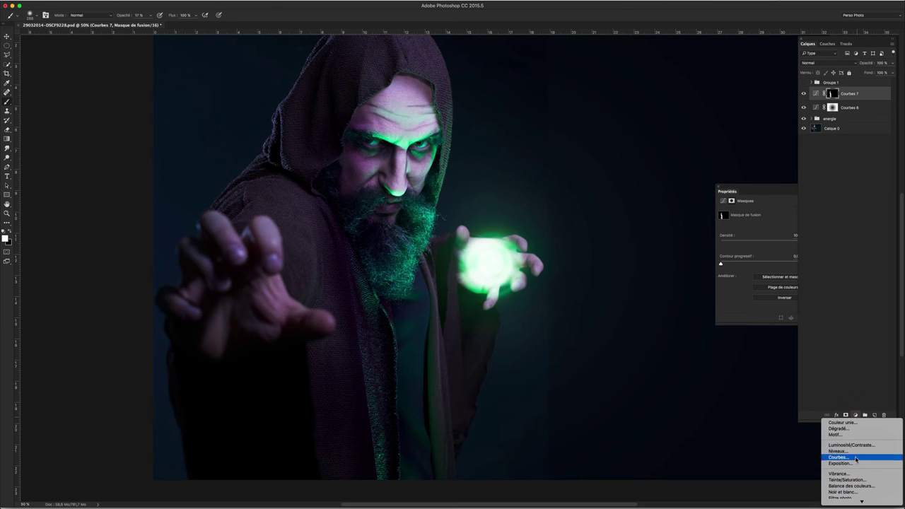
pyautogui.click(856, 481)
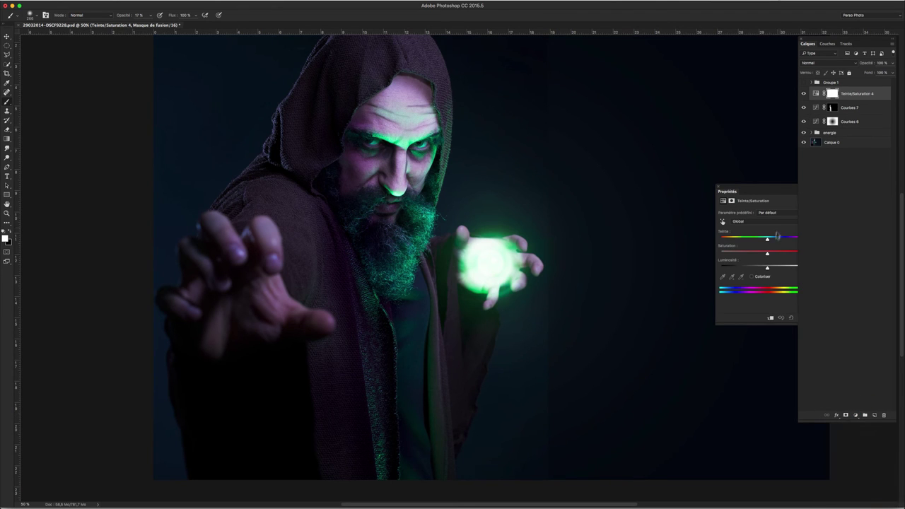
pyautogui.moveTo(769, 256); pyautogui.dragTo(765, 256)
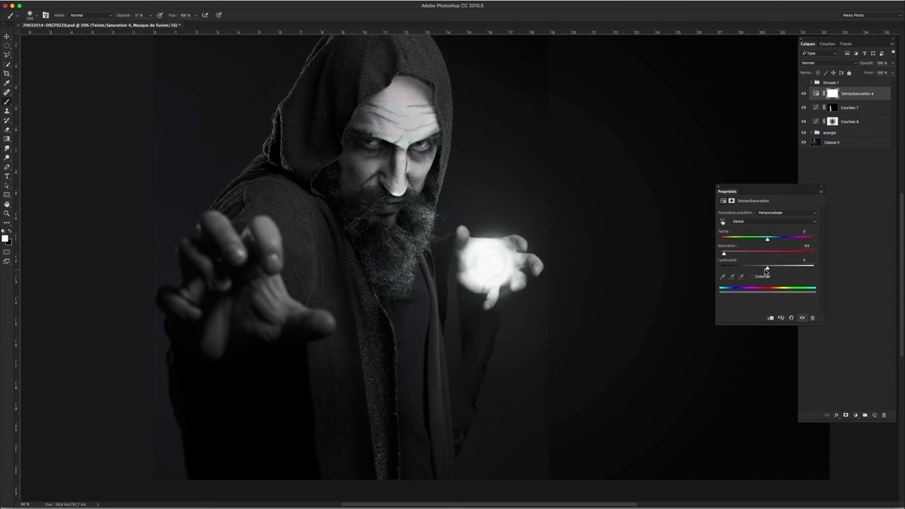
pyautogui.moveTo(767, 269); pyautogui.dragTo(759, 269)
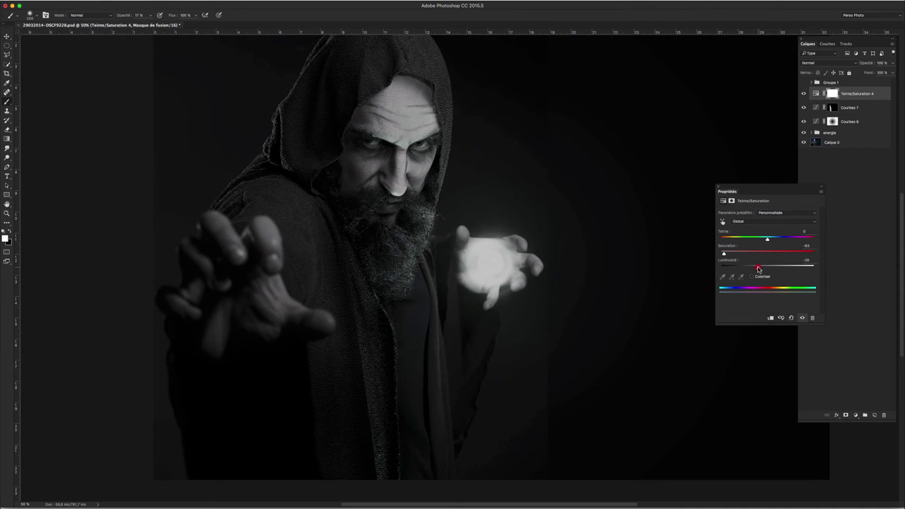
pyautogui.click(833, 94)
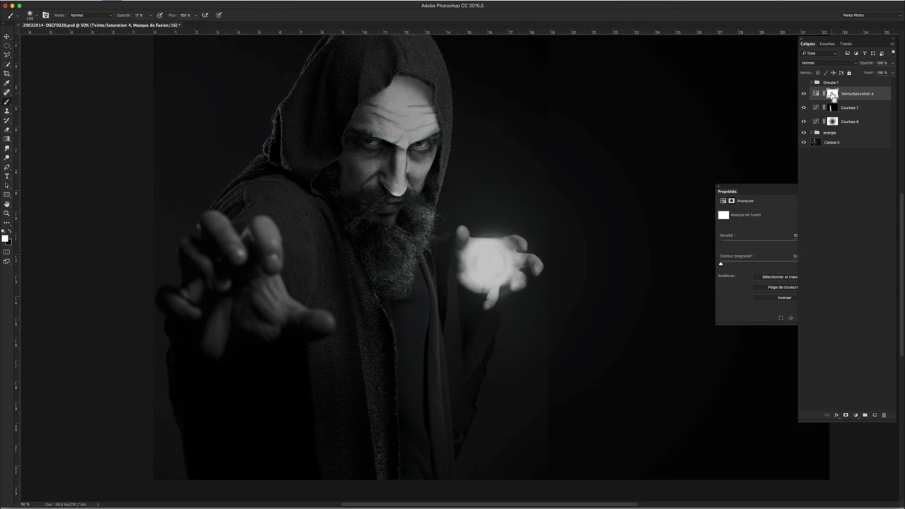
pyautogui.hotkey('ctrl', 'i')
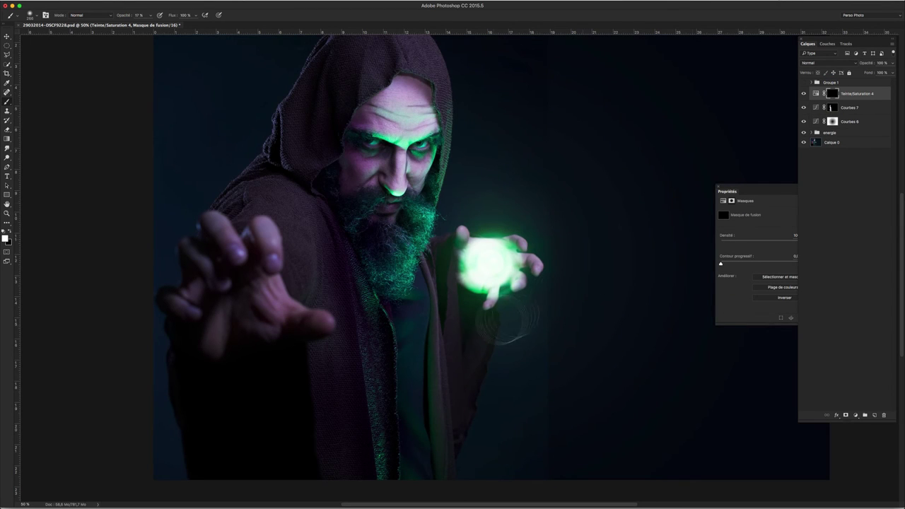
# Paint white over the robe on the Teinte/Saturation 4 mask with an enlarged brush
pyautogui.moveTo(355, 385); pyautogui.dragTo(340, 384)
pyautogui.moveTo(337, 418)
pyautogui.mouseDown()
pyautogui.moveTo(352, 456)
pyautogui.moveTo(360, 333)
pyautogui.moveTo(385, 481)
pyautogui.mouseUp()
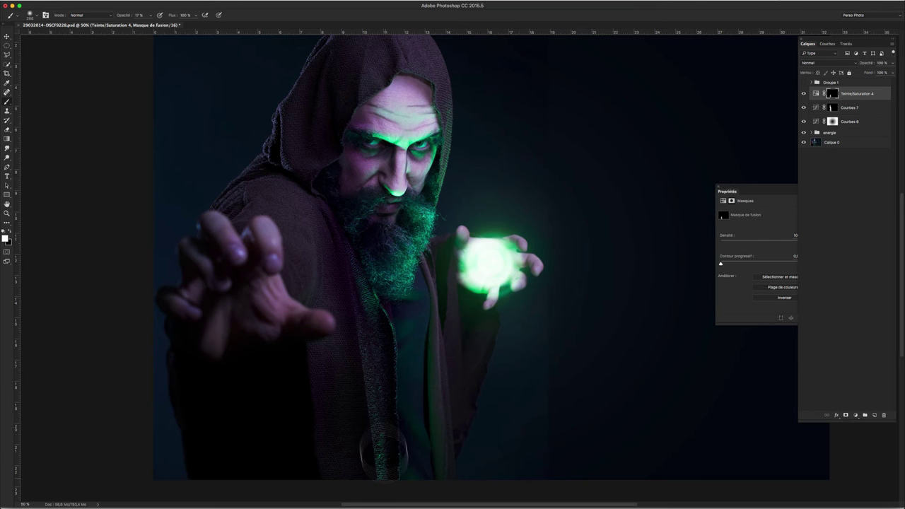
pyautogui.moveTo(353, 273)
pyautogui.mouseDown()
pyautogui.moveTo(354, 317)
pyautogui.moveTo(352, 272)
pyautogui.mouseUp()
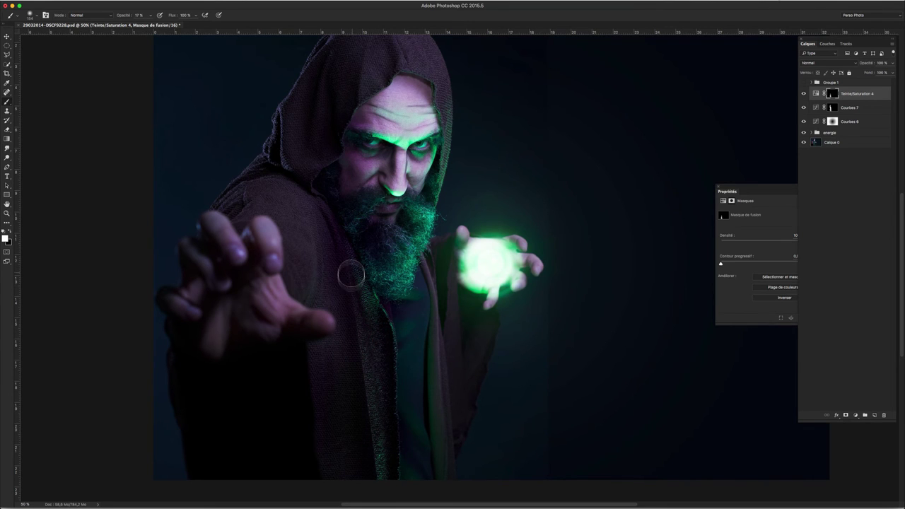
pyautogui.moveTo(326, 232); pyautogui.dragTo(335, 281)
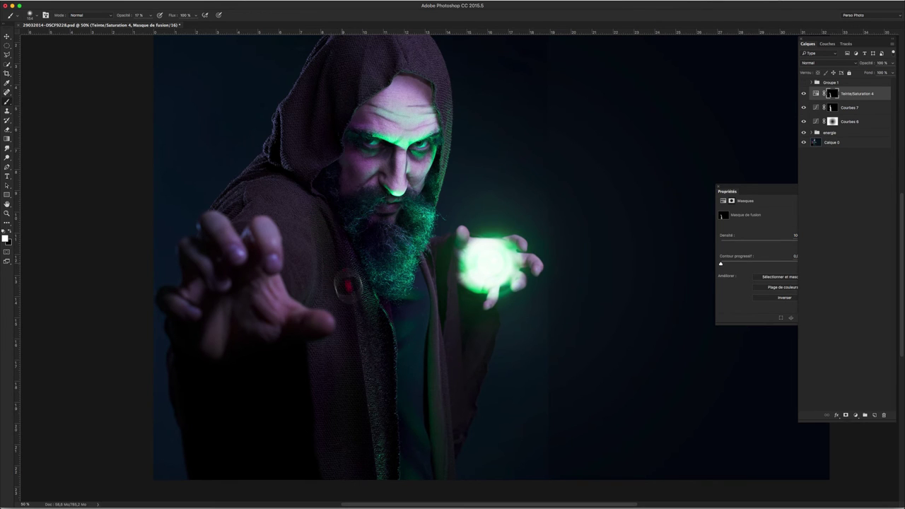
pyautogui.moveTo(357, 380)
pyautogui.mouseDown()
pyautogui.moveTo(320, 348)
pyautogui.moveTo(341, 427)
pyautogui.moveTo(330, 445)
pyautogui.mouseUp()
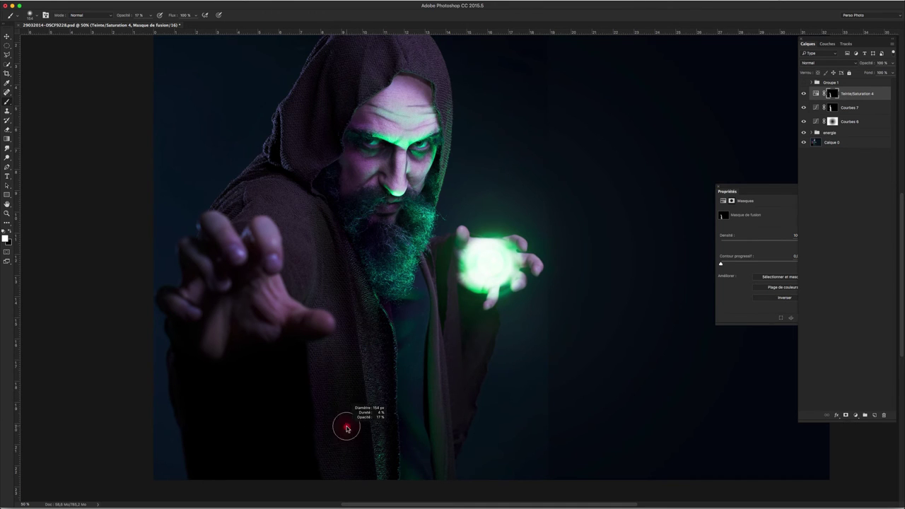
pyautogui.press(']')
pyautogui.press(']')
pyautogui.moveTo(324, 367); pyautogui.dragTo(345, 465)
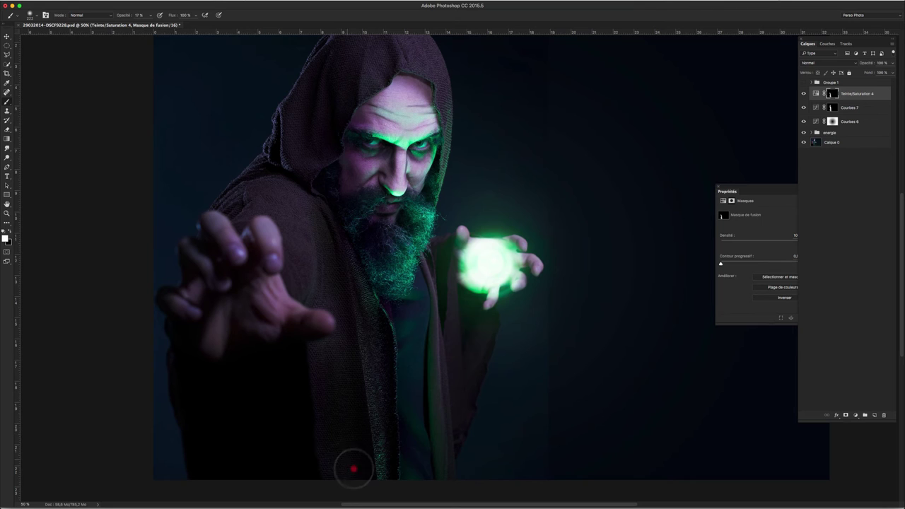
pyautogui.click(329, 264)
pyautogui.moveTo(342, 289)
pyautogui.mouseDown()
pyautogui.moveTo(362, 356)
pyautogui.moveTo(328, 384)
pyautogui.moveTo(347, 459)
pyautogui.mouseUp()
pyautogui.moveTo(356, 307); pyautogui.dragTo(362, 358)
pyautogui.click(805, 108)
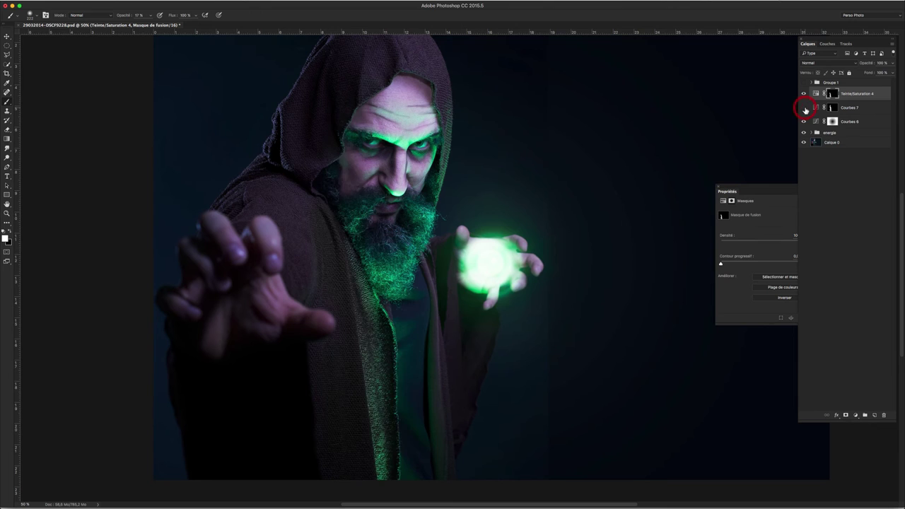
# Compare Courbes 7 and the hue/saturation layer on/off, and set Teinte/Saturation 4 opacity to 72%
pyautogui.click(804, 108)
pyautogui.click(805, 109)
pyautogui.click(804, 108)
pyautogui.click(805, 109)
pyautogui.click(805, 109)
pyautogui.click(804, 108)
pyautogui.click(805, 108)
pyautogui.click(805, 94)
pyautogui.click(805, 94)
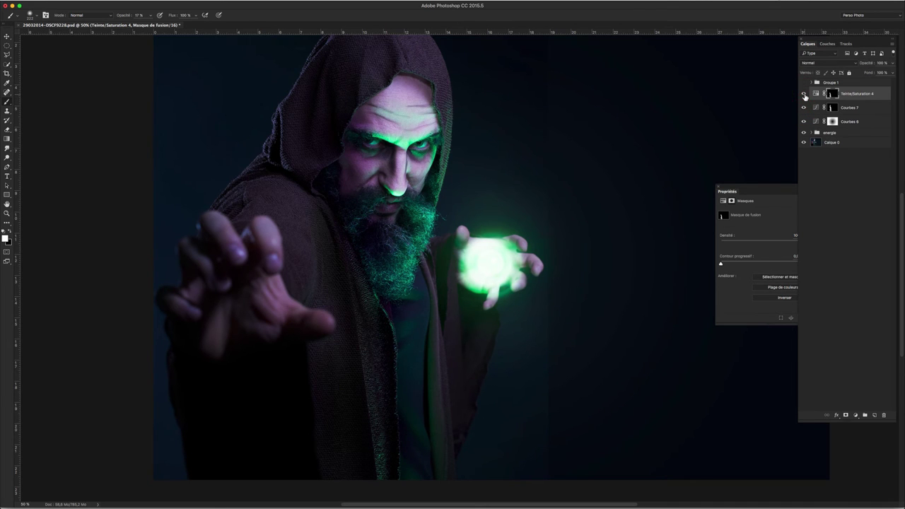
pyautogui.moveTo(893, 63); pyautogui.dragTo(883, 73)
pyautogui.click(803, 95)
# Recheck both adjustment layers on/off, then add a new empty layer, Calque 7
pyautogui.click(804, 94)
pyautogui.click(803, 94)
pyautogui.click(803, 95)
pyautogui.click(804, 108)
pyautogui.click(804, 106)
pyautogui.click(804, 107)
pyautogui.click(804, 107)
pyautogui.click(875, 416)
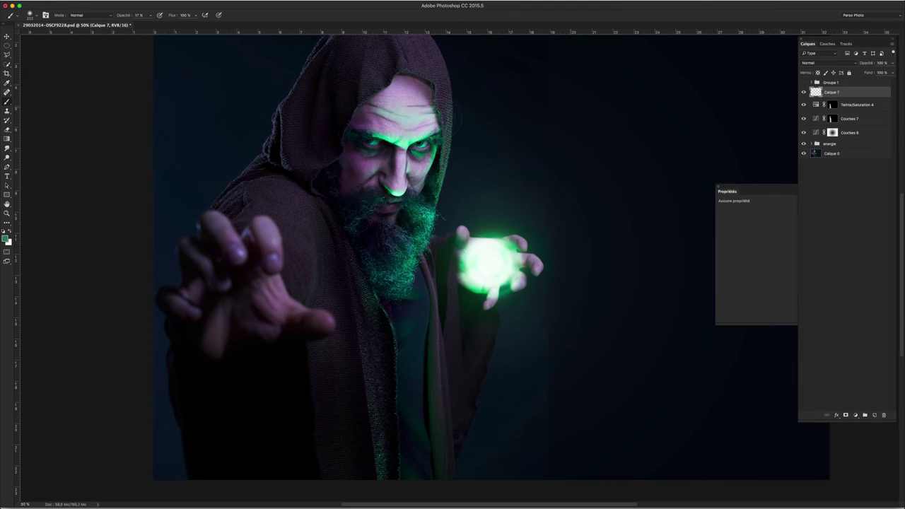
# Select the Clone Stamp with sampling set to 'Tous les calques' and bring the lower robe into view
pyautogui.press('s')
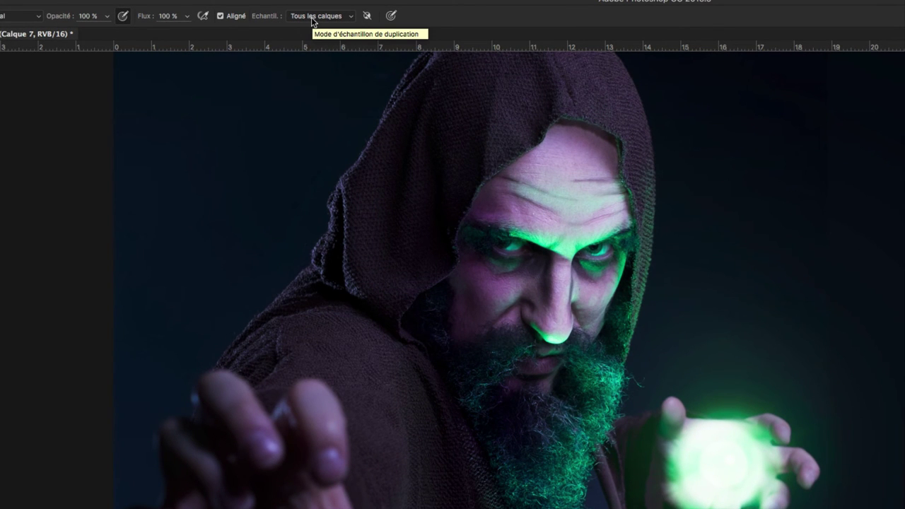
pyautogui.click(311, 15)
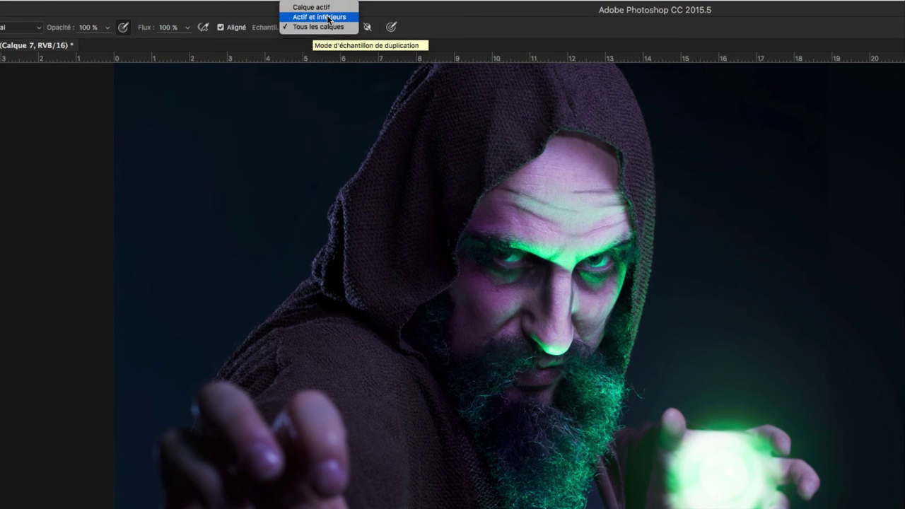
pyautogui.click(329, 27)
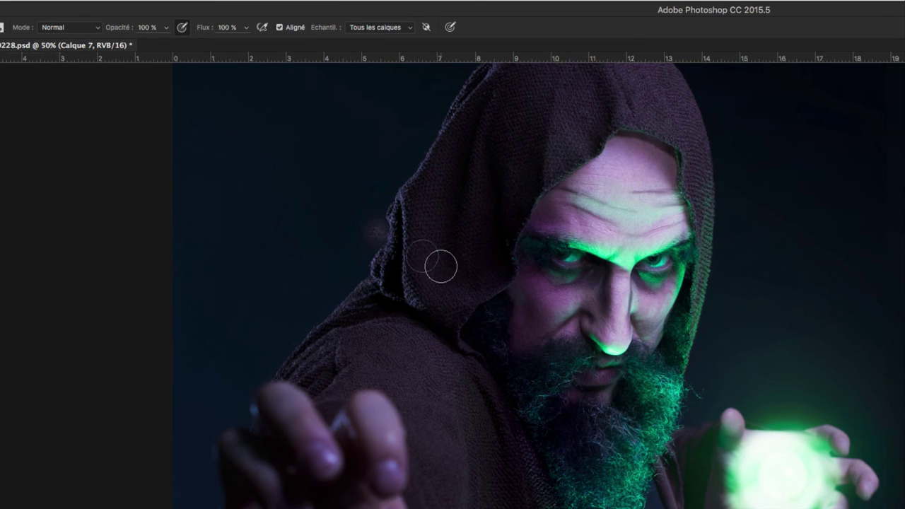
pyautogui.moveTo(526, 340); pyautogui.dragTo(396, 117)
pyautogui.moveTo(455, 307); pyautogui.dragTo(419, 137)
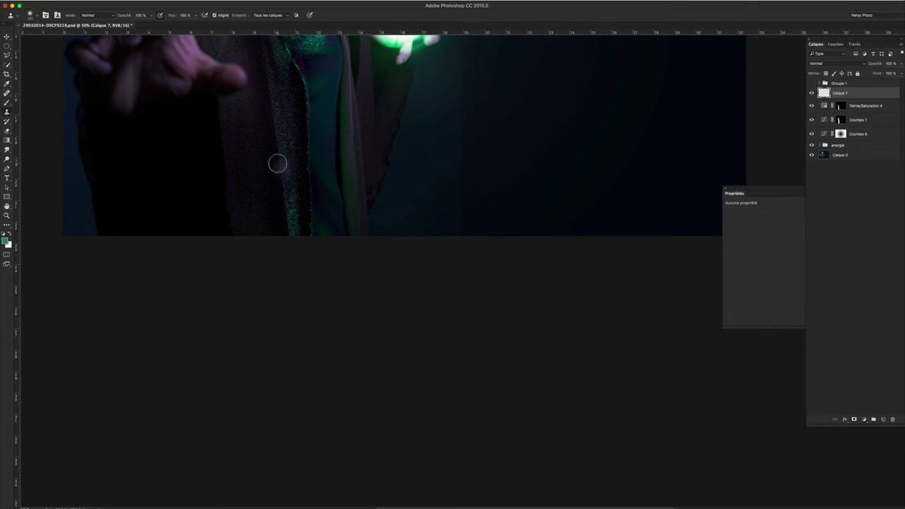
# Zoom to 200% and clone dark fabric over the green strip on the robe
pyautogui.press('a')
pyautogui.press('z')
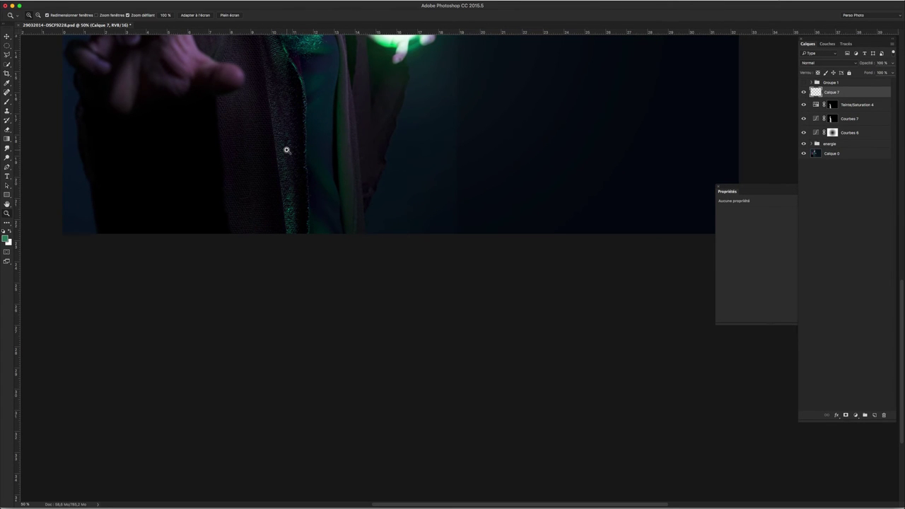
pyautogui.click(287, 149)
pyautogui.click(377, 114)
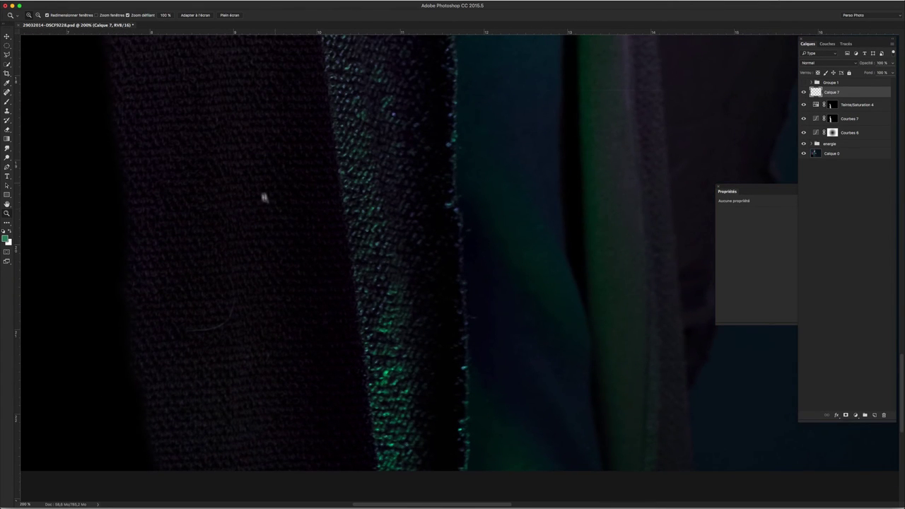
pyautogui.press('s')
pyautogui.keyDown('alt'); pyautogui.click(248, 211); pyautogui.keyUp('alt')
pyautogui.click(380, 233)
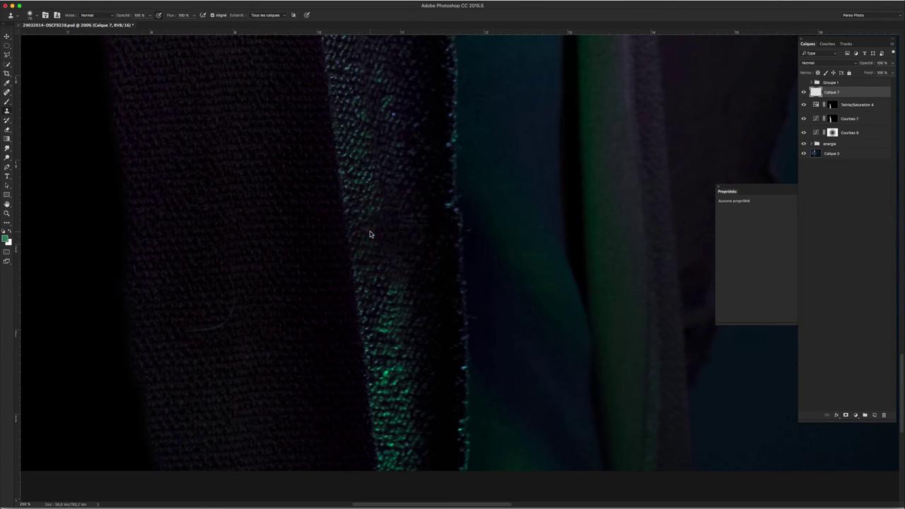
pyautogui.moveTo(395, 319)
pyautogui.mouseDown()
pyautogui.moveTo(392, 460)
pyautogui.moveTo(390, 319)
pyautogui.moveTo(408, 279)
pyautogui.moveTo(390, 307)
pyautogui.moveTo(376, 247)
pyautogui.mouseUp()
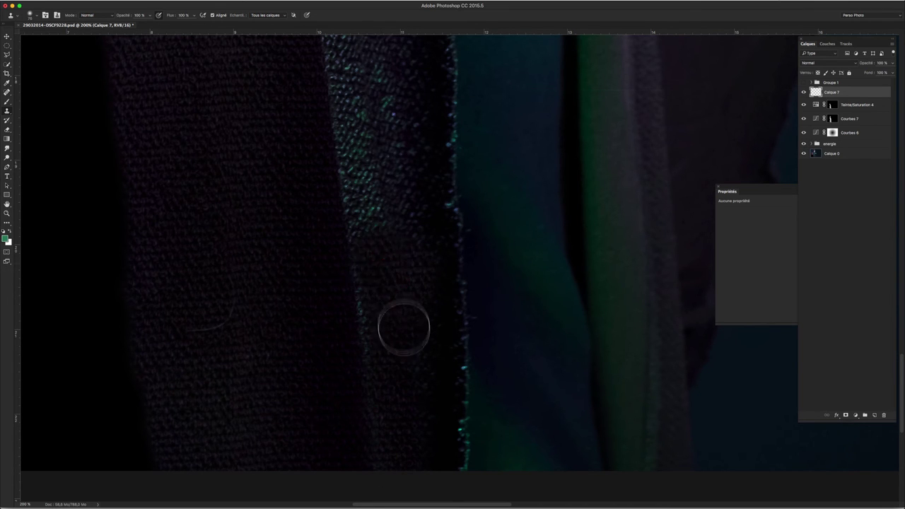
pyautogui.moveTo(417, 279)
pyautogui.mouseDown()
pyautogui.moveTo(372, 202)
pyautogui.moveTo(380, 174)
pyautogui.moveTo(360, 148)
pyautogui.moveTo(384, 151)
pyautogui.moveTo(392, 142)
pyautogui.moveTo(355, 97)
pyautogui.moveTo(390, 97)
pyautogui.moveTo(389, 134)
pyautogui.moveTo(428, 228)
pyautogui.mouseUp()
pyautogui.moveTo(366, 214)
pyautogui.mouseDown()
pyautogui.moveTo(382, 177)
pyautogui.moveTo(414, 146)
pyautogui.moveTo(380, 129)
pyautogui.moveTo(389, 224)
pyautogui.mouseUp()
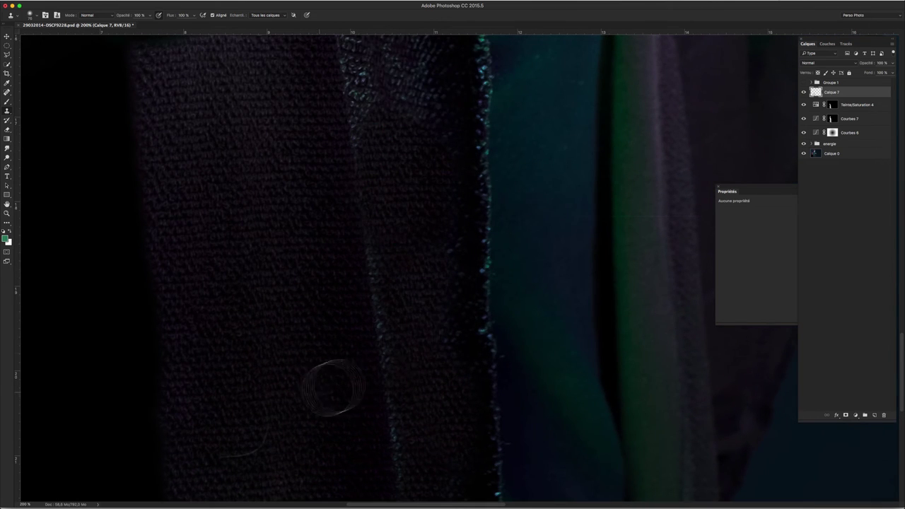
pyautogui.moveTo(370, 330); pyautogui.dragTo(405, 326)
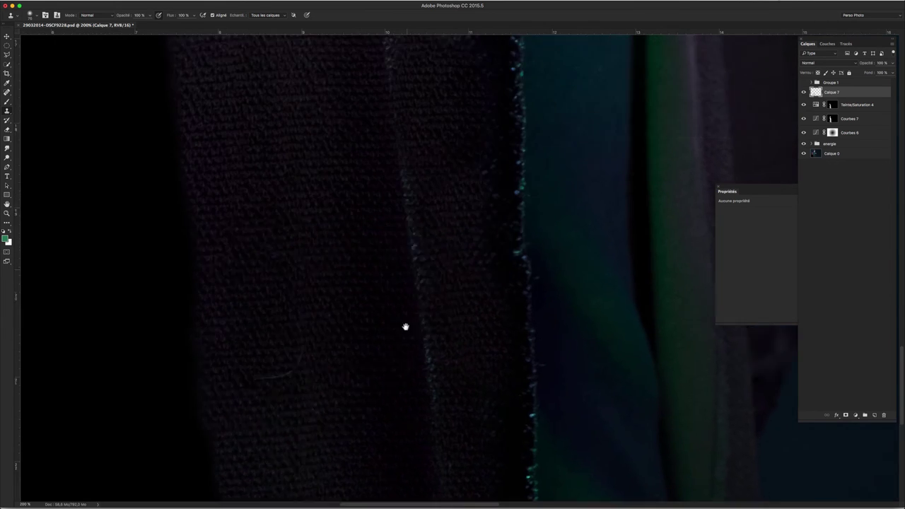
pyautogui.scroll(3, 426, 292)
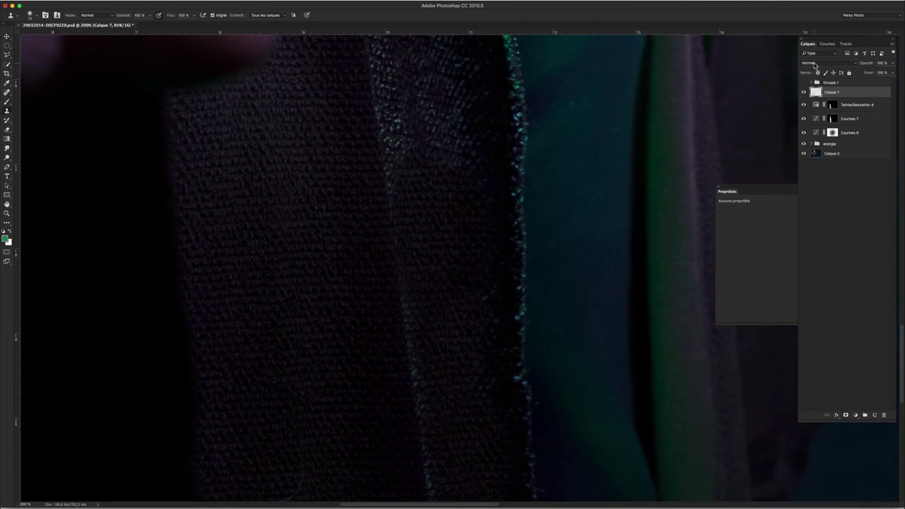
# Set Calque 7's blend mode to Couleur and clone fabric texture over a robe blemish
pyautogui.click(815, 63)
pyautogui.click(817, 219)
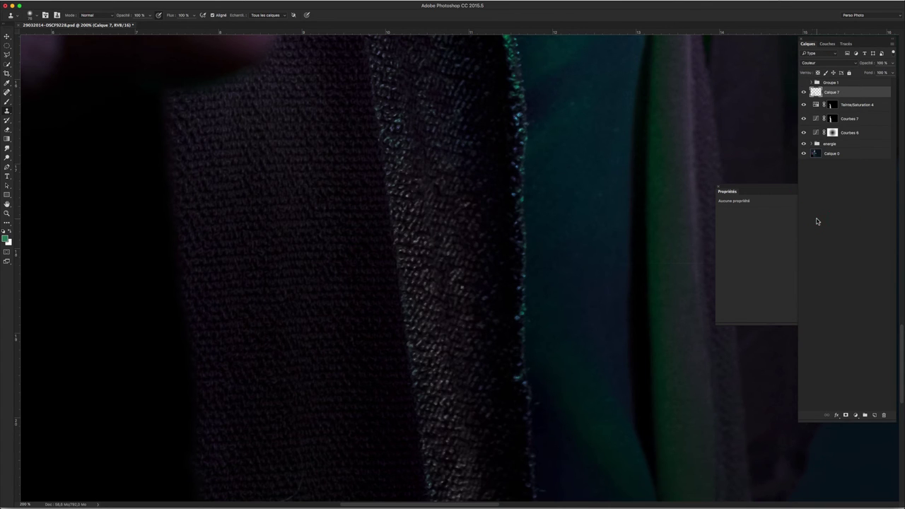
pyautogui.moveTo(556, 335); pyautogui.dragTo(523, 167)
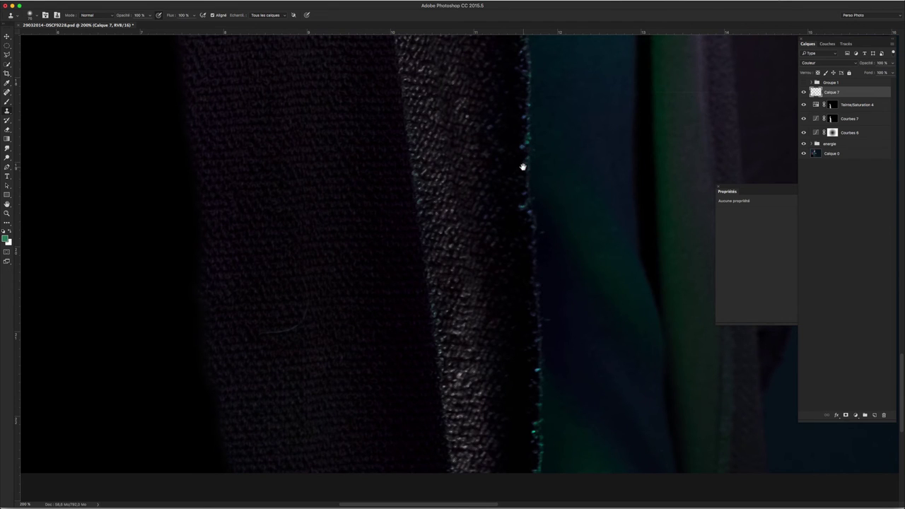
pyautogui.click(817, 63)
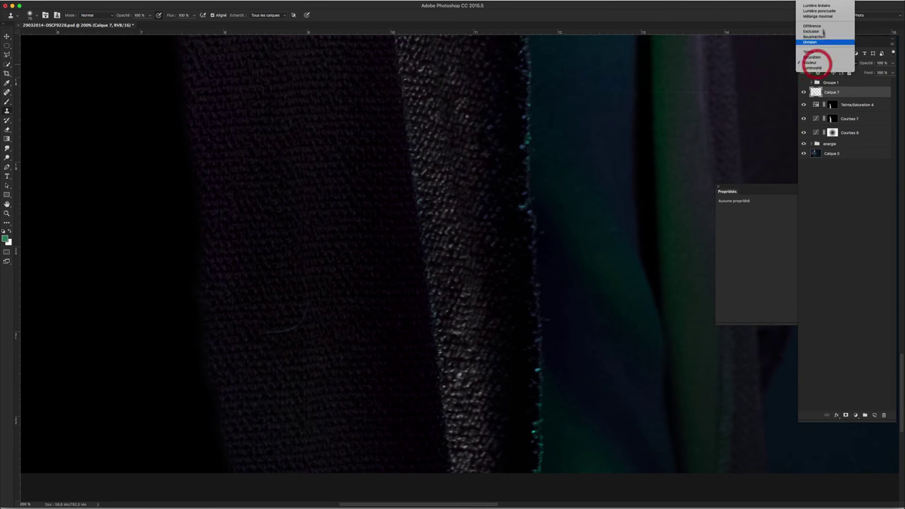
pyautogui.click(442, 255)
pyautogui.moveTo(443, 255)
pyautogui.mouseDown()
pyautogui.moveTo(491, 372)
pyautogui.moveTo(467, 353)
pyautogui.mouseUp()
pyautogui.scroll(5, 467, 353)
pyautogui.keyDown('alt'); pyautogui.click(388, 331); pyautogui.keyUp('alt')
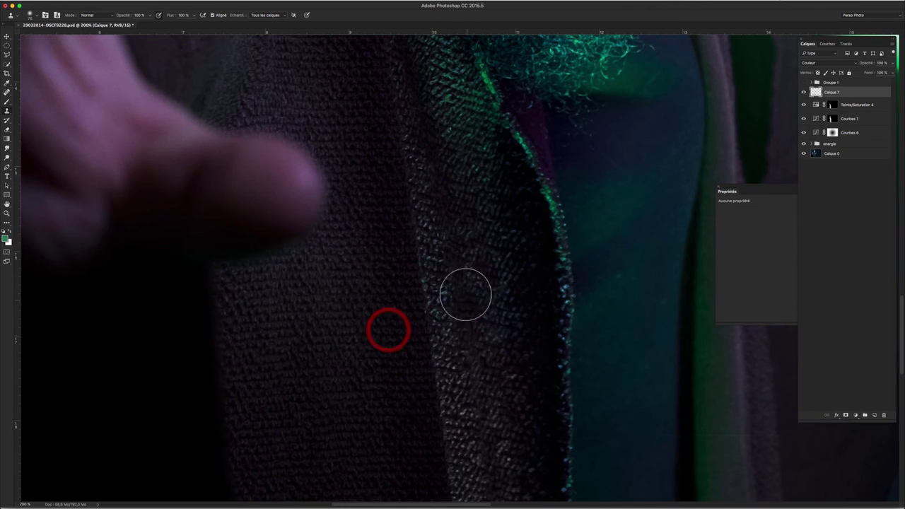
pyautogui.moveTo(505, 299); pyautogui.dragTo(485, 307)
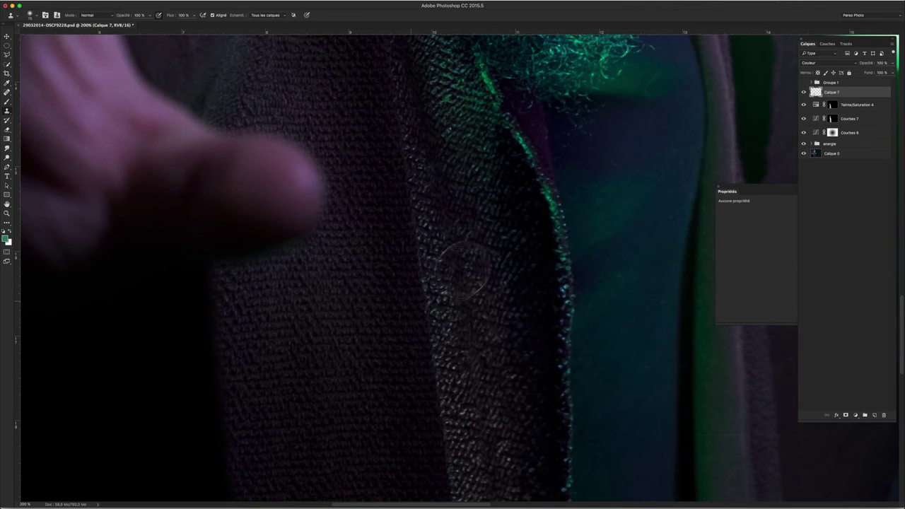
pyautogui.moveTo(444, 259)
pyautogui.mouseDown()
pyautogui.moveTo(445, 299)
pyautogui.moveTo(481, 206)
pyautogui.moveTo(470, 151)
pyautogui.moveTo(436, 182)
pyautogui.moveTo(460, 141)
pyautogui.moveTo(427, 115)
pyautogui.moveTo(460, 78)
pyautogui.moveTo(538, 210)
pyautogui.mouseUp()
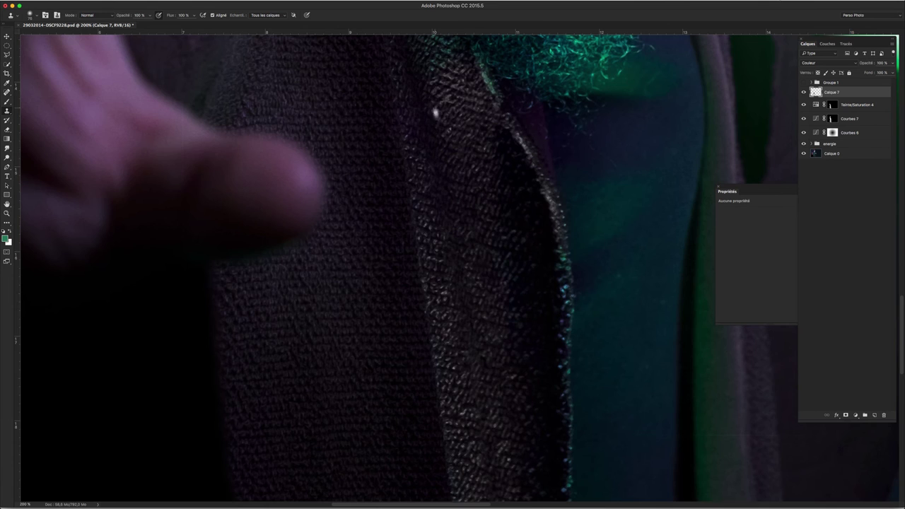
# Clone over a spot beside the beard, then zoom out to the whole wizard
pyautogui.moveTo(438, 116); pyautogui.dragTo(493, 249)
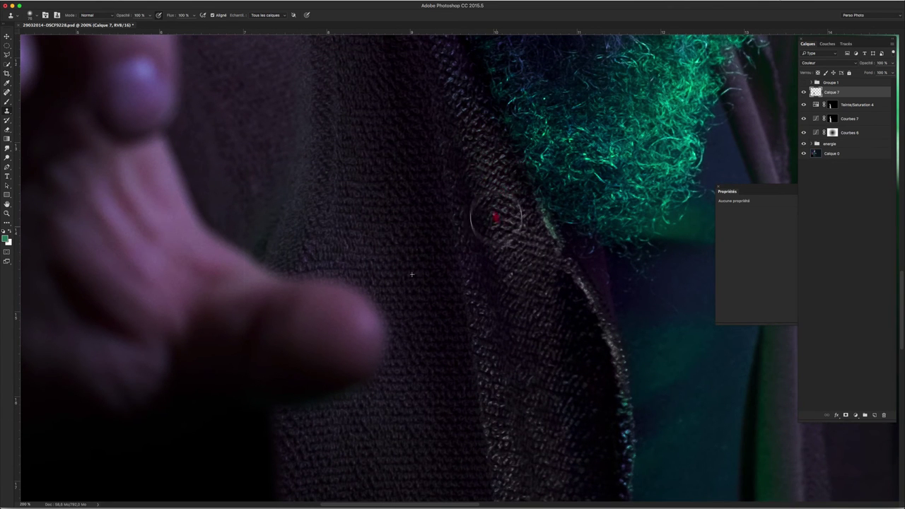
pyautogui.moveTo(495, 238); pyautogui.dragTo(512, 275)
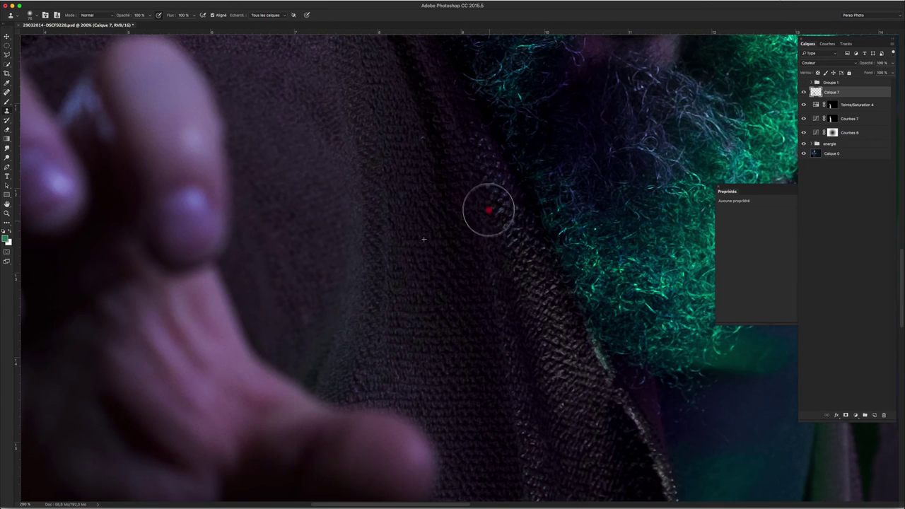
pyautogui.moveTo(500, 242); pyautogui.dragTo(472, 275)
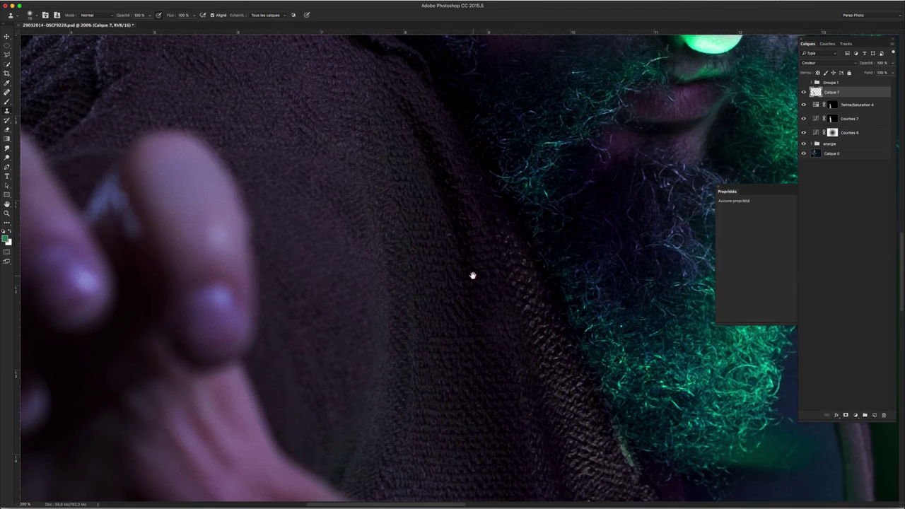
pyautogui.press('z')
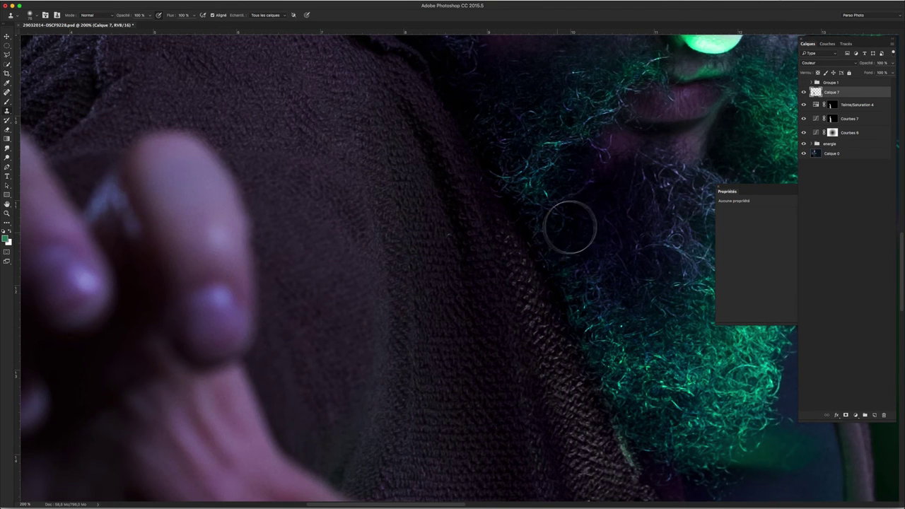
pyautogui.keyDown('alt'); pyautogui.click(567, 227); pyautogui.keyUp('alt')
pyautogui.moveTo(515, 186); pyautogui.dragTo(540, 155)
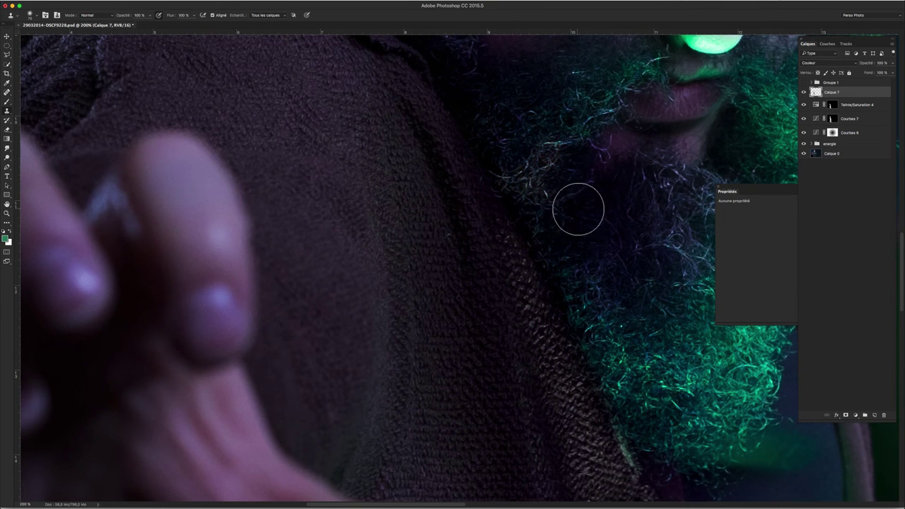
pyautogui.scroll(5, 566, 240)
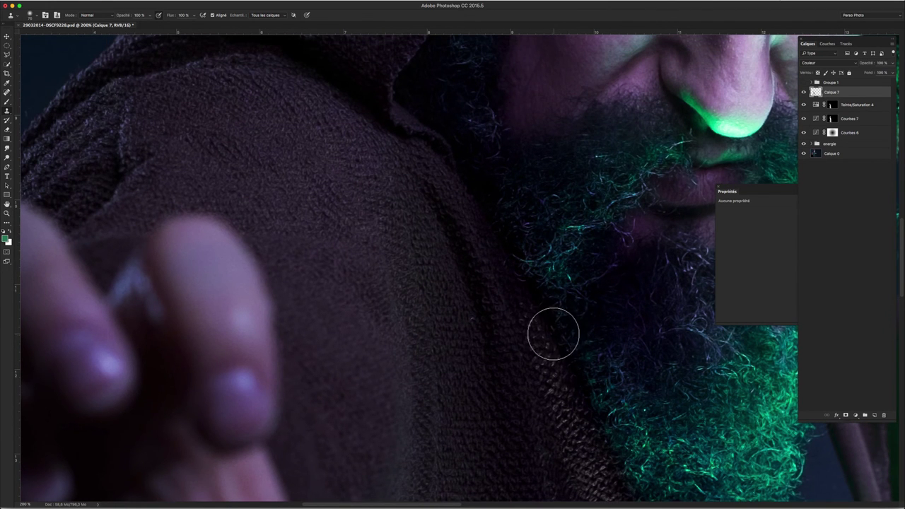
pyautogui.moveTo(551, 330); pyautogui.dragTo(532, 409)
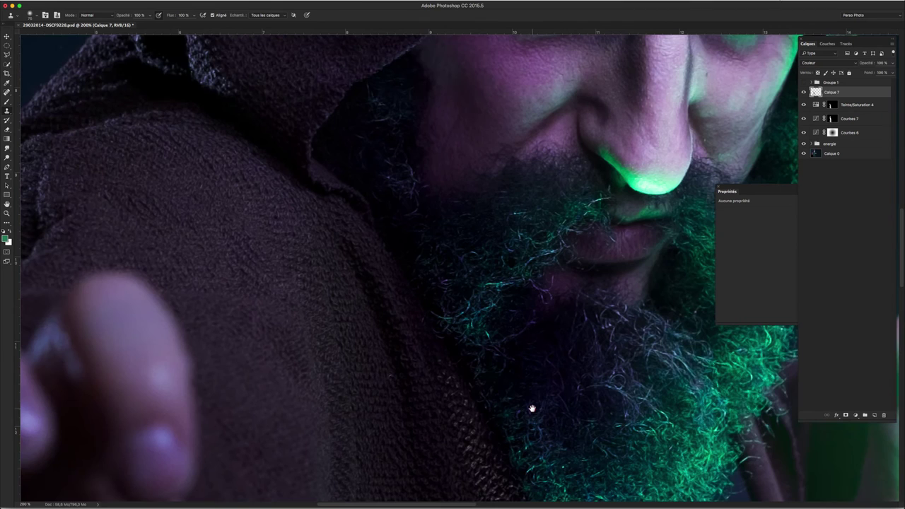
pyautogui.press('z')
pyautogui.keyDown('alt'); pyautogui.click(532, 409); pyautogui.keyUp('alt')
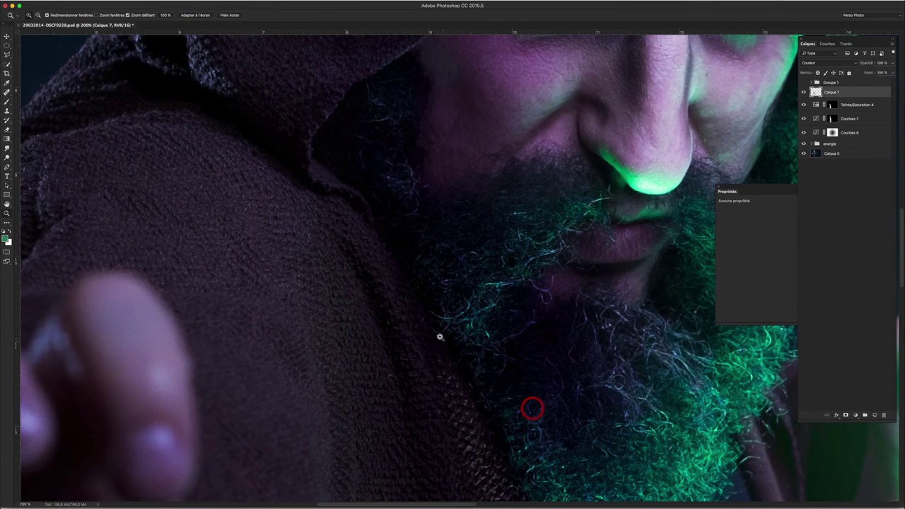
pyautogui.keyDown('alt'); pyautogui.click(431, 323); pyautogui.keyUp('alt')
pyautogui.keyDown('alt'); pyautogui.click(453, 342); pyautogui.keyUp('alt')
pyautogui.keyDown('alt'); pyautogui.click(461, 369); pyautogui.keyUp('alt')
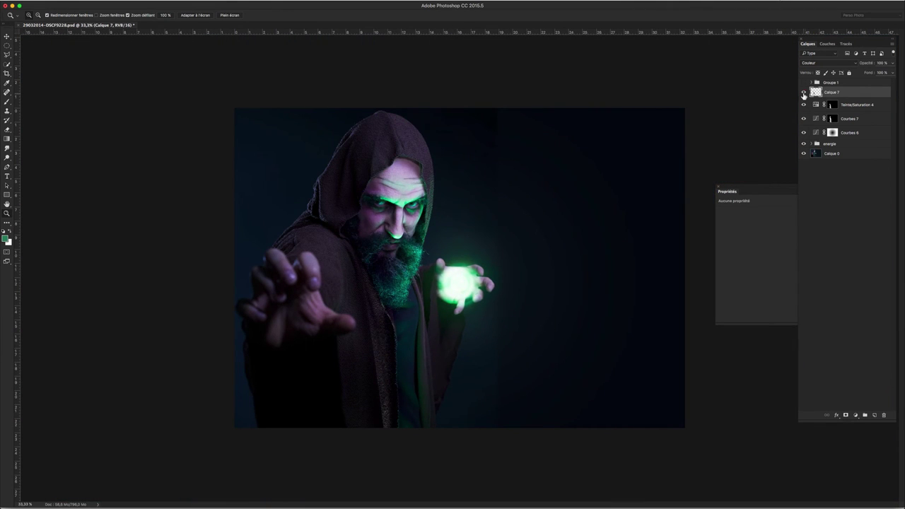
# Compare before/after, then group Calque 7 through Courbes 7 as Lumière "moins"
pyautogui.click(805, 118)
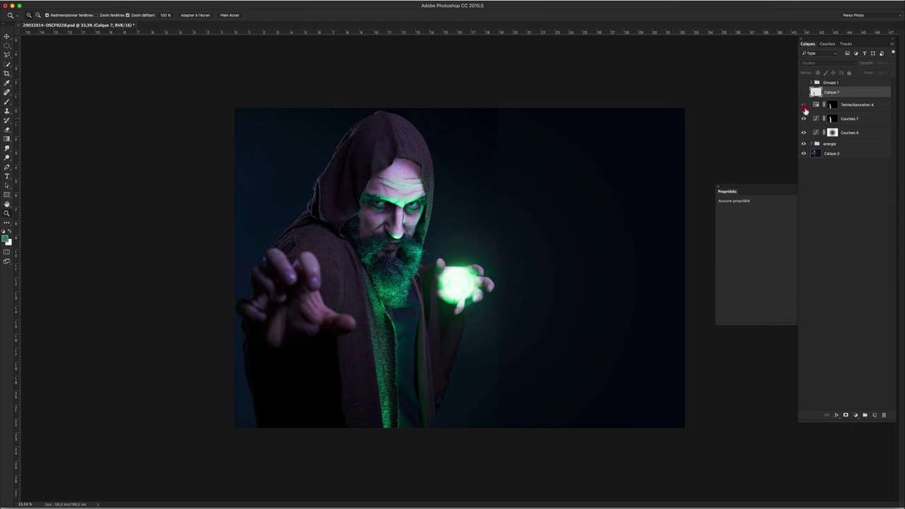
pyautogui.click(804, 93)
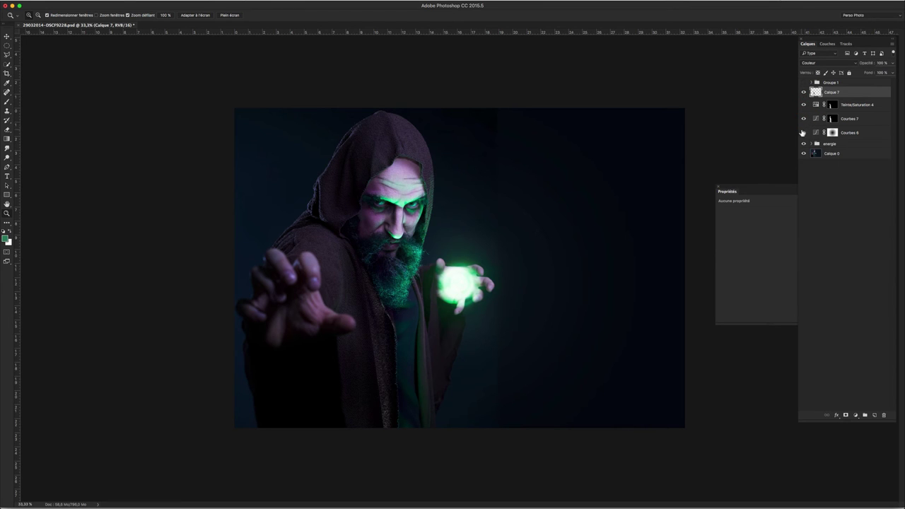
pyautogui.click(857, 118)
pyautogui.keyDown('shift'); pyautogui.click(845, 93); pyautogui.keyUp('shift')
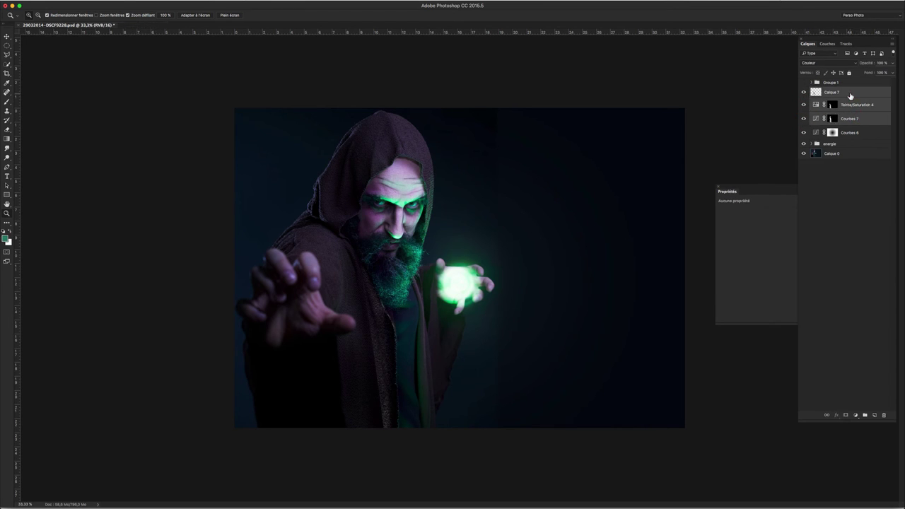
pyautogui.hotkey('ctrl', 'g')
pyautogui.doubleClick(832, 91)
pyautogui.write('Lumière')
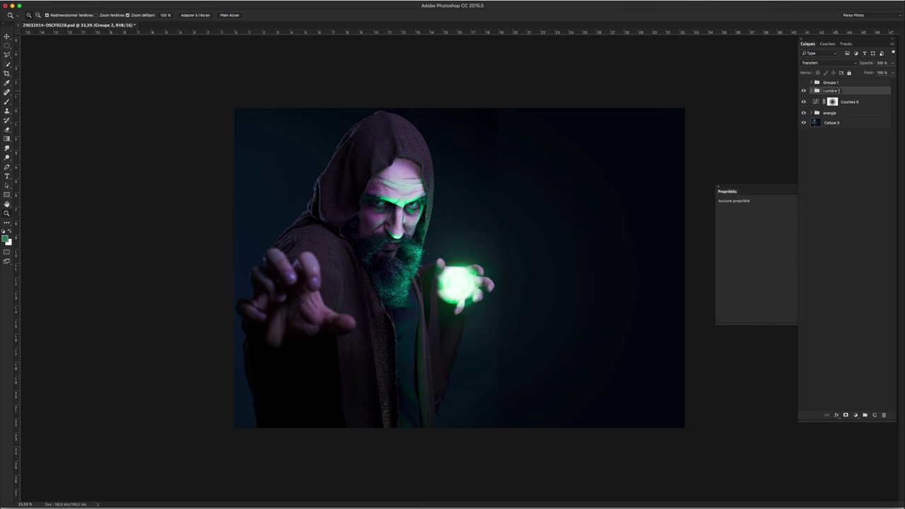
pyautogui.press('Return')
# Add a Courbes 8 curves layer above Calque 7 with a darkening curve
pyautogui.click(803, 91)
pyautogui.click(803, 91)
pyautogui.click(804, 91)
pyautogui.click(804, 92)
pyautogui.click(803, 91)
pyautogui.click(804, 92)
pyautogui.click(804, 91)
pyautogui.click(832, 101)
pyautogui.click(856, 415)
pyautogui.click(834, 459)
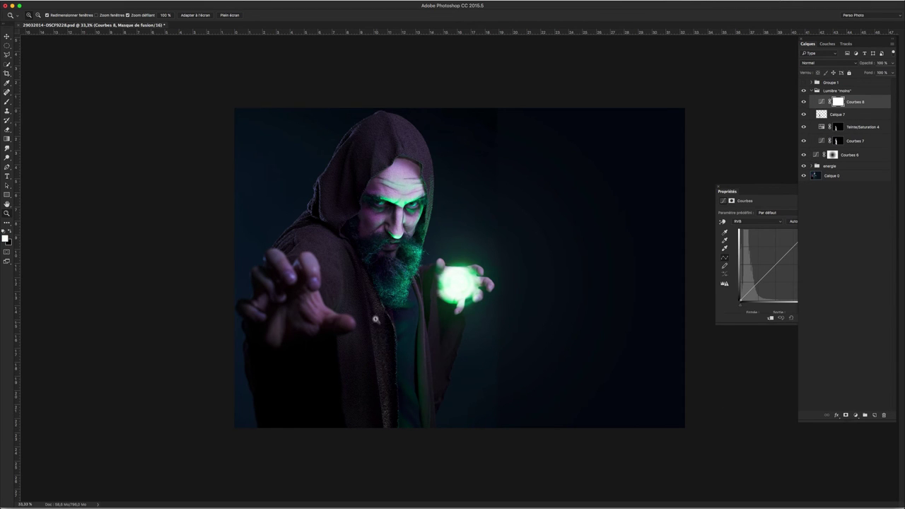
pyautogui.moveTo(781, 263)
pyautogui.mouseDown()
pyautogui.moveTo(792, 268)
pyautogui.moveTo(794, 256)
pyautogui.mouseUp()
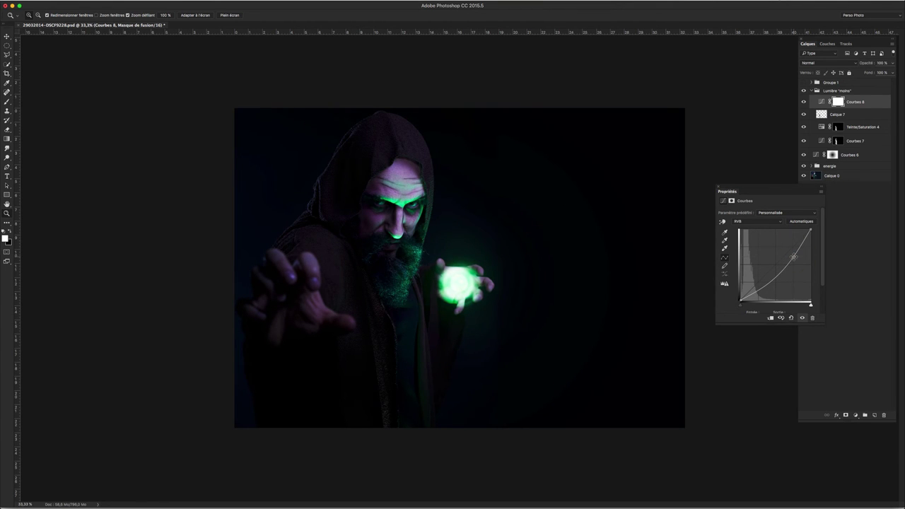
# Invert the Courbes 8 mask and set a soft brush of about 162 px at 9% opacity
pyautogui.hotkey('ctrl', 'i')
pyautogui.press('b')
pyautogui.click(150, 16)
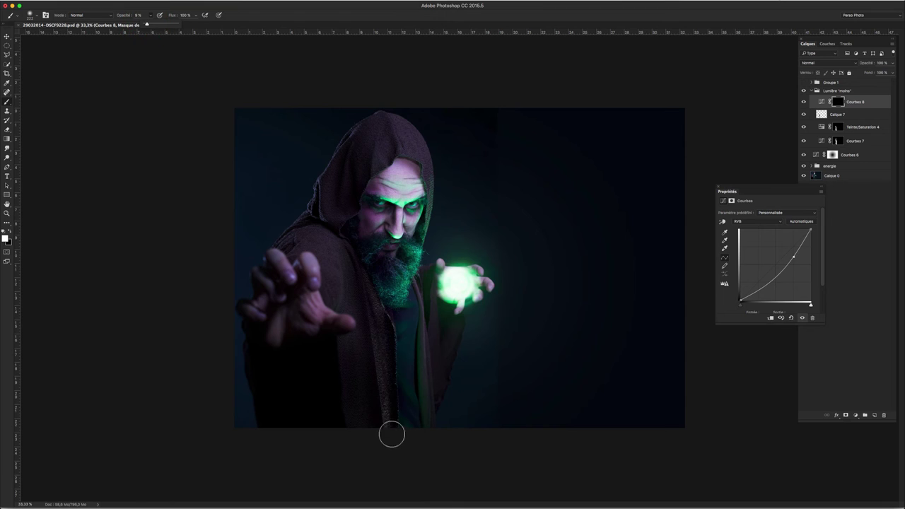
pyautogui.moveTo(387, 410); pyautogui.dragTo(386, 413)
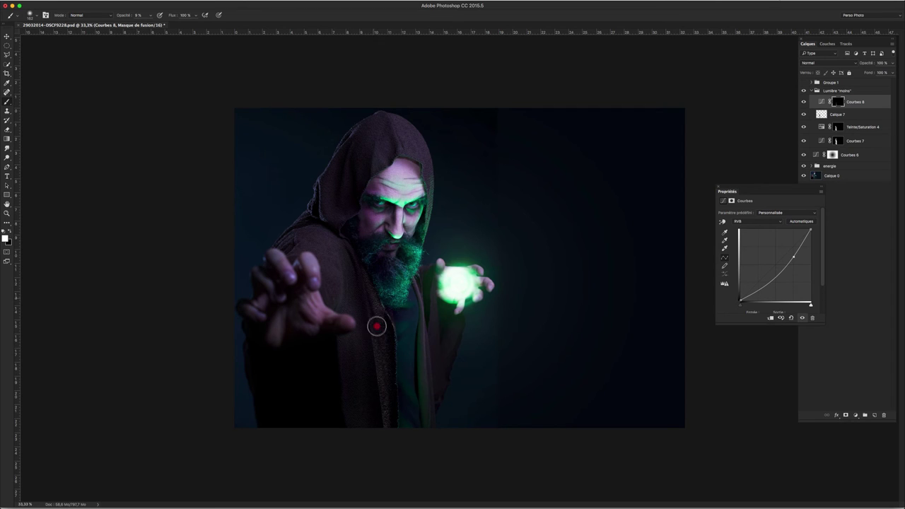
# Paint the Courbes 8 mask faintly over the wizard's robe and lower robe
pyautogui.click(389, 358)
pyautogui.click(391, 433)
pyautogui.click(384, 369)
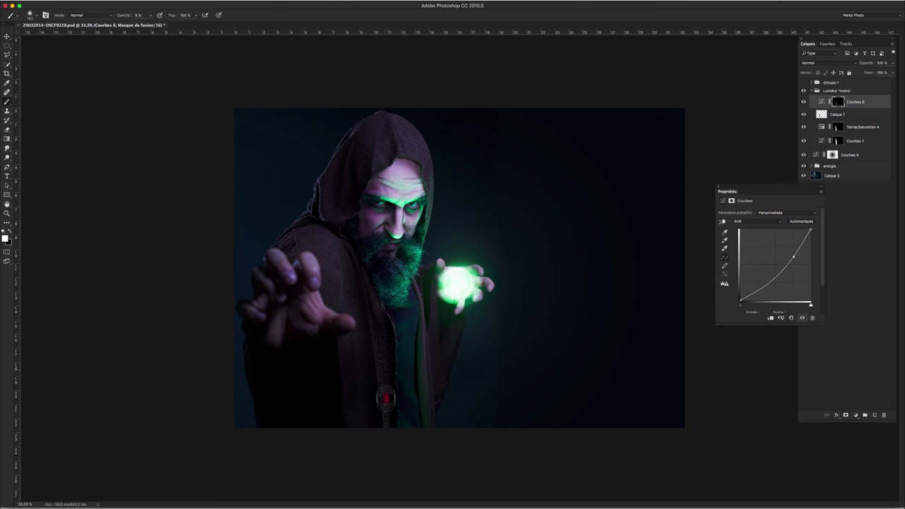
pyautogui.click(383, 367)
pyautogui.click(386, 403)
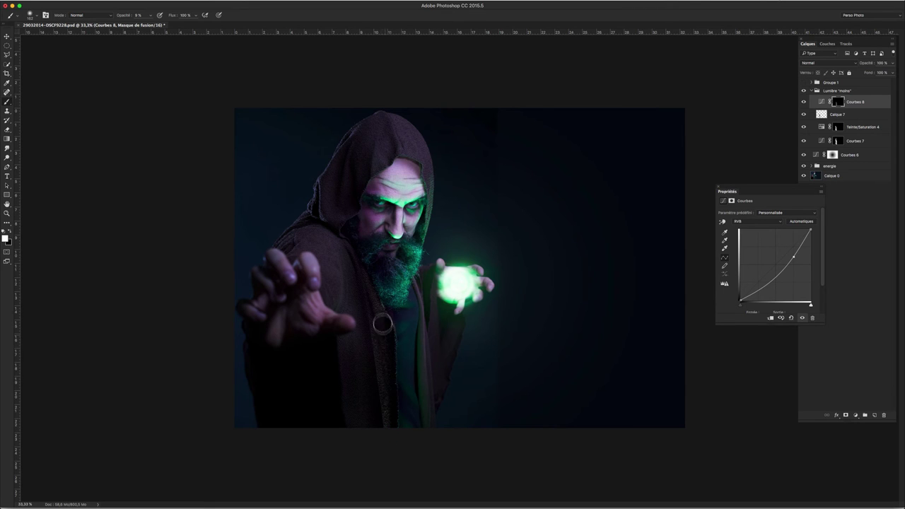
pyautogui.click(374, 311)
pyautogui.click(384, 401)
pyautogui.click(370, 400)
pyautogui.click(371, 367)
pyautogui.click(380, 373)
pyautogui.click(379, 412)
pyautogui.click(423, 342)
pyautogui.click(427, 406)
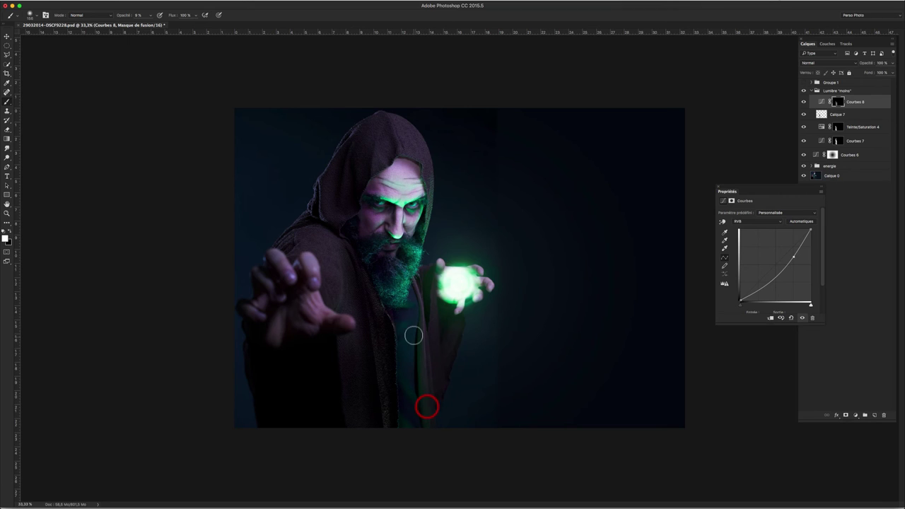
pyautogui.click(396, 326)
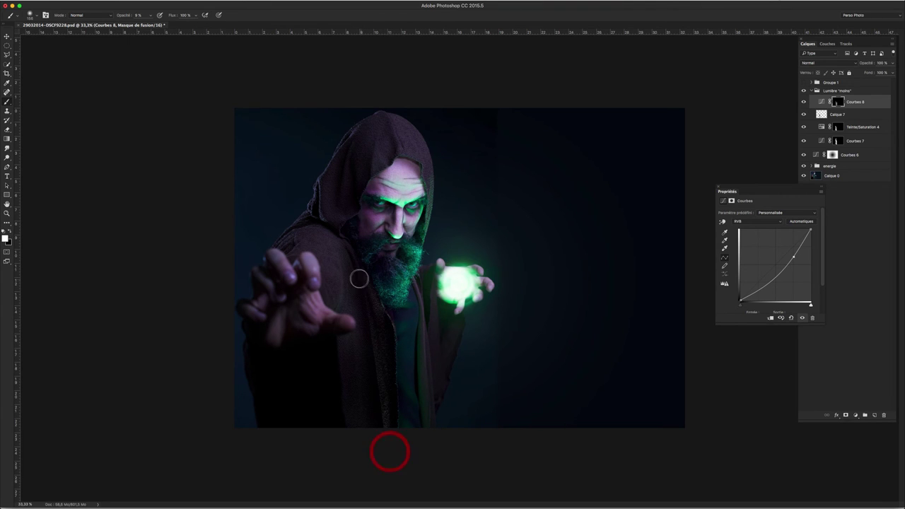
pyautogui.click(372, 394)
pyautogui.click(349, 300)
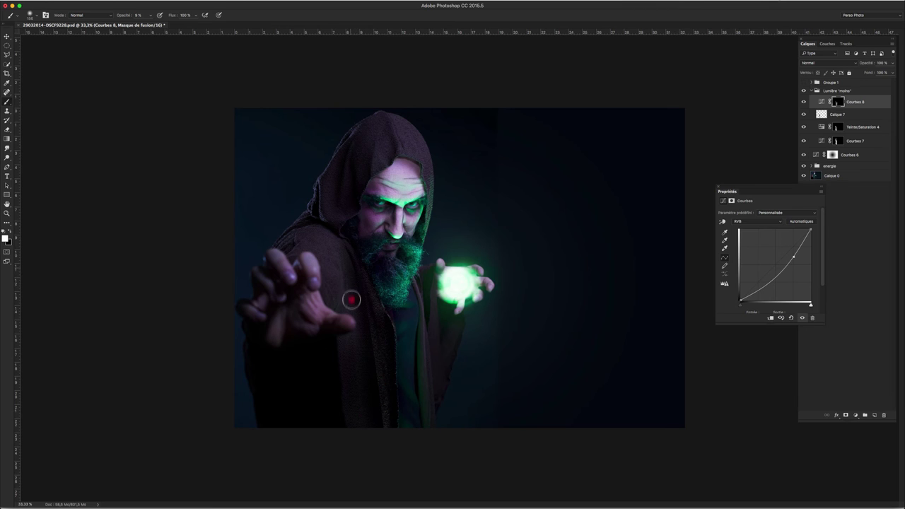
pyautogui.click(352, 390)
pyautogui.click(379, 422)
# Compare the original Calque 0 photo alone against the full edited result
pyautogui.keyDown('alt'); pyautogui.click(803, 177); pyautogui.keyUp('alt')
pyautogui.keyDown('alt'); pyautogui.click(803, 177); pyautogui.keyUp('alt')
pyautogui.keyDown('alt'); pyautogui.click(803, 177); pyautogui.keyUp('alt')
pyautogui.keyDown('alt'); pyautogui.click(804, 177); pyautogui.keyUp('alt')
pyautogui.keyDown('alt'); pyautogui.click(803, 177); pyautogui.keyUp('alt')
pyautogui.keyDown('alt'); pyautogui.click(804, 177); pyautogui.keyUp('alt')
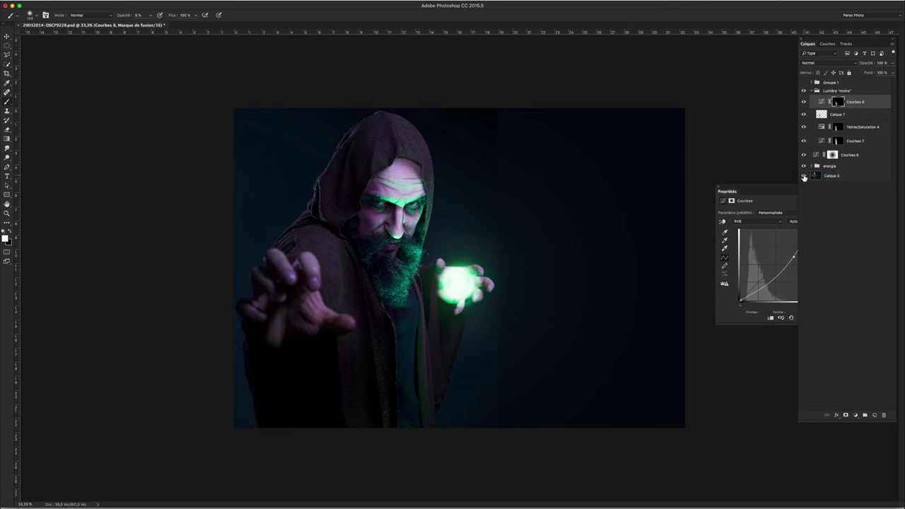
# Compare the original photo with the edit, then collapse the Lumière "moins" group
pyautogui.keyDown('alt'); pyautogui.click(804, 177); pyautogui.keyUp('alt')
pyautogui.keyDown('alt'); pyautogui.click(804, 176); pyautogui.keyUp('alt')
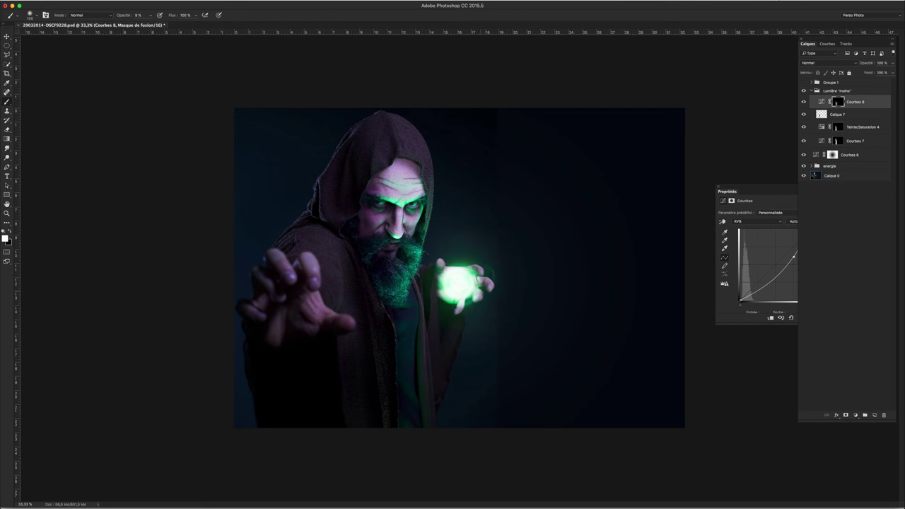
pyautogui.keyDown('alt'); pyautogui.click(803, 176); pyautogui.keyUp('alt')
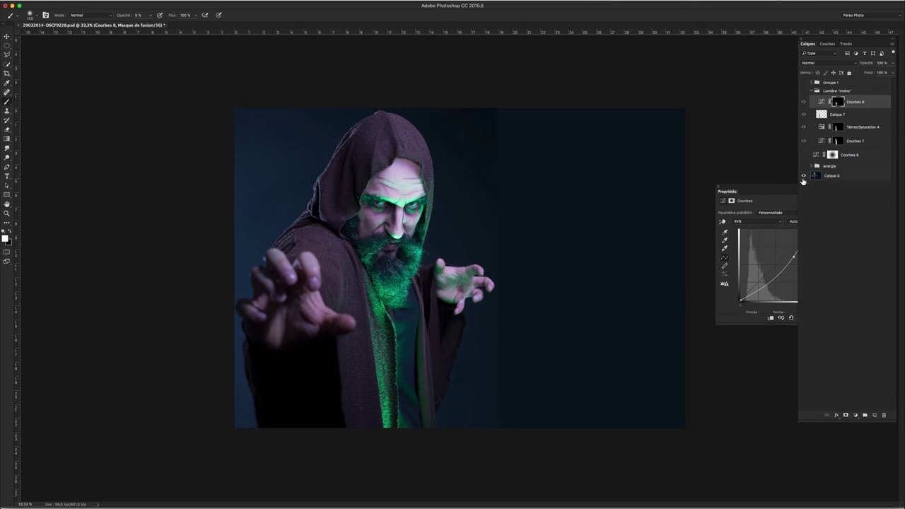
pyautogui.keyDown('alt'); pyautogui.click(803, 177); pyautogui.keyUp('alt')
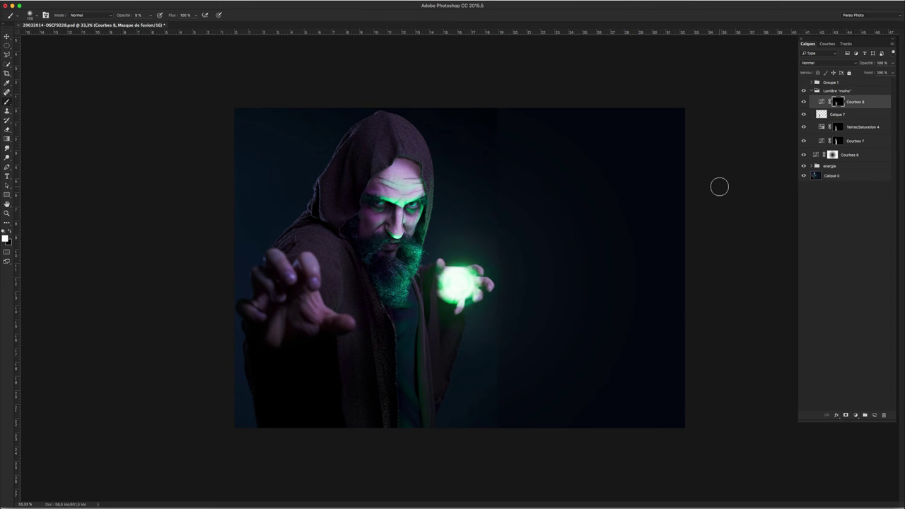
pyautogui.click(812, 90)
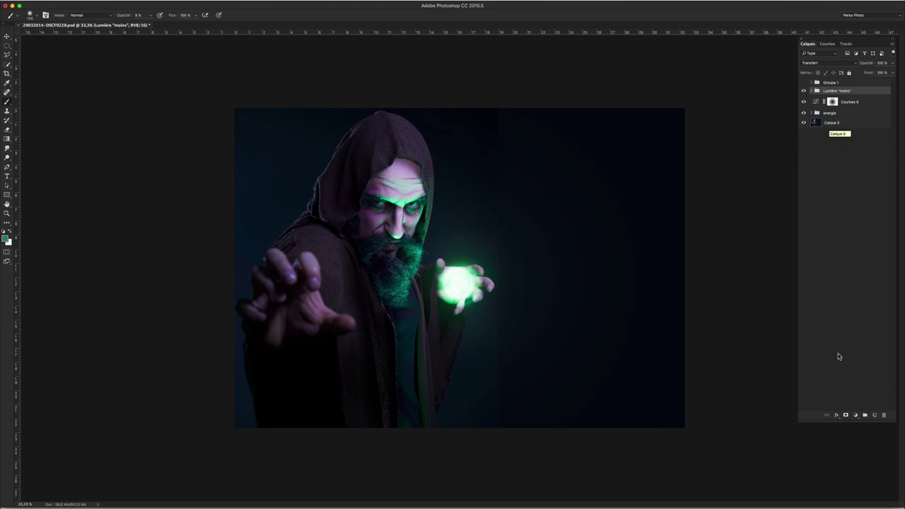
pyautogui.click(855, 415)
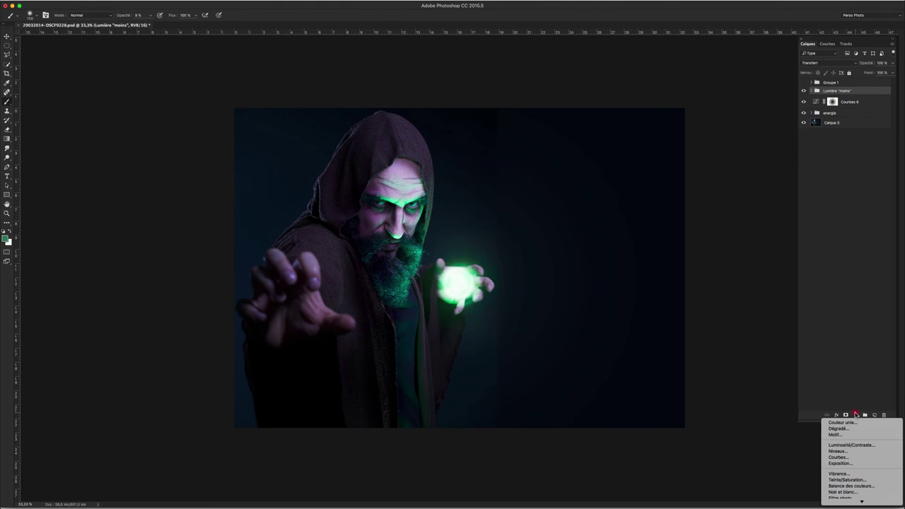
# Add Courbes 9 with an S-curve: upper point raised, lower point pulled down
pyautogui.click(839, 458)
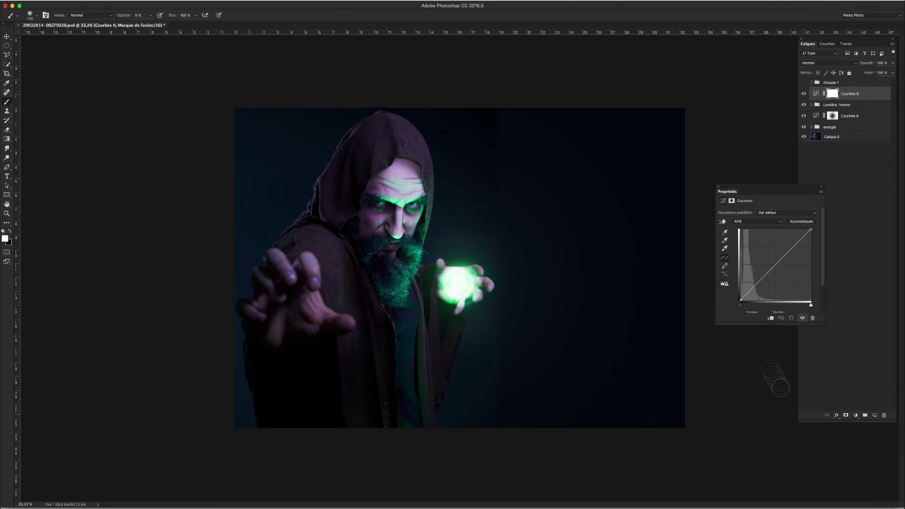
pyautogui.moveTo(792, 247); pyautogui.dragTo(791, 244)
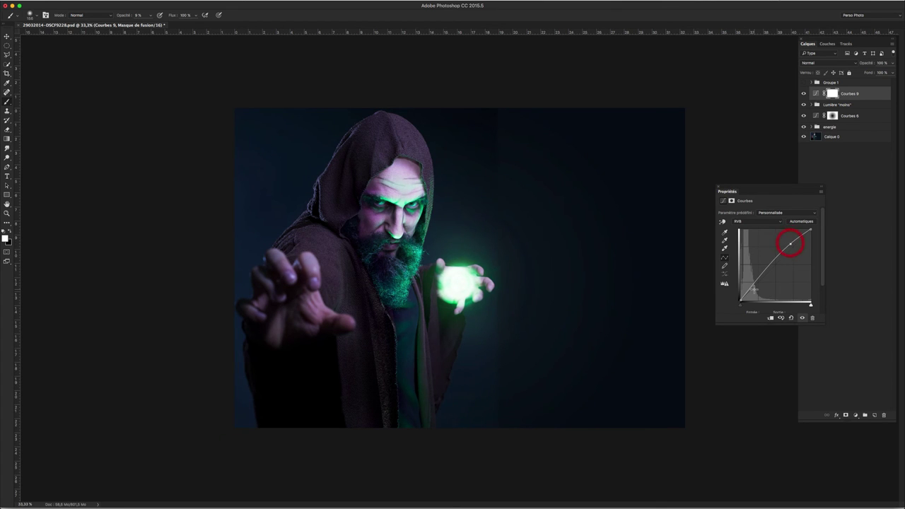
pyautogui.moveTo(754, 285); pyautogui.dragTo(755, 288)
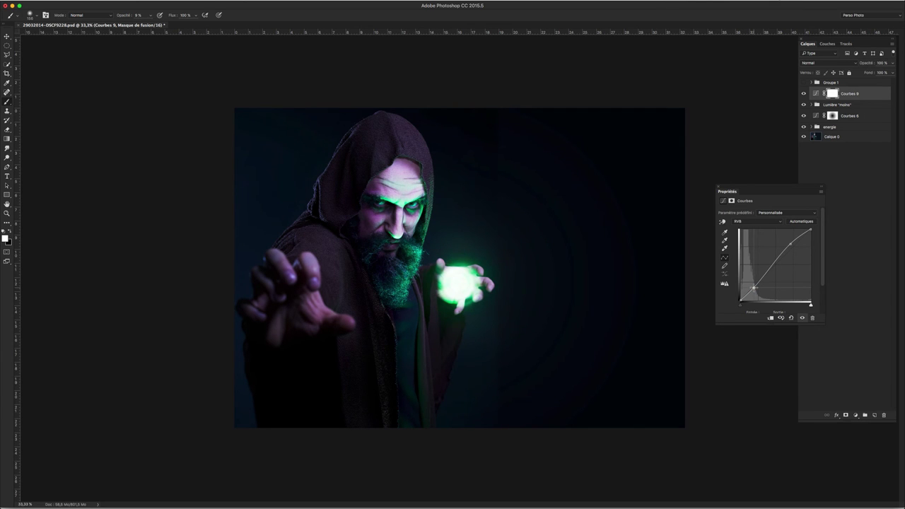
pyautogui.click(804, 94)
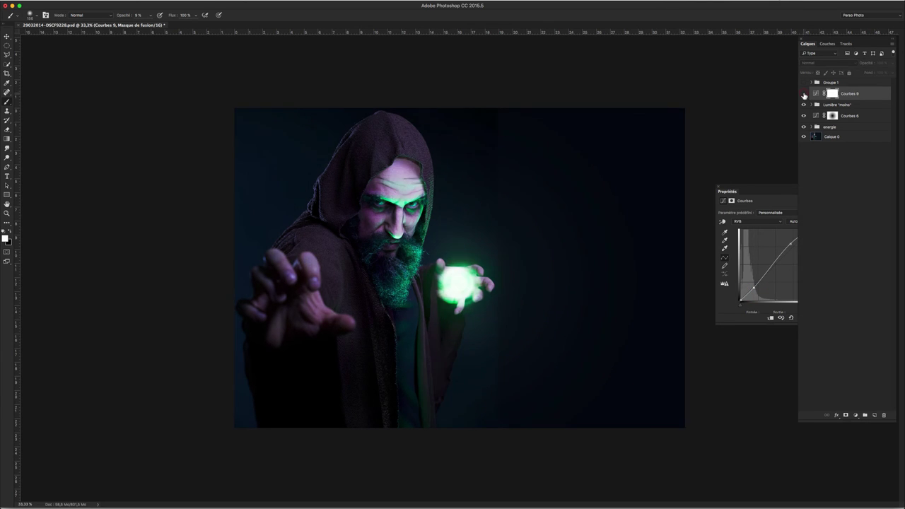
pyautogui.click(804, 94)
pyautogui.click(805, 94)
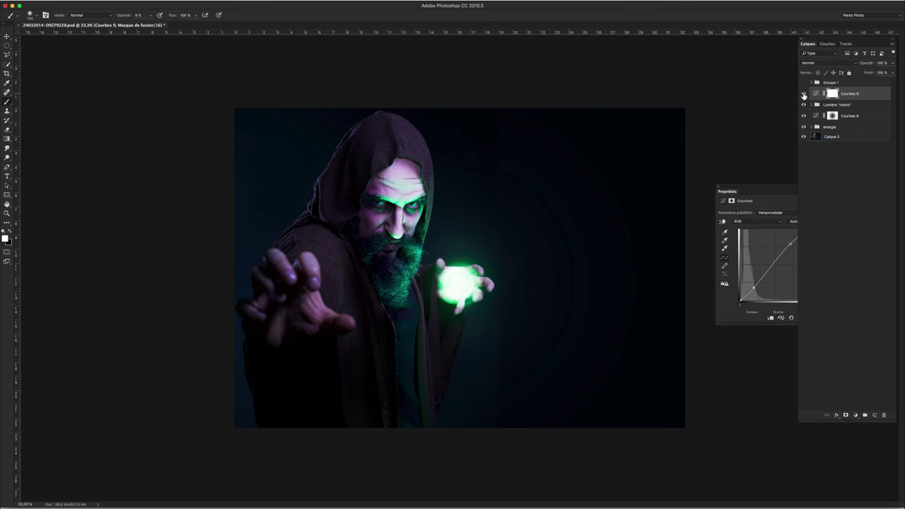
pyautogui.click(855, 416)
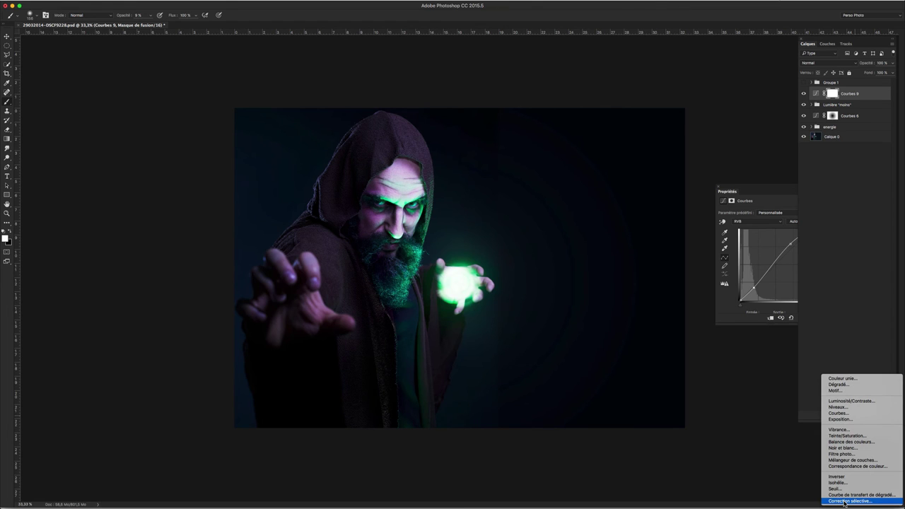
# Add a Selective Color adjustment layer and choose Whites as the colour range
pyautogui.click(855, 416)
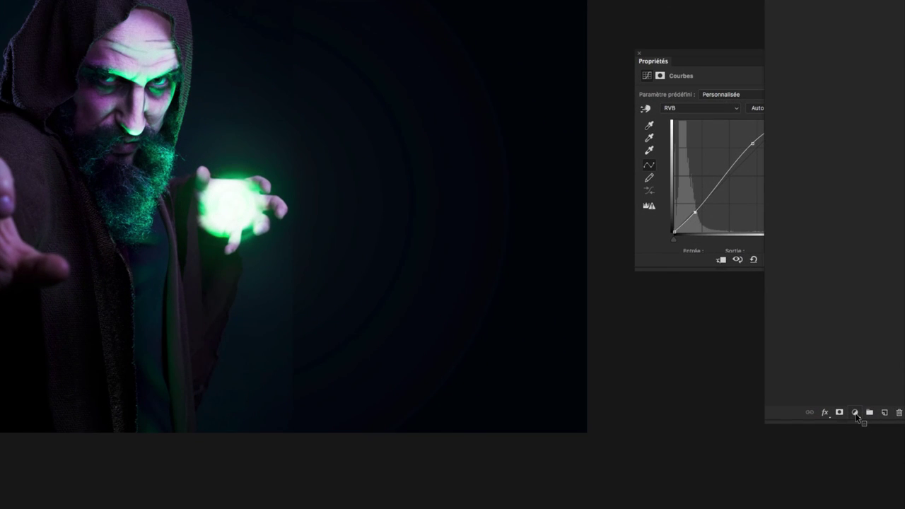
pyautogui.click(855, 416)
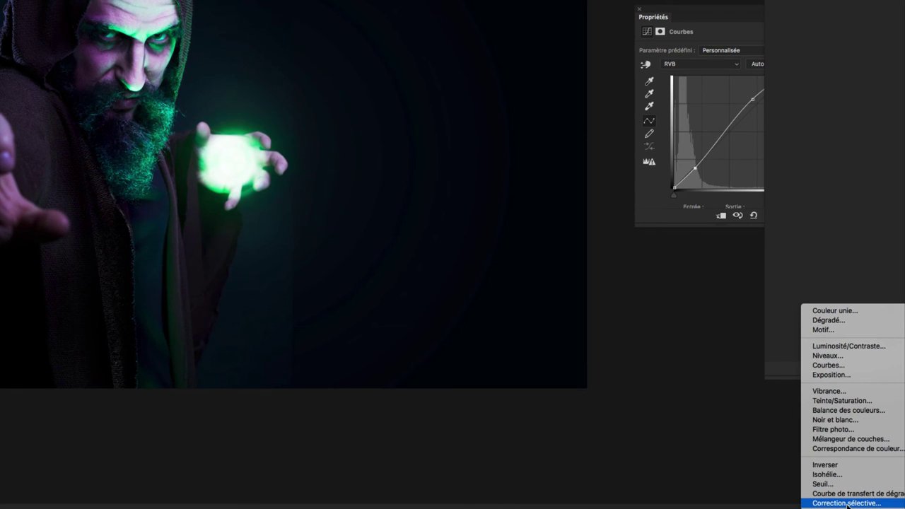
pyautogui.click(848, 503)
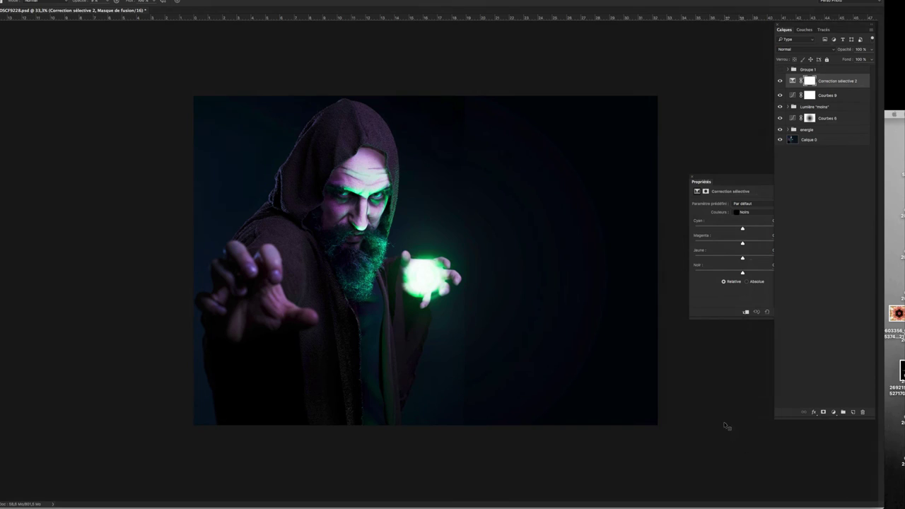
pyautogui.click(760, 193)
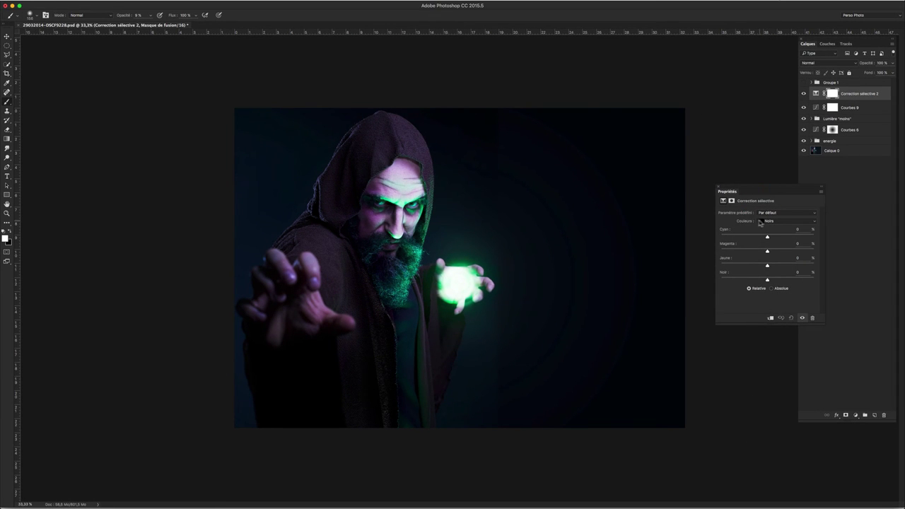
pyautogui.click(771, 221)
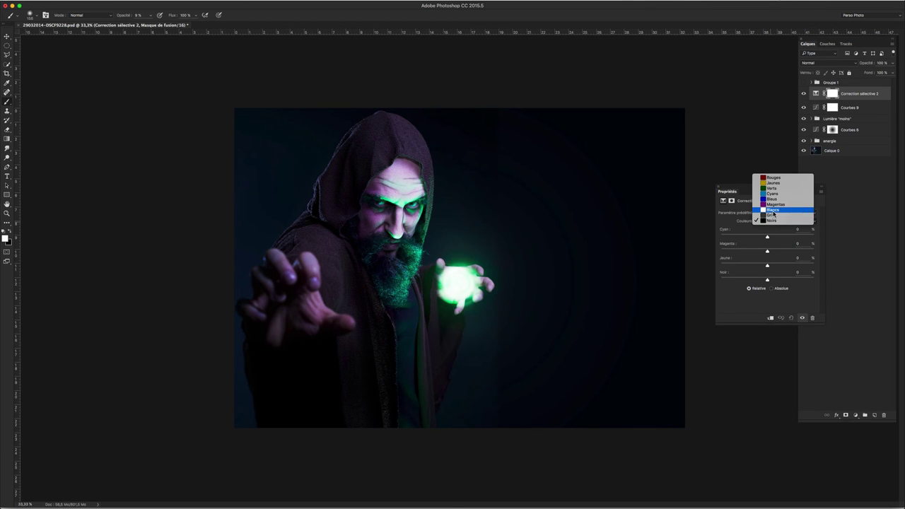
pyautogui.click(773, 212)
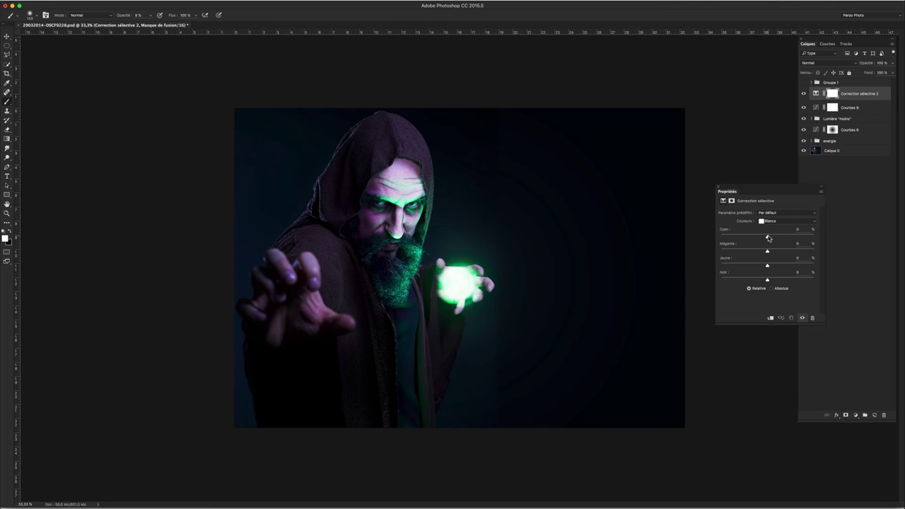
# Set the whites to Cyan +45, Magenta -72, Jaune +55, Noir -14
pyautogui.moveTo(768, 238); pyautogui.dragTo(799, 240)
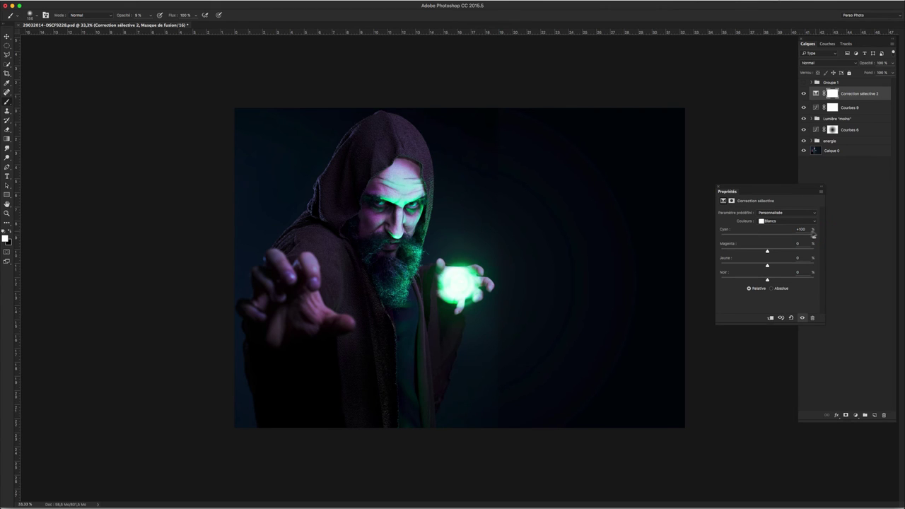
pyautogui.moveTo(809, 238)
pyautogui.mouseDown()
pyautogui.moveTo(726, 236)
pyautogui.moveTo(848, 244)
pyautogui.moveTo(746, 240)
pyautogui.moveTo(799, 240)
pyautogui.mouseUp()
pyautogui.moveTo(769, 252)
pyautogui.mouseDown()
pyautogui.moveTo(716, 248)
pyautogui.moveTo(833, 251)
pyautogui.moveTo(705, 252)
pyautogui.moveTo(799, 259)
pyautogui.moveTo(722, 249)
pyautogui.moveTo(792, 259)
pyautogui.moveTo(734, 258)
pyautogui.mouseUp()
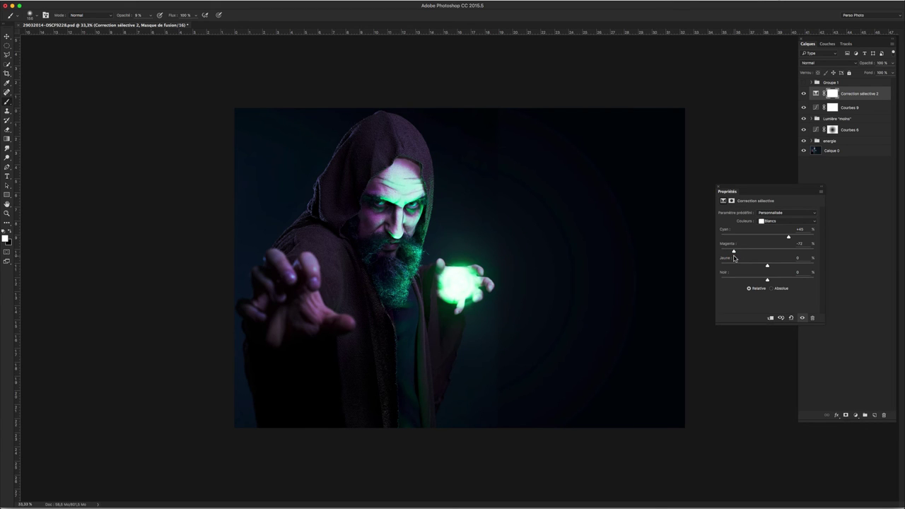
pyautogui.moveTo(767, 265)
pyautogui.mouseDown()
pyautogui.moveTo(755, 266)
pyautogui.moveTo(800, 270)
pyautogui.moveTo(758, 270)
pyautogui.moveTo(798, 271)
pyautogui.moveTo(741, 282)
pyautogui.moveTo(806, 280)
pyautogui.moveTo(717, 275)
pyautogui.moveTo(787, 280)
pyautogui.moveTo(761, 278)
pyautogui.mouseUp()
pyautogui.click(771, 221)
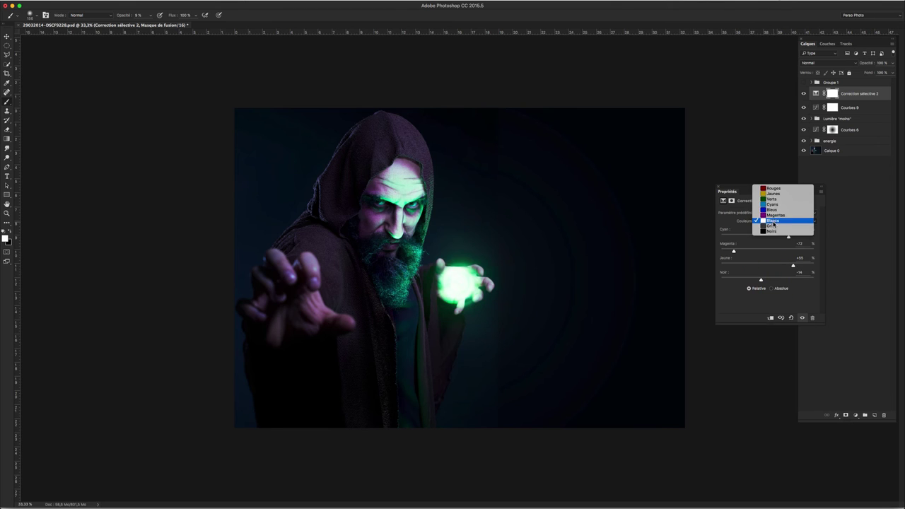
# Nudge Cyan, Magenta and Yellow slightly for the Neutrals (greys) range
pyautogui.click(773, 229)
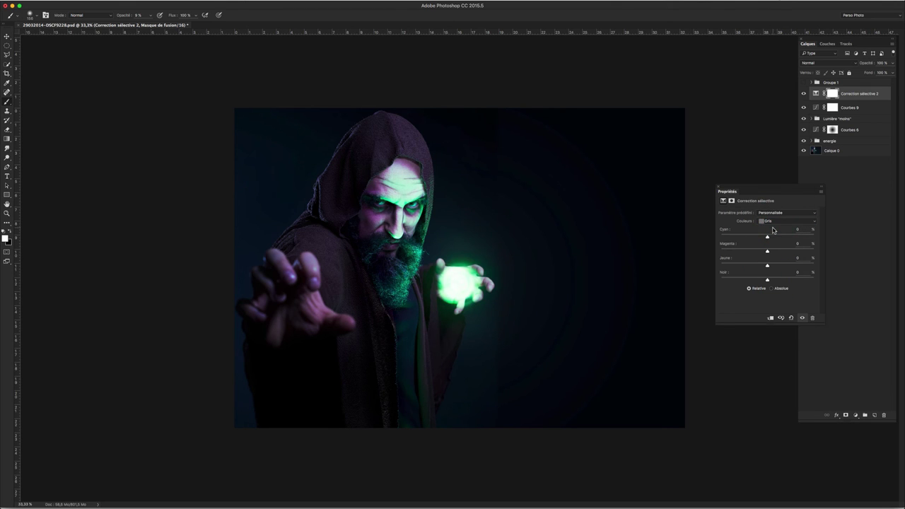
pyautogui.moveTo(768, 236); pyautogui.dragTo(763, 238)
pyautogui.moveTo(768, 252); pyautogui.dragTo(767, 252)
pyautogui.moveTo(769, 252); pyautogui.dragTo(767, 252)
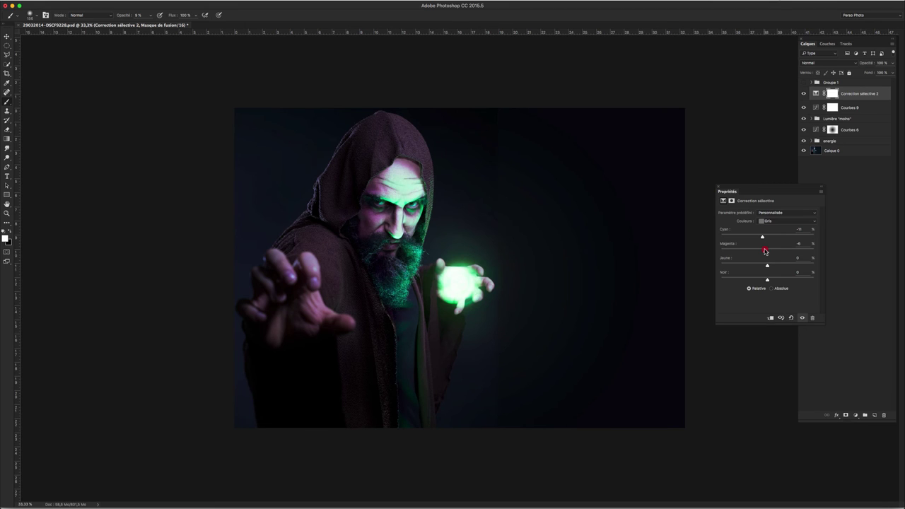
pyautogui.moveTo(765, 251); pyautogui.dragTo(767, 251)
pyautogui.moveTo(768, 267); pyautogui.dragTo(770, 267)
pyautogui.moveTo(770, 267); pyautogui.dragTo(766, 280)
# Set the Blacks to Cyan +3, Magenta +2, Jaune +3, Noir +1, and compare
pyautogui.click(768, 221)
pyautogui.click(769, 228)
pyautogui.moveTo(769, 237); pyautogui.dragTo(767, 238)
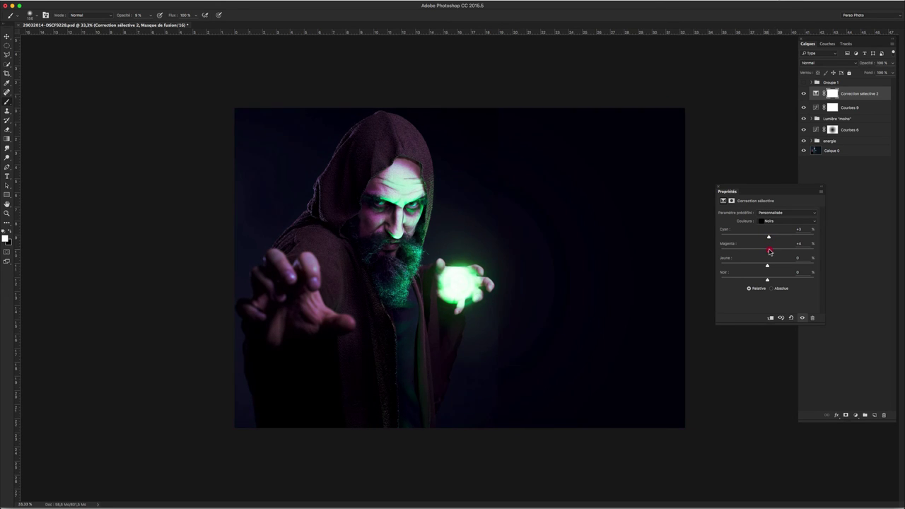
pyautogui.moveTo(770, 251); pyautogui.dragTo(768, 251)
pyautogui.moveTo(769, 266); pyautogui.dragTo(769, 266)
pyautogui.moveTo(768, 280); pyautogui.dragTo(766, 281)
pyautogui.click(803, 93)
pyautogui.click(803, 94)
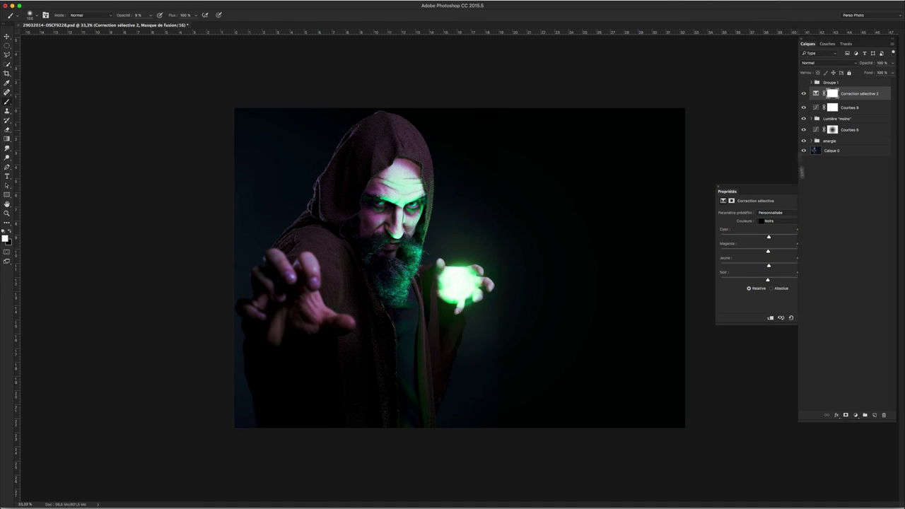
pyautogui.click(855, 415)
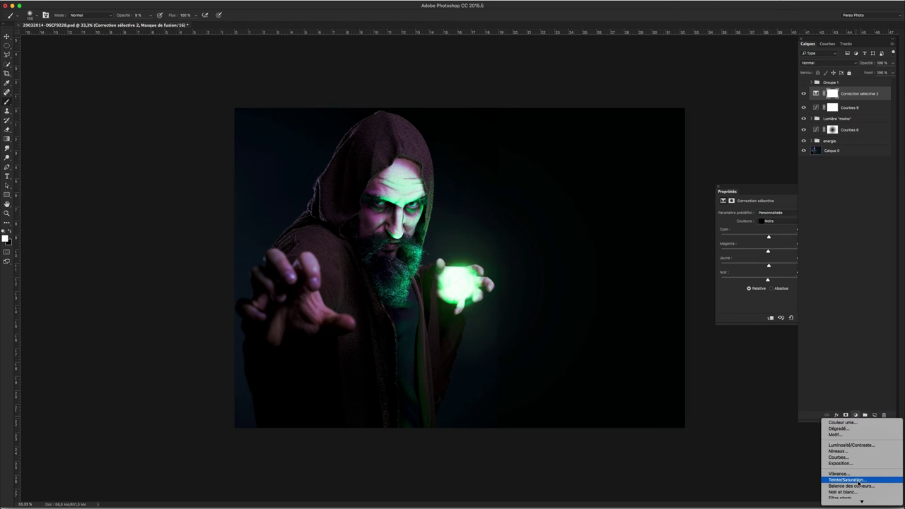
# Add a Teinte/Saturation 5 layer with a slight -11 hue shift and compare
pyautogui.click(859, 482)
pyautogui.moveTo(746, 189); pyautogui.dragTo(706, 169)
pyautogui.moveTo(728, 221)
pyautogui.mouseDown()
pyautogui.moveTo(714, 222)
pyautogui.moveTo(730, 221)
pyautogui.mouseUp()
pyautogui.click(803, 94)
pyautogui.click(803, 94)
pyautogui.click(803, 95)
pyautogui.click(803, 94)
# Change the Teinte/Saturation 5 hue to +15 and compare before and after
pyautogui.click(804, 95)
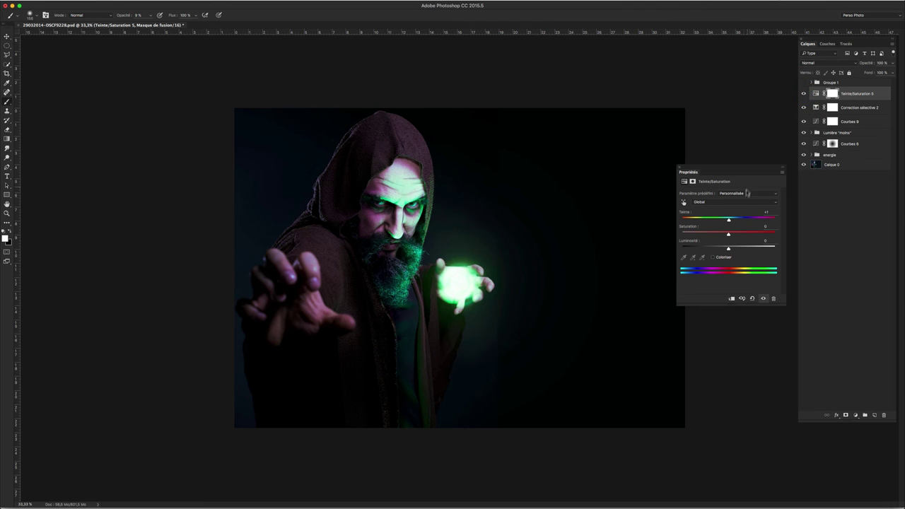
pyautogui.moveTo(731, 222)
pyautogui.mouseDown()
pyautogui.moveTo(739, 221)
pyautogui.moveTo(715, 221)
pyautogui.moveTo(758, 226)
pyautogui.moveTo(742, 226)
pyautogui.mouseUp()
pyautogui.moveTo(742, 226); pyautogui.dragTo(735, 225)
pyautogui.click(803, 94)
pyautogui.click(803, 93)
pyautogui.click(804, 94)
pyautogui.click(804, 94)
pyautogui.click(803, 94)
pyautogui.click(803, 94)
pyautogui.click(803, 94)
# Add a Teinte/Saturation 6 layer with saturation lowered to -74
pyautogui.click(854, 421)
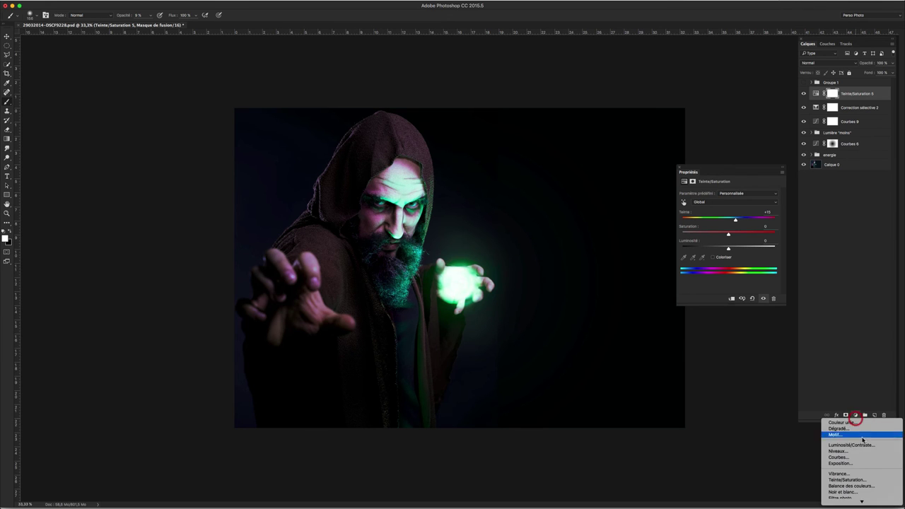
pyautogui.click(861, 479)
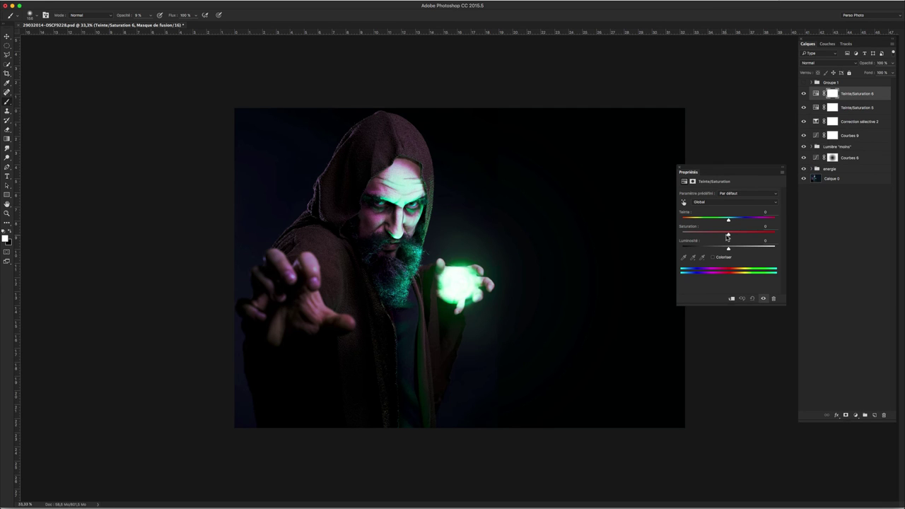
pyautogui.moveTo(725, 236); pyautogui.dragTo(705, 234)
# Mask the desaturation with an inverted gradient from the orb outward, then compare
pyautogui.press('g')
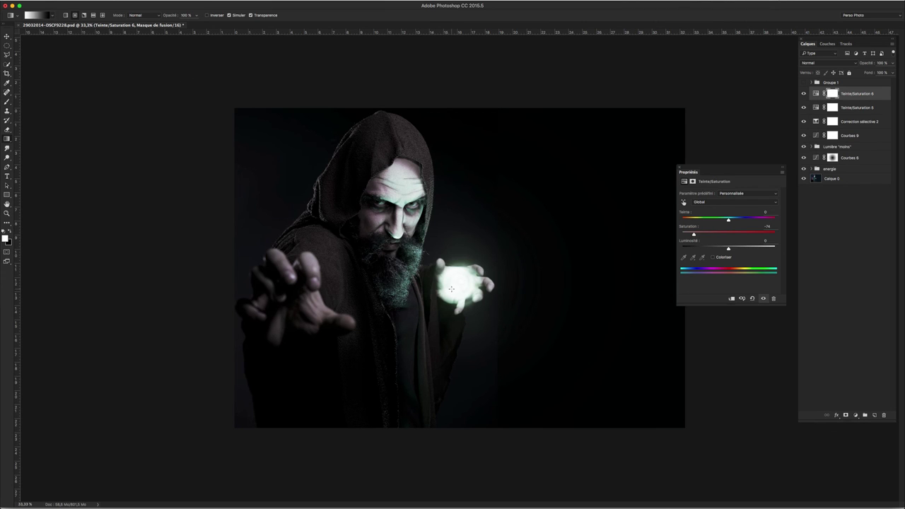
pyautogui.moveTo(439, 288); pyautogui.dragTo(121, 317)
pyautogui.click(210, 16)
pyautogui.moveTo(454, 284); pyautogui.dragTo(144, 265)
pyautogui.moveTo(421, 286); pyautogui.dragTo(192, 281)
pyautogui.click(804, 93)
pyautogui.click(804, 94)
pyautogui.click(803, 93)
# Select the Groupe 1 layer group, then the Teinte/Saturation 6 mask
pyautogui.rightClick(713, 1)
pyautogui.click(721, 4)
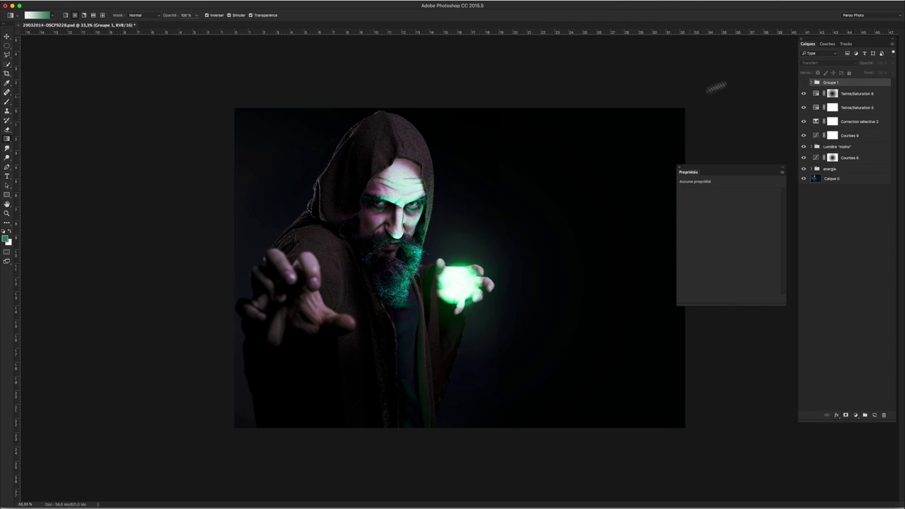
pyautogui.click(844, 93)
# Add Courbes 10 with a raised midtone point and invert its mask to black
pyautogui.click(856, 415)
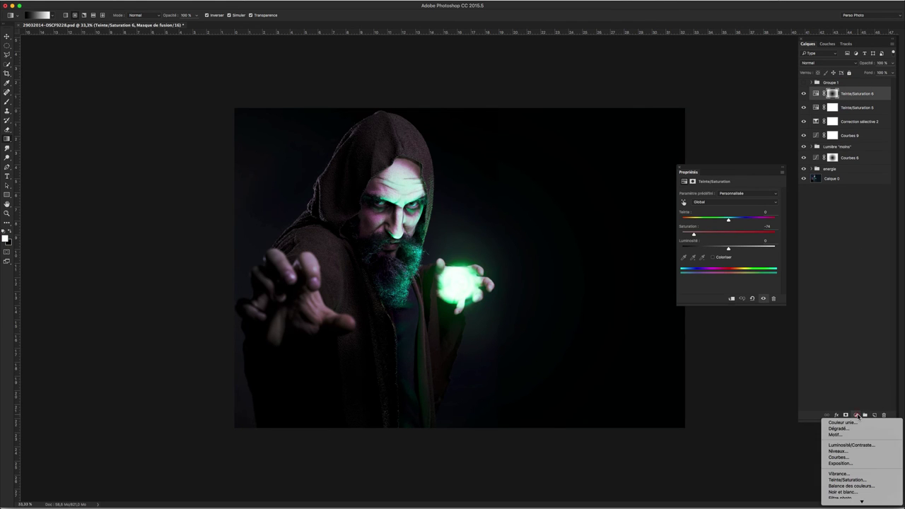
pyautogui.click(848, 460)
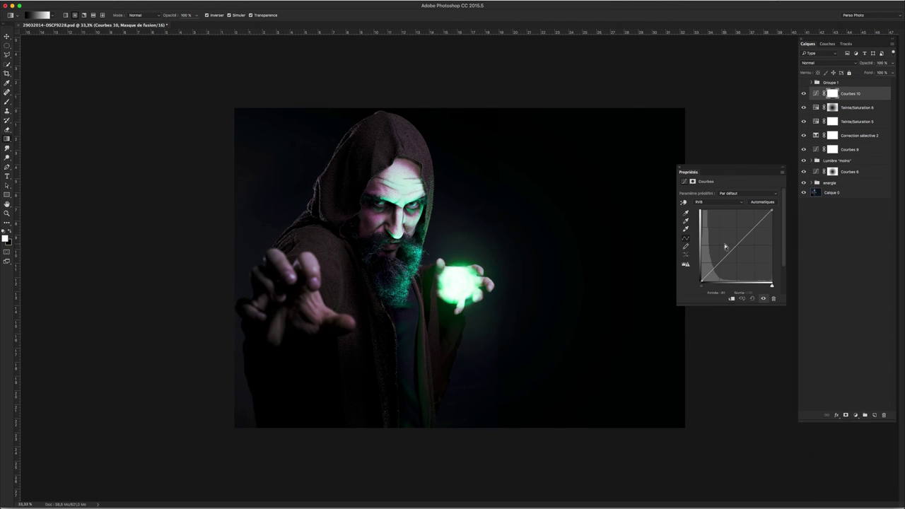
pyautogui.moveTo(739, 243); pyautogui.dragTo(736, 233)
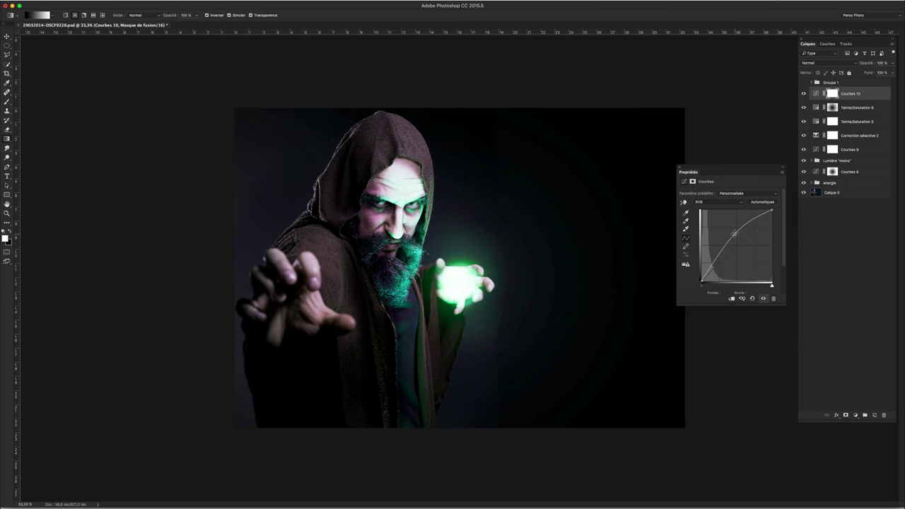
pyautogui.hotkey('ctrl', 'i')
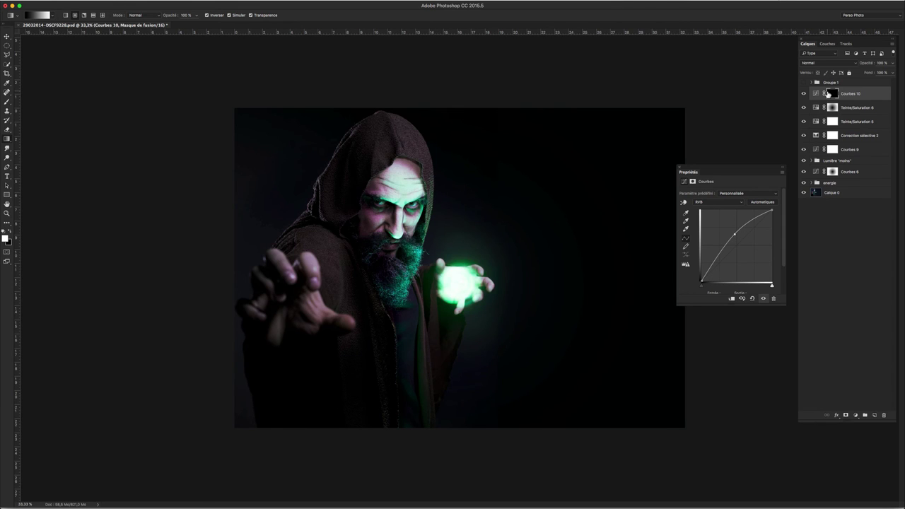
# Brush the Courbes 10 brightening onto the face, beard and forehead, then compare
pyautogui.press('b')
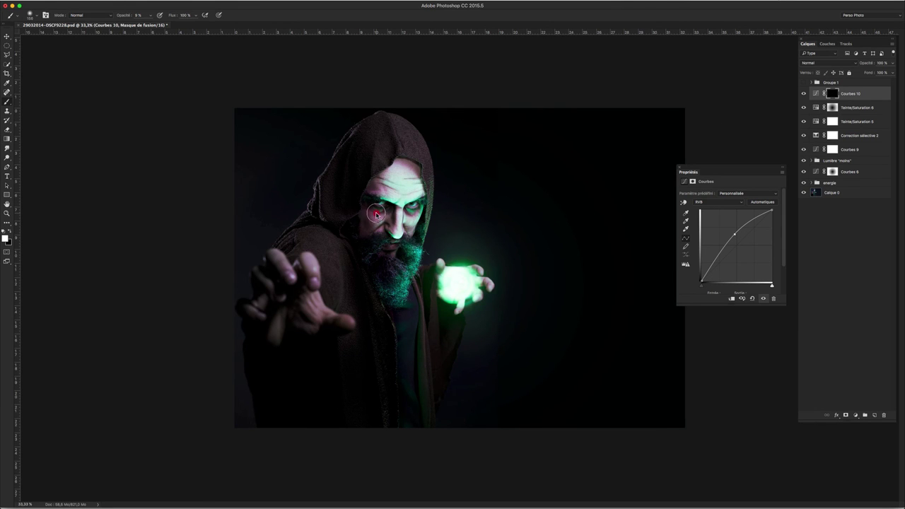
pyautogui.moveTo(377, 204)
pyautogui.mouseDown()
pyautogui.moveTo(378, 187)
pyautogui.moveTo(375, 227)
pyautogui.moveTo(389, 193)
pyautogui.moveTo(428, 198)
pyautogui.moveTo(367, 192)
pyautogui.moveTo(363, 222)
pyautogui.moveTo(369, 212)
pyautogui.moveTo(347, 227)
pyautogui.moveTo(358, 259)
pyautogui.moveTo(354, 209)
pyautogui.moveTo(364, 188)
pyautogui.moveTo(364, 202)
pyautogui.mouseUp()
pyautogui.moveTo(378, 271)
pyautogui.mouseDown()
pyautogui.moveTo(359, 259)
pyautogui.moveTo(370, 233)
pyautogui.mouseUp()
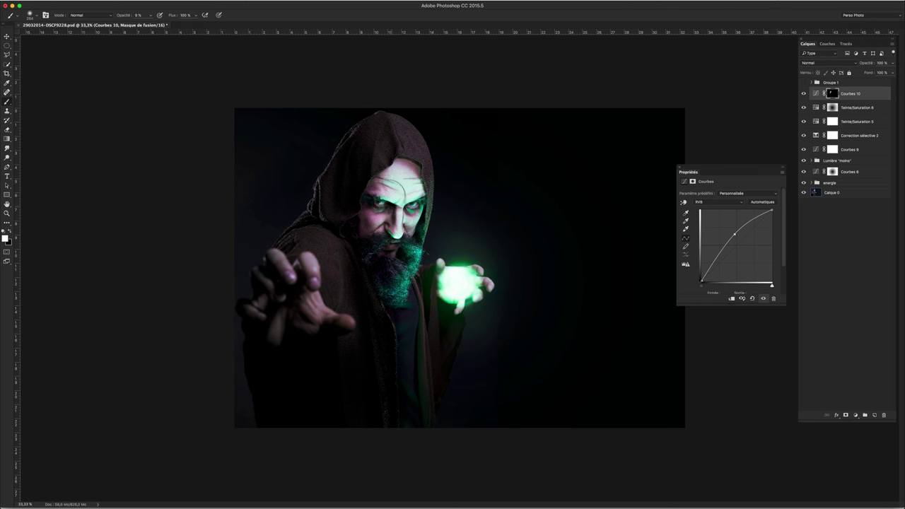
pyautogui.keyDown('alt'); pyautogui.click(404, 188); pyautogui.keyUp('alt')
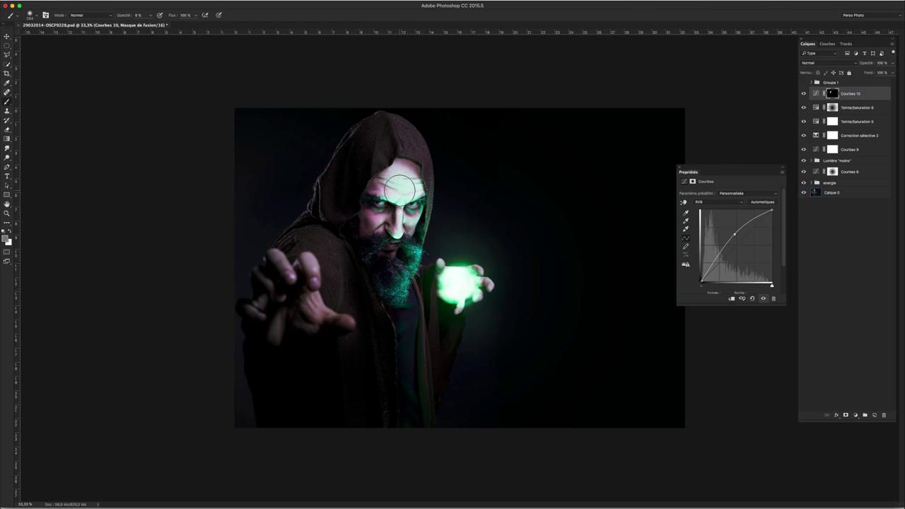
pyautogui.moveTo(400, 185)
pyautogui.mouseDown()
pyautogui.moveTo(418, 177)
pyautogui.moveTo(407, 192)
pyautogui.mouseUp()
pyautogui.moveTo(405, 189); pyautogui.dragTo(396, 185)
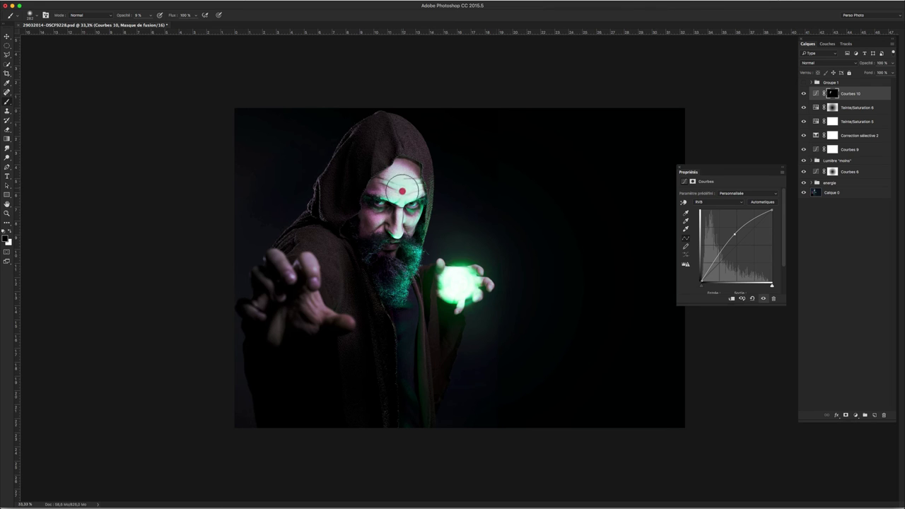
pyautogui.click(803, 95)
pyautogui.click(804, 95)
pyautogui.click(803, 95)
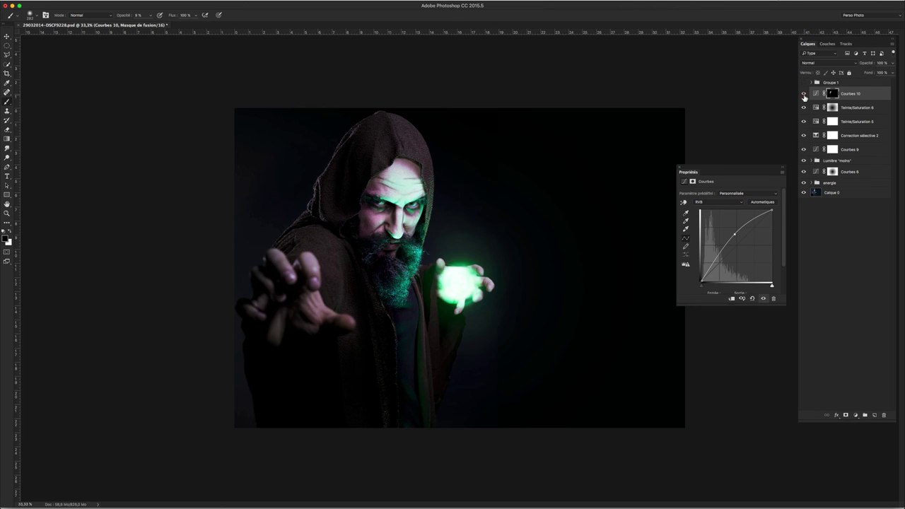
# Hide every adjustment layer and group above Calque 0 and zoom in on the lower robe
pyautogui.click(803, 95)
pyautogui.click(804, 95)
pyautogui.click(804, 95)
pyautogui.moveTo(804, 149); pyautogui.dragTo(803, 182)
pyautogui.moveTo(803, 139); pyautogui.dragTo(803, 82)
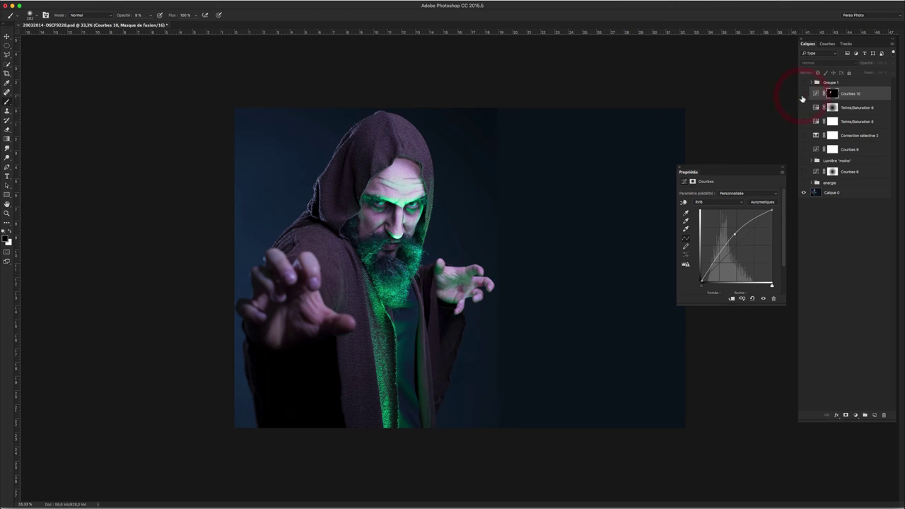
pyautogui.press('z')
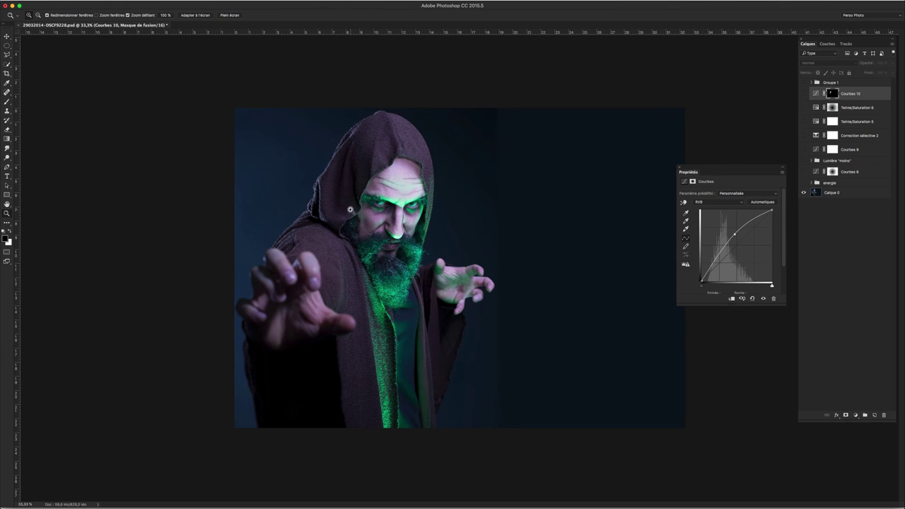
pyautogui.click(360, 413)
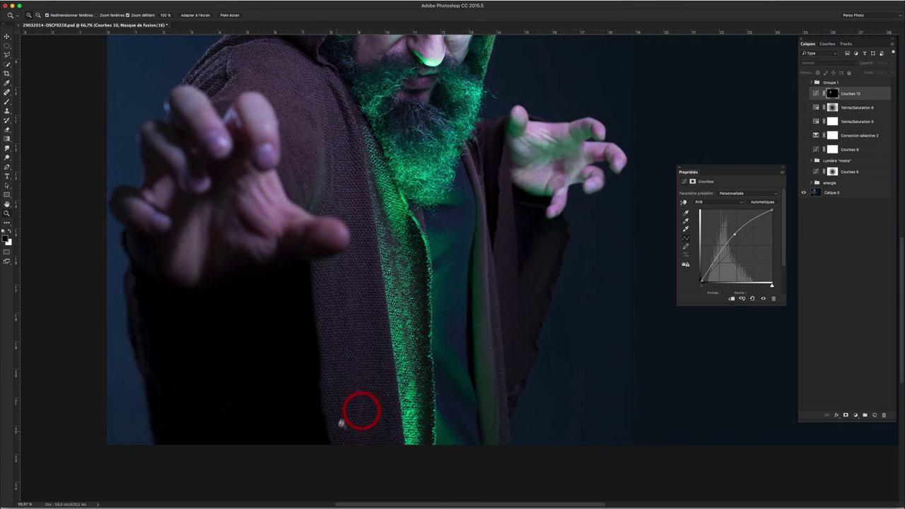
# Zoom to 200% and spot-heal the stray robe thread on Calque 0
pyautogui.doubleClick(360, 401)
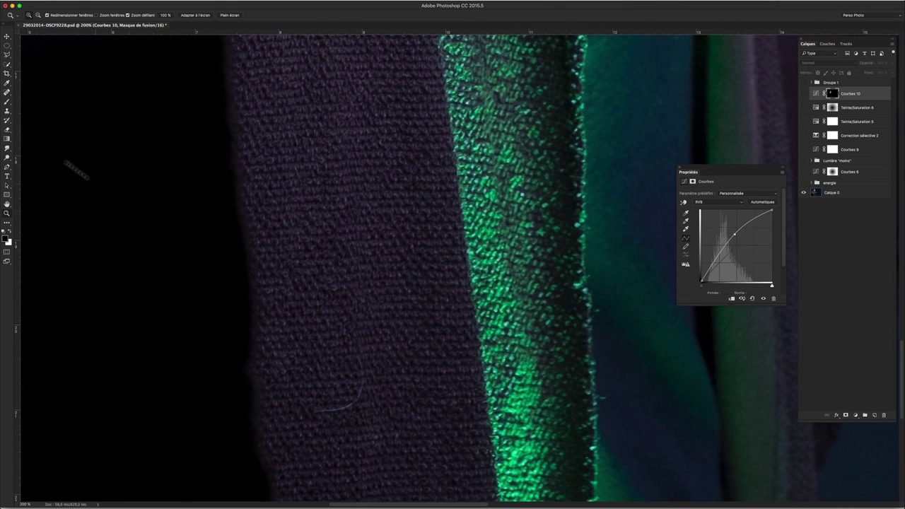
pyautogui.click(6, 93)
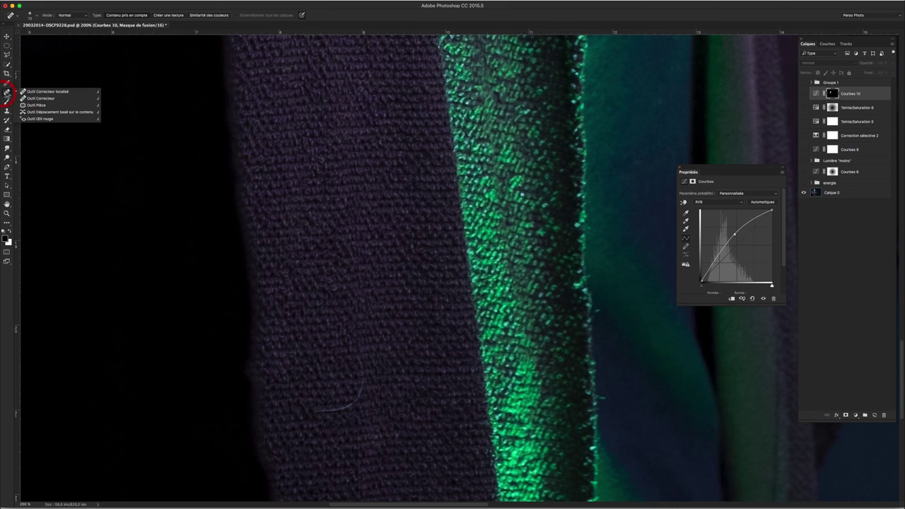
pyautogui.click(35, 92)
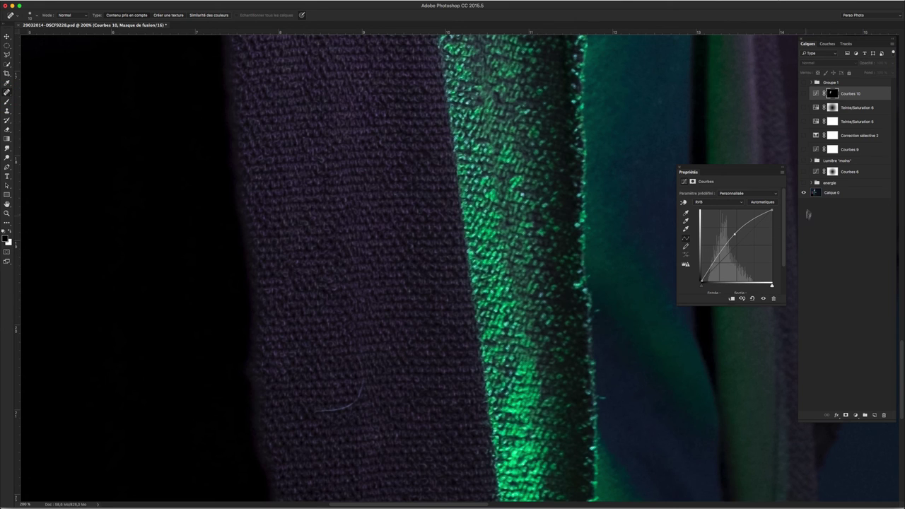
pyautogui.click(831, 192)
pyautogui.moveTo(319, 411); pyautogui.dragTo(320, 411)
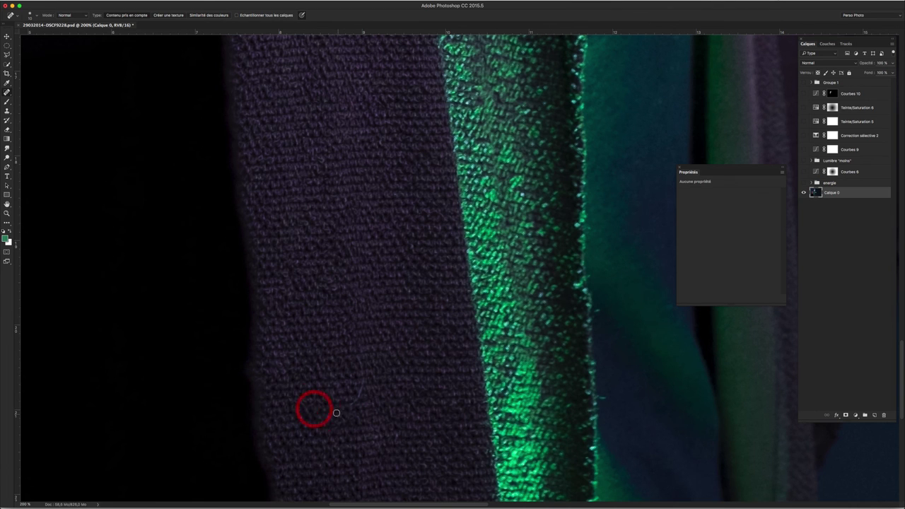
pyautogui.moveTo(360, 356); pyautogui.dragTo(359, 386)
# Pan over the shoulder, hood and face to check the fabric, then zoom out to 100%
pyautogui.scroll(-5, 360, 386)
pyautogui.scroll(5, 417, 237)
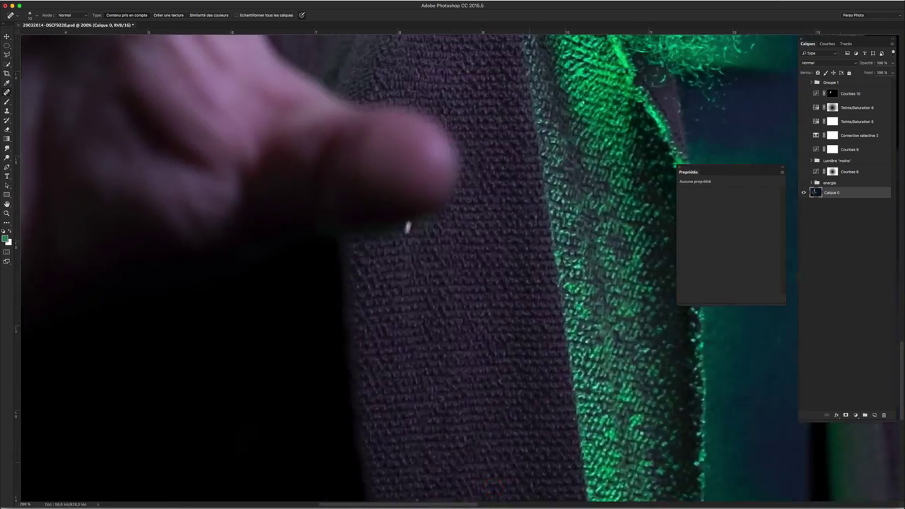
pyautogui.scroll(5, 404, 222)
pyautogui.scroll(5, 404, 289)
pyautogui.scroll(5, 340, 337)
pyautogui.scroll(-3, 430, 276)
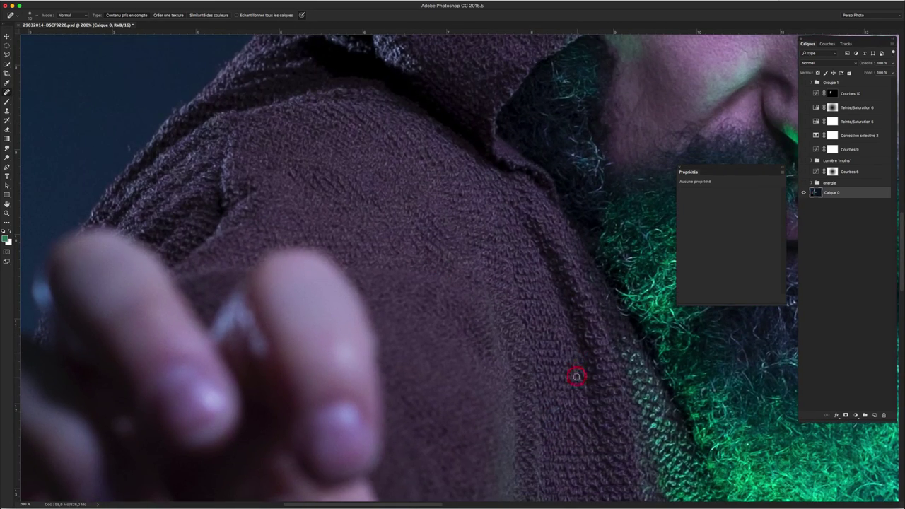
pyautogui.moveTo(213, 273); pyautogui.dragTo(364, 347)
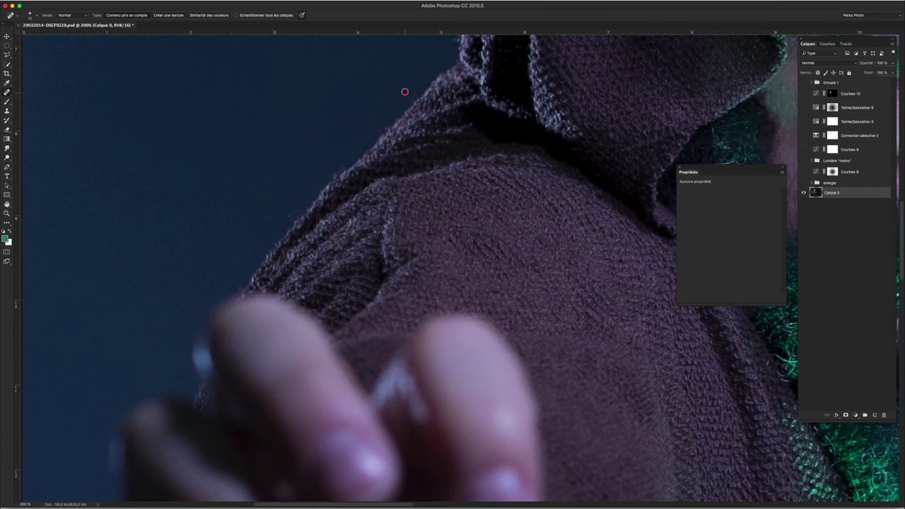
pyautogui.moveTo(404, 89); pyautogui.dragTo(340, 326)
pyautogui.scroll(5, 336, 316)
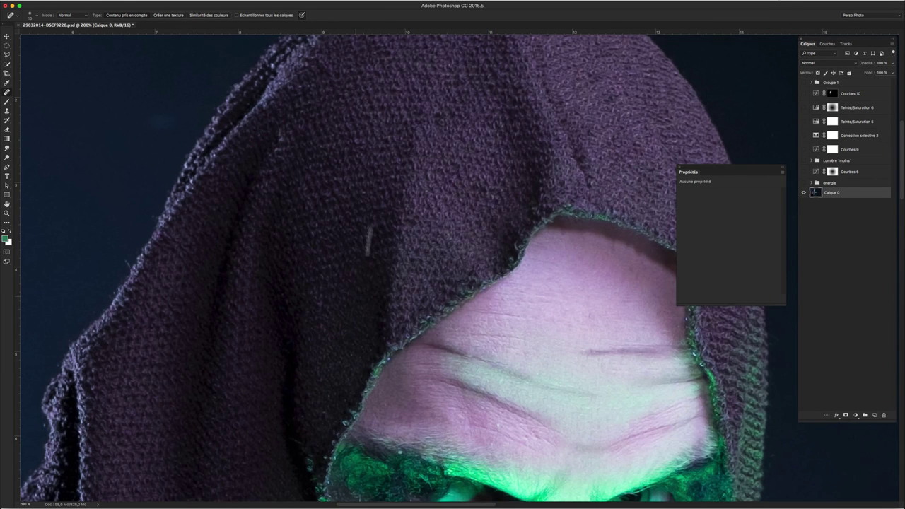
pyautogui.scroll(-10, 368, 213)
pyautogui.scroll(-5, 283, 198)
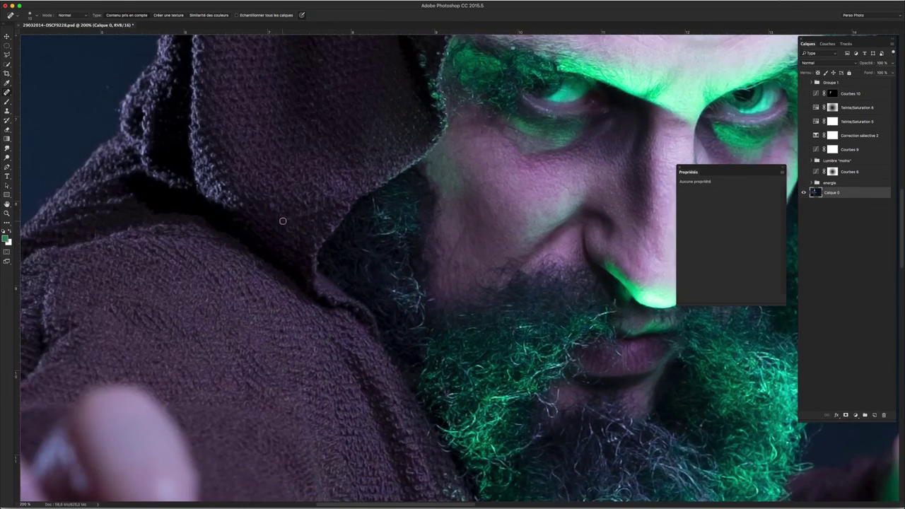
pyautogui.press('z')
pyautogui.keyDown('alt'); pyautogui.click(315, 211); pyautogui.keyUp('alt')
pyautogui.scroll(5, 319, 226)
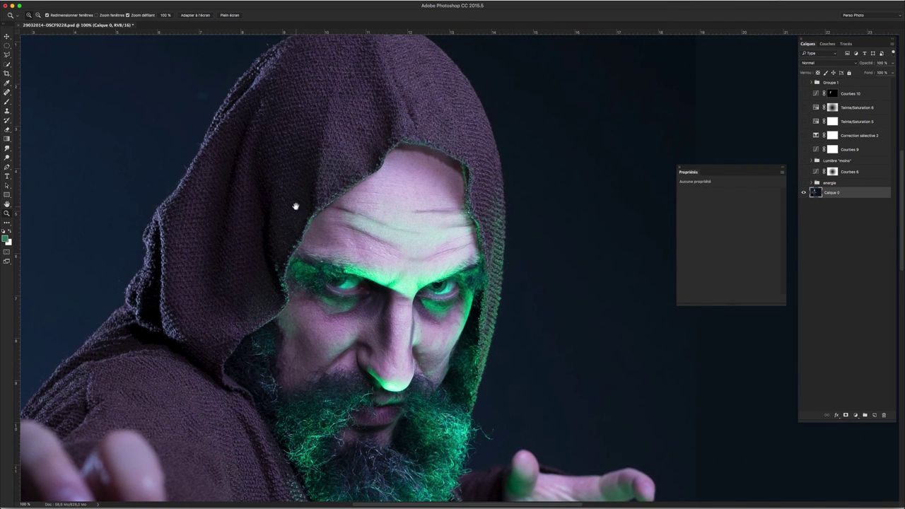
# Scroll around the zoomed portrait to inspect the healed robe and hood
pyautogui.scroll(-2, 356, 160)
pyautogui.hscroll(-2, 356, 160)
pyautogui.scroll(-4, 326, 148)
pyautogui.scroll(-3, 326, 149)
pyautogui.scroll(-3, 358, 263)
pyautogui.scroll(-3, 349, 101)
pyautogui.scroll(-2, 353, 146)
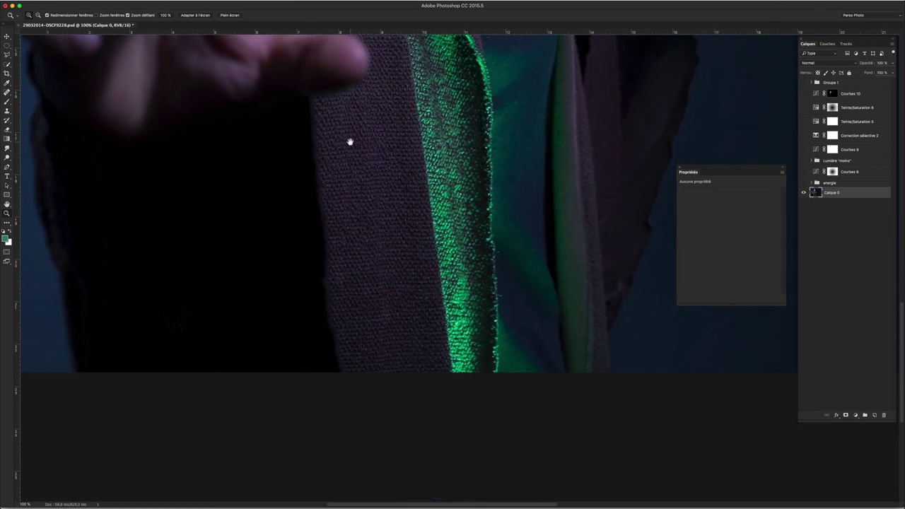
pyautogui.scroll(3, 282, 198)
pyautogui.hscroll(3, 283, 198)
pyautogui.scroll(2, 310, 158)
pyautogui.hscroll(2, 309, 158)
pyautogui.hscroll(1, 313, 163)
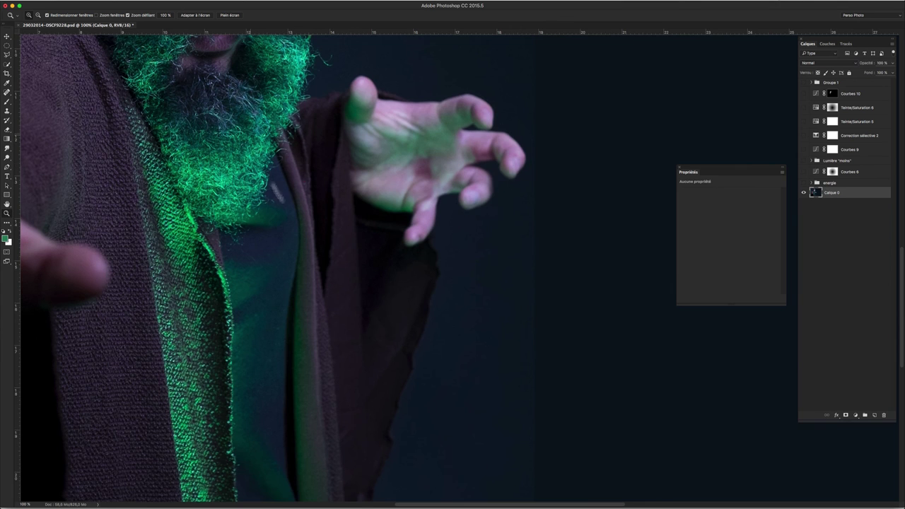
pyautogui.scroll(4, 297, 174)
pyautogui.hscroll(-4, 297, 174)
pyautogui.scroll(4, 302, 303)
# Pan across the hood, hand, beard and robe, then show Courbes 10 and the other grading layers
pyautogui.moveTo(257, 168); pyautogui.dragTo(247, 265)
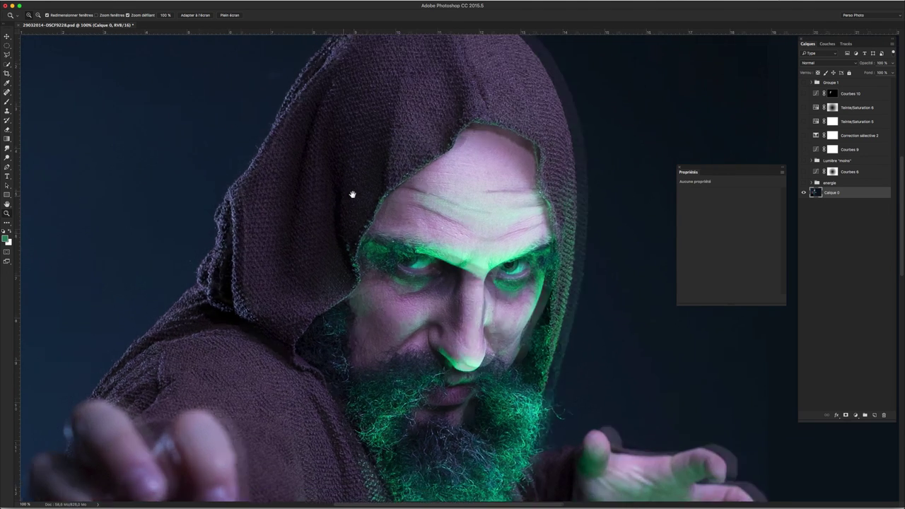
pyautogui.moveTo(247, 266); pyautogui.dragTo(444, 170)
pyautogui.moveTo(406, 312)
pyautogui.mouseDown()
pyautogui.moveTo(339, 217)
pyautogui.moveTo(236, 172)
pyautogui.moveTo(253, 192)
pyautogui.moveTo(308, 170)
pyautogui.mouseUp()
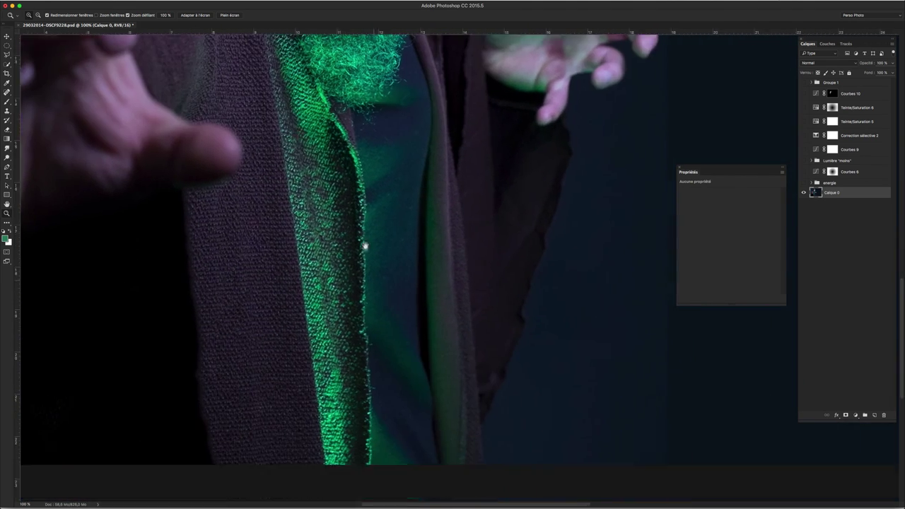
pyautogui.moveTo(366, 242)
pyautogui.mouseDown()
pyautogui.moveTo(380, 380)
pyautogui.moveTo(409, 463)
pyautogui.mouseUp()
pyautogui.moveTo(387, 348)
pyautogui.mouseDown()
pyautogui.moveTo(436, 370)
pyautogui.moveTo(449, 391)
pyautogui.mouseUp()
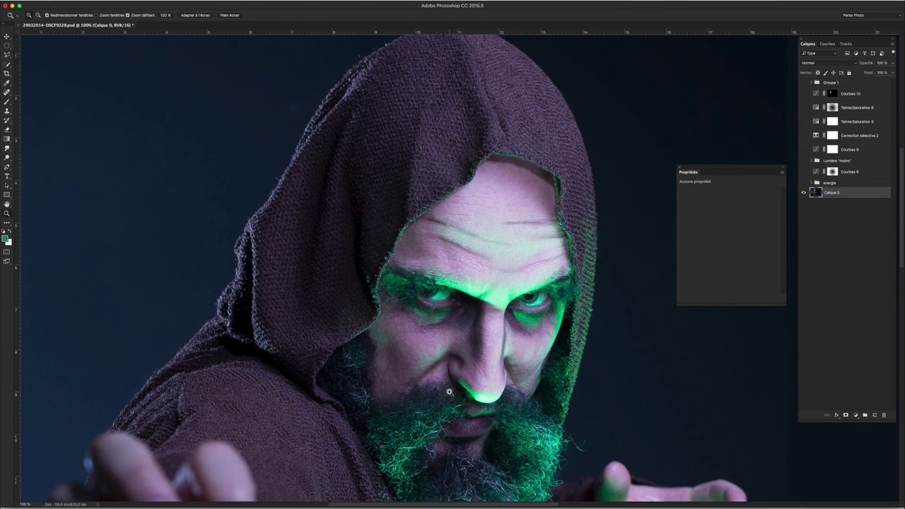
pyautogui.moveTo(457, 244)
pyautogui.mouseDown()
pyautogui.moveTo(357, 234)
pyautogui.moveTo(547, 160)
pyautogui.mouseUp()
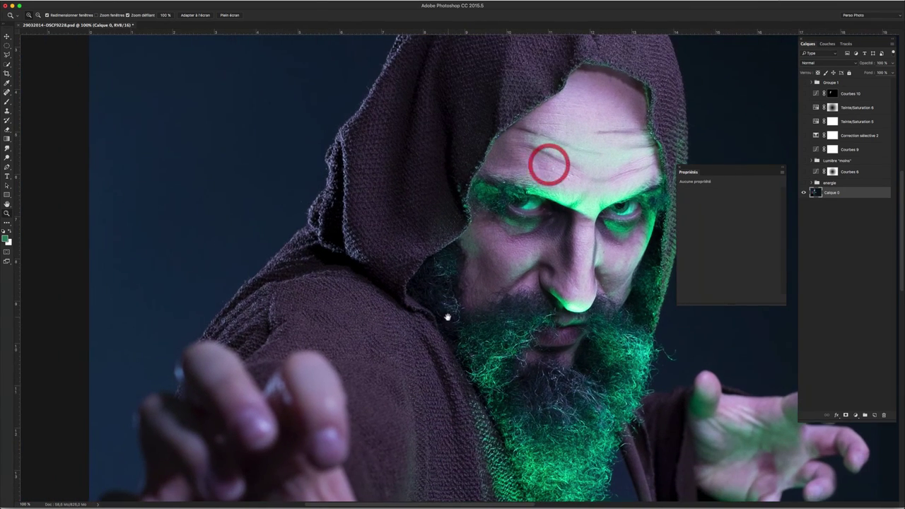
pyautogui.moveTo(449, 318); pyautogui.dragTo(444, 181)
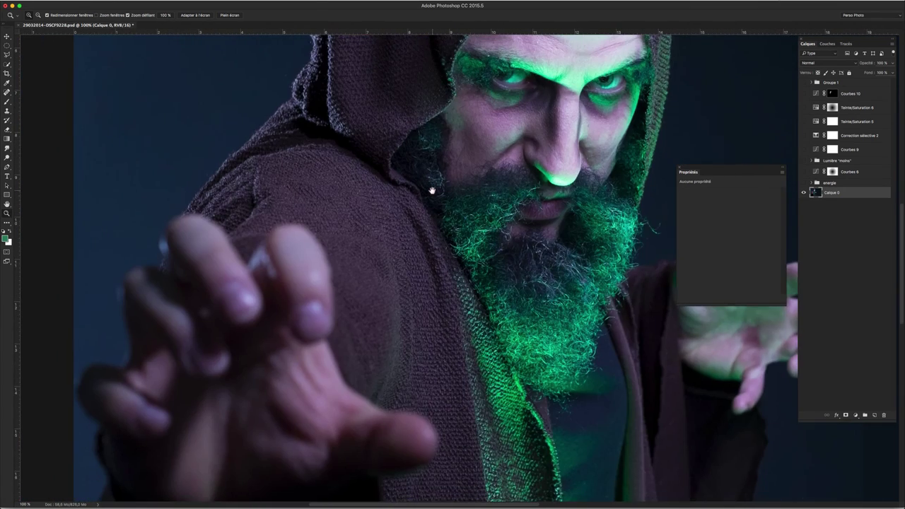
pyautogui.moveTo(474, 291); pyautogui.dragTo(384, 162)
pyautogui.moveTo(414, 238); pyautogui.dragTo(379, 178)
pyautogui.moveTo(358, 314)
pyautogui.mouseDown()
pyautogui.moveTo(437, 222)
pyautogui.moveTo(262, 247)
pyautogui.mouseUp()
pyautogui.moveTo(367, 300); pyautogui.dragTo(388, 369)
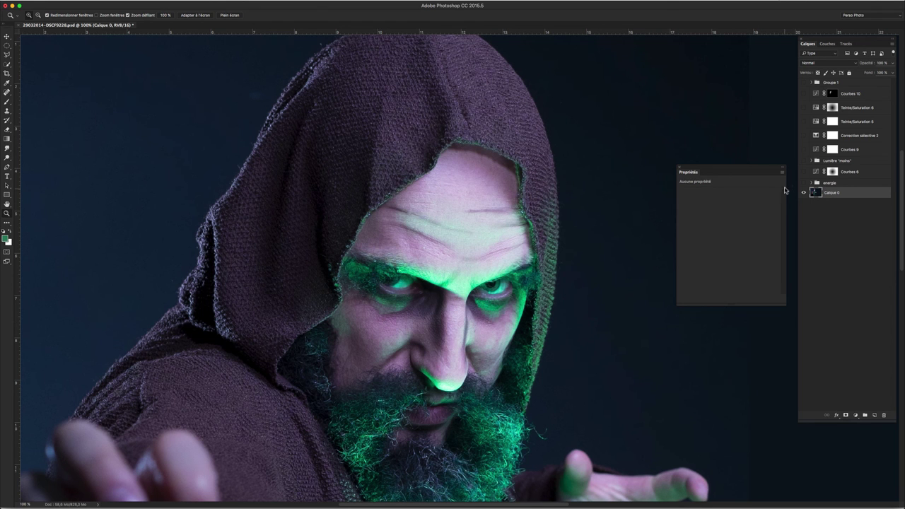
pyautogui.click(802, 94)
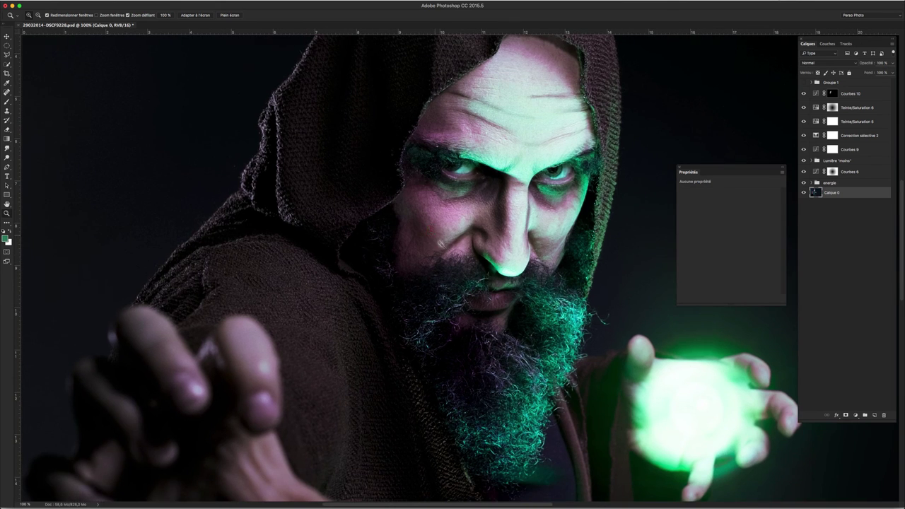
# Duplicate Calque 0 as Calque 0 copie 4 and apply a Passe-haut (High Pass) filter to it
pyautogui.keyDown('alt'); pyautogui.click(440, 243); pyautogui.keyUp('alt')
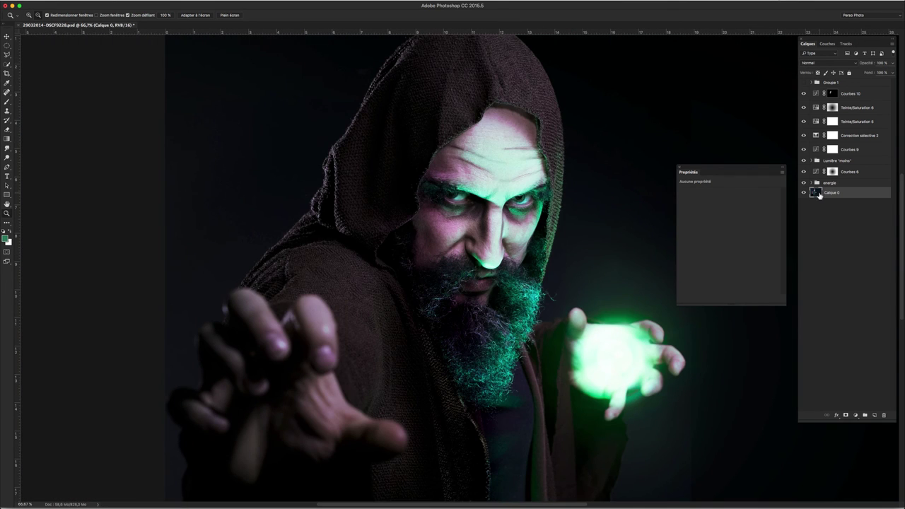
pyautogui.moveTo(818, 194); pyautogui.dragTo(815, 190)
pyautogui.click(203, 2)
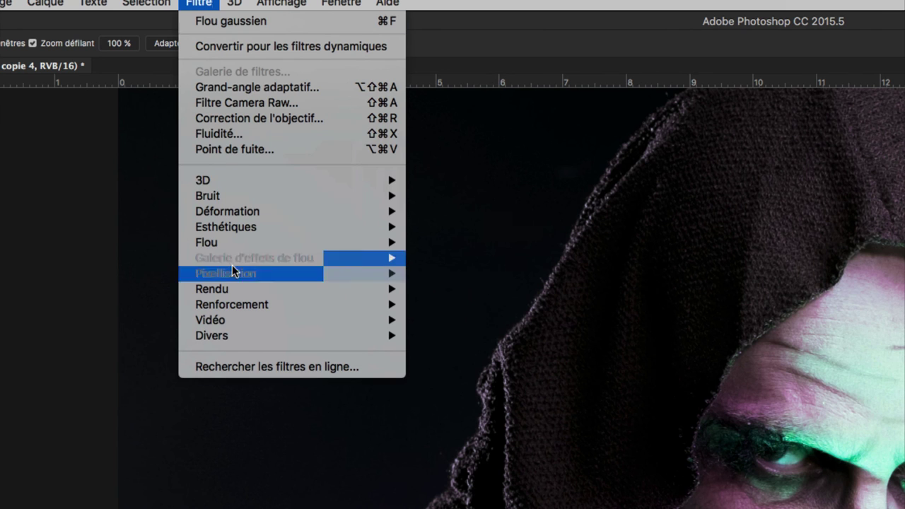
pyautogui.moveTo(212, 335)
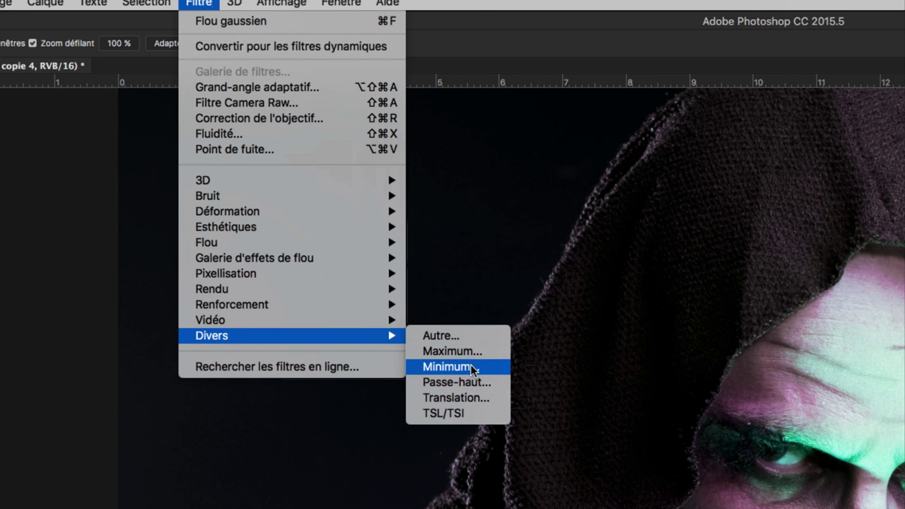
pyautogui.click(469, 383)
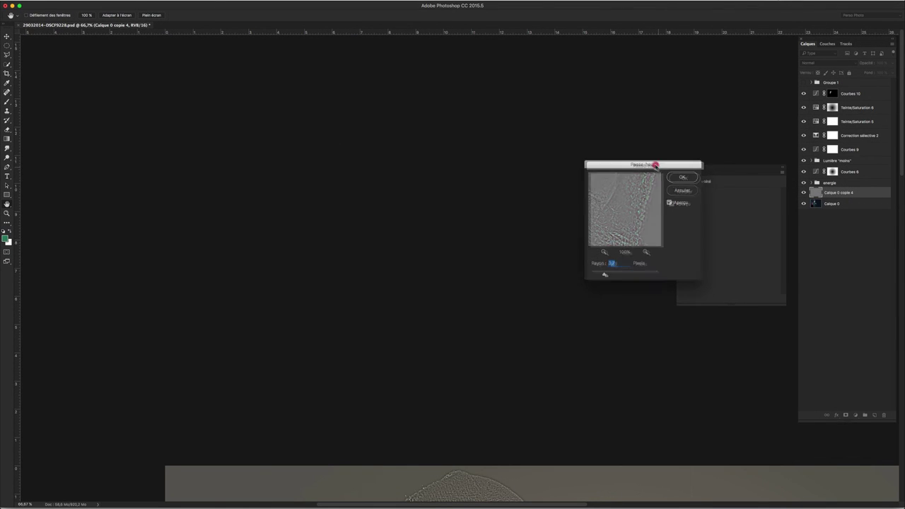
pyautogui.moveTo(665, 168); pyautogui.dragTo(535, 250)
pyautogui.moveTo(605, 422); pyautogui.dragTo(545, 96)
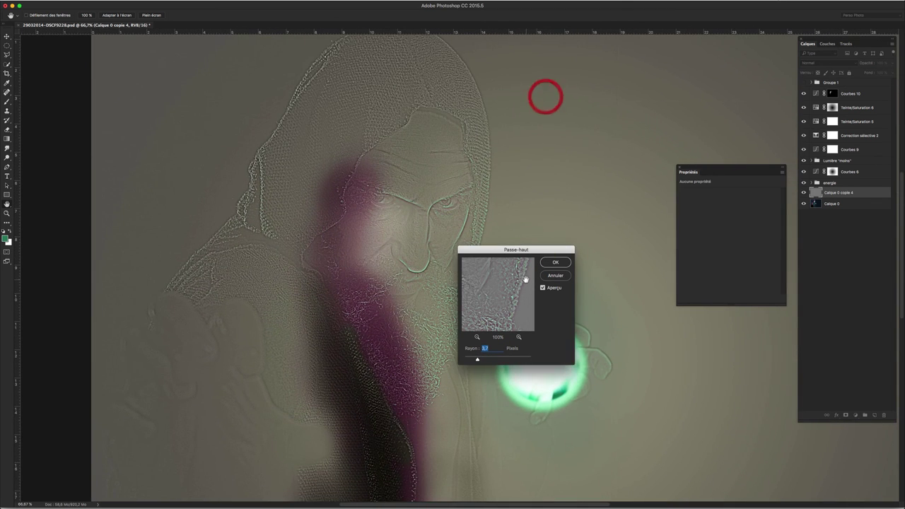
pyautogui.moveTo(504, 249); pyautogui.dragTo(612, 166)
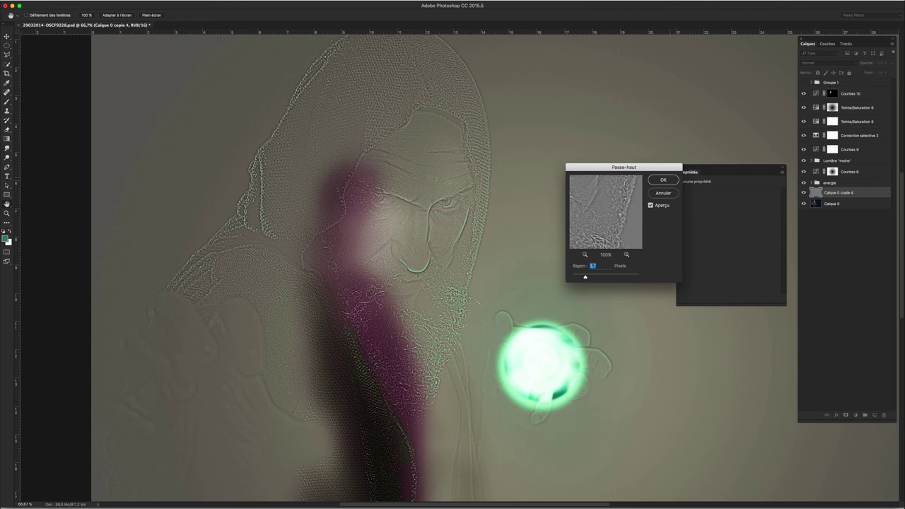
pyautogui.press('Return')
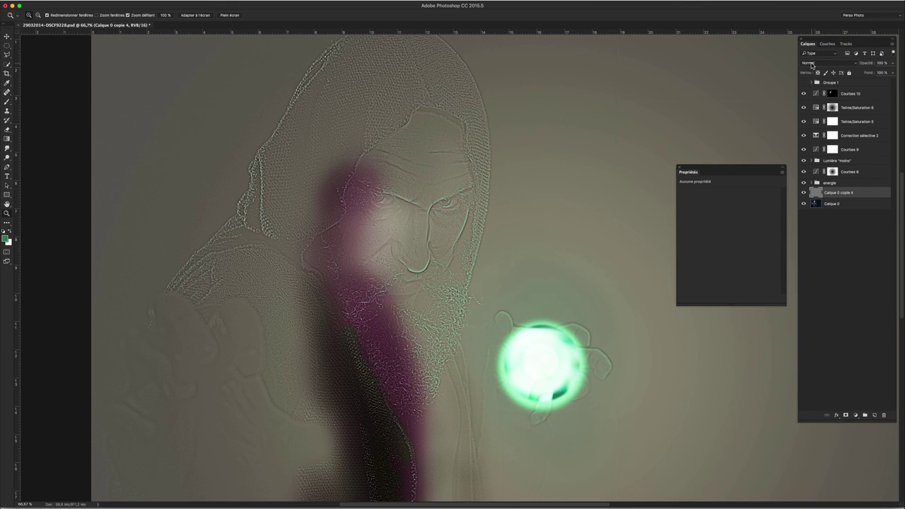
# Try Lumière tamisée on Calque 0 copie 4, compare, then set its blend mode to Lumière crue
pyautogui.click(812, 65)
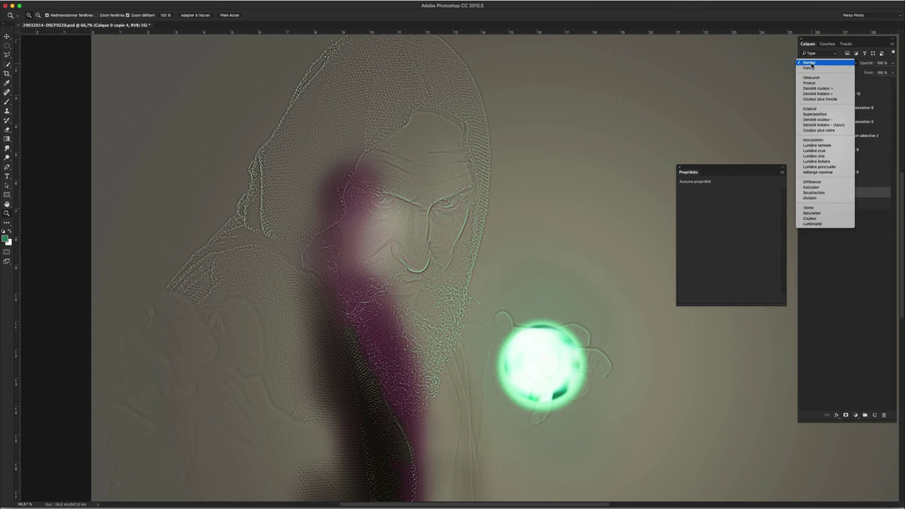
pyautogui.click(827, 145)
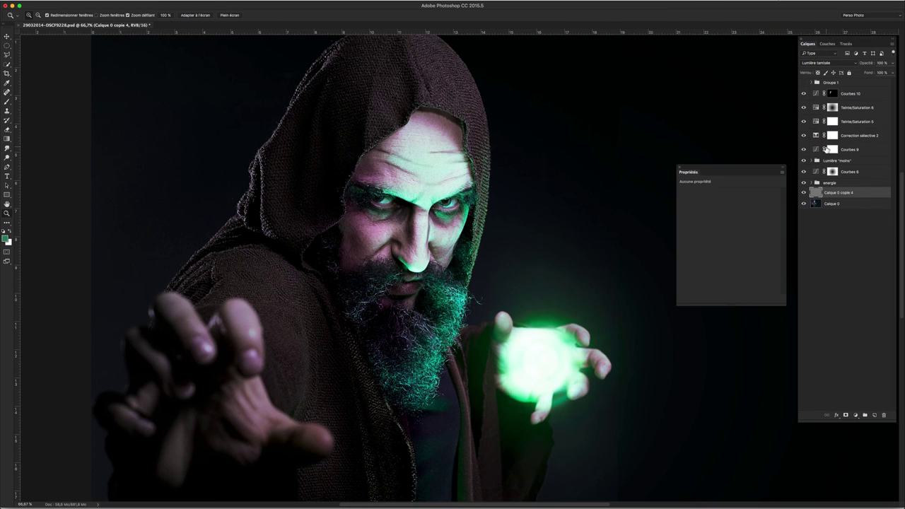
pyautogui.click(804, 193)
pyautogui.click(803, 193)
pyautogui.click(824, 62)
pyautogui.click(821, 71)
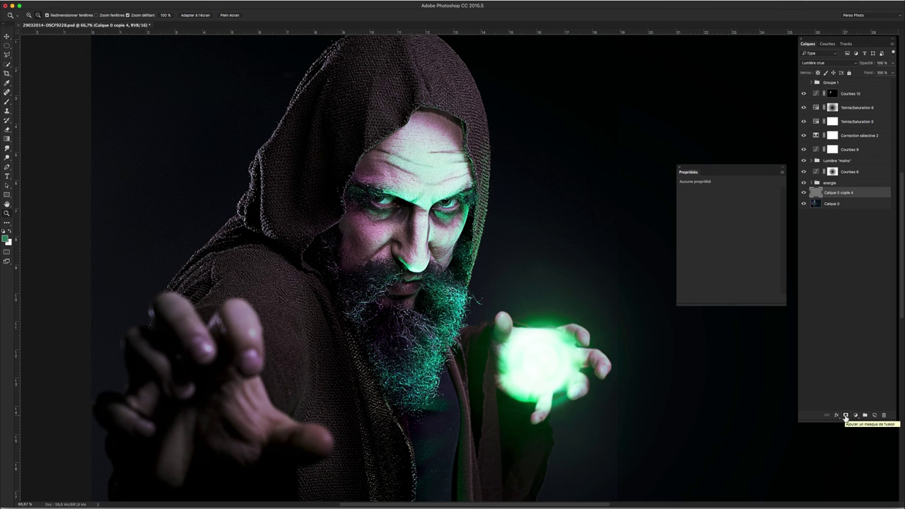
# Add a black mask to Calque 0 copie 4 and paint white at 48% opacity over the eyes
pyautogui.keyDown('alt'); pyautogui.click(846, 416); pyautogui.keyUp('alt')
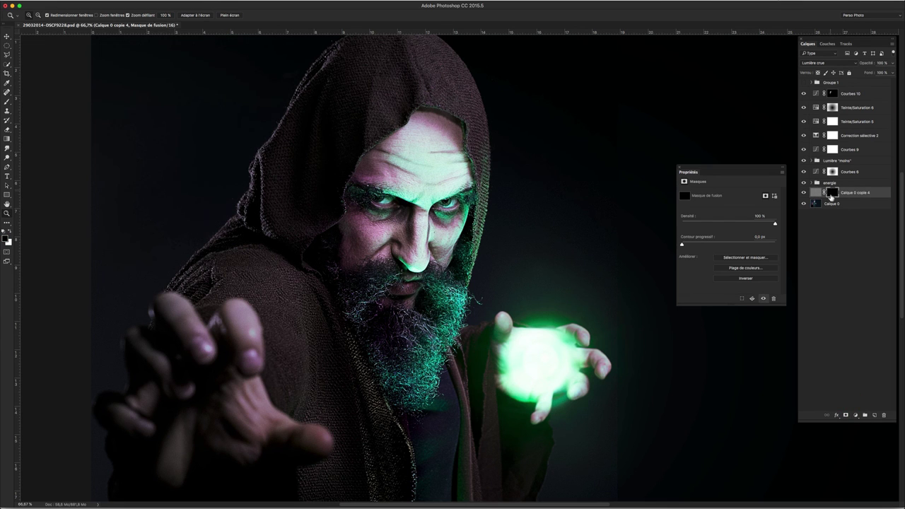
pyautogui.press('b')
pyautogui.press('x')
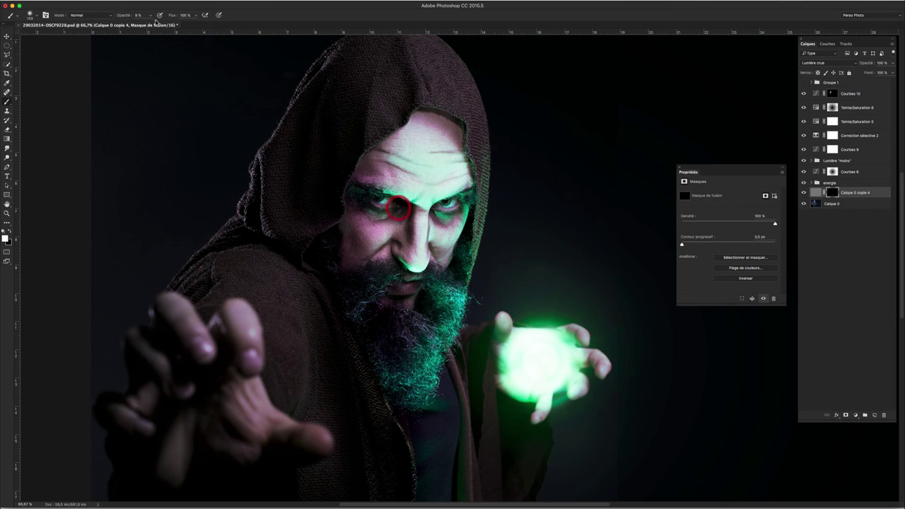
pyautogui.click(152, 17)
pyautogui.moveTo(149, 24); pyautogui.dragTo(163, 24)
pyautogui.click(365, 200)
pyautogui.click(444, 203)
pyautogui.hotkey('ctrl', 'z')
# Compare with and without sharpening, then paint faint sharpening over the face and beard at 13% opacity
pyautogui.click(803, 193)
pyautogui.click(803, 194)
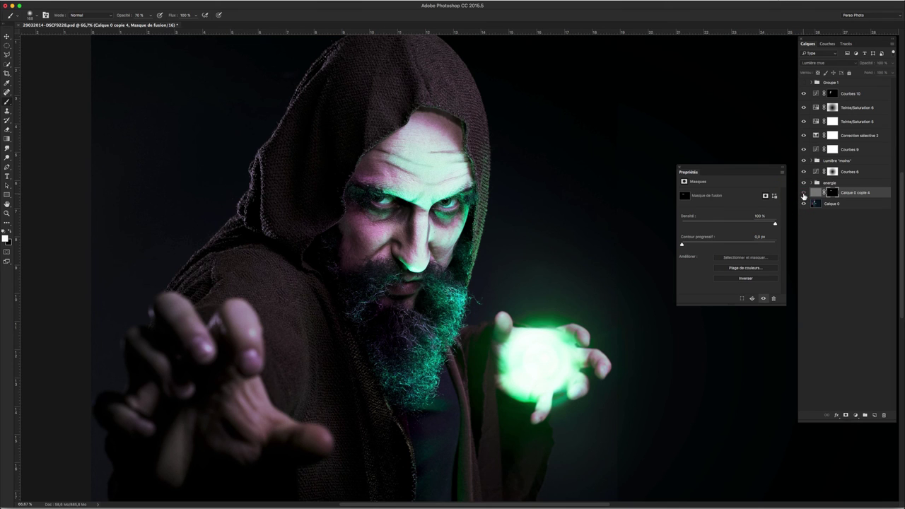
pyautogui.click(804, 195)
pyautogui.click(803, 195)
pyautogui.moveTo(153, 17); pyautogui.dragTo(139, 26)
pyautogui.moveTo(132, 27); pyautogui.dragTo(130, 26)
pyautogui.moveTo(432, 362)
pyautogui.mouseDown()
pyautogui.moveTo(368, 338)
pyautogui.moveTo(367, 149)
pyautogui.moveTo(499, 208)
pyautogui.mouseUp()
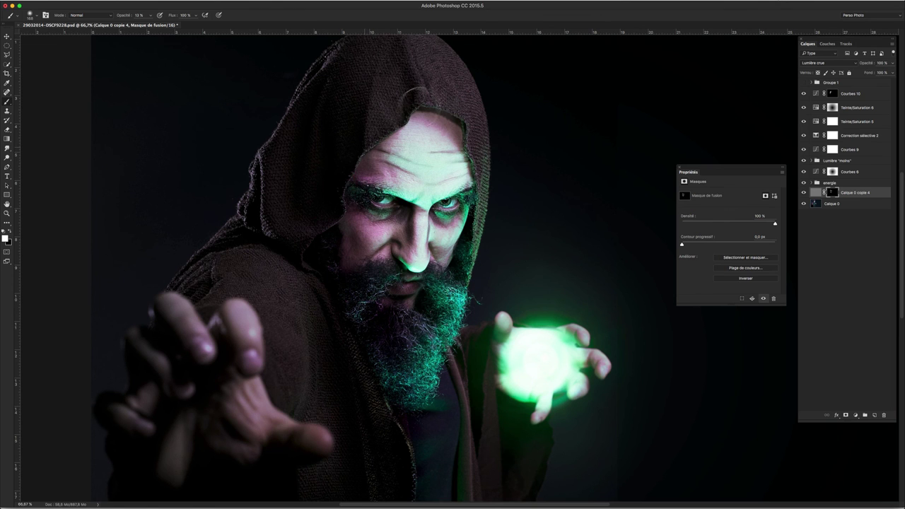
pyautogui.moveTo(499, 208); pyautogui.dragTo(503, 256)
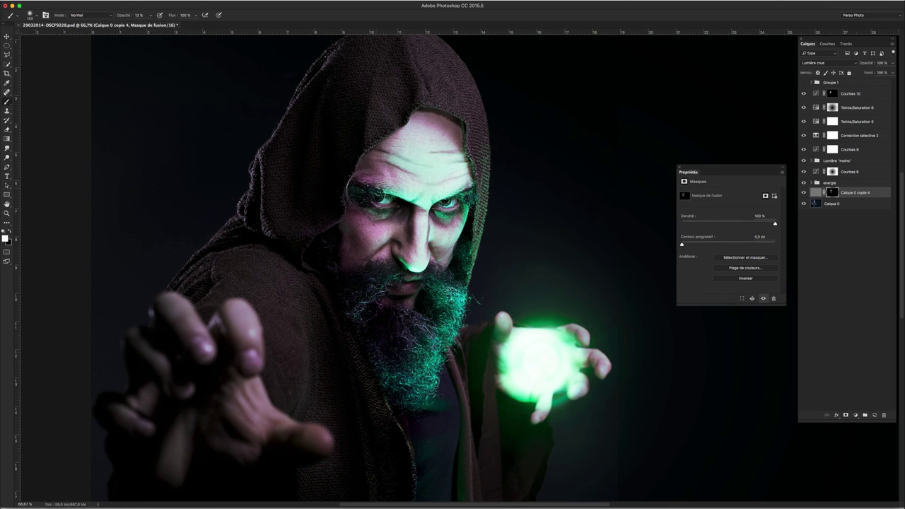
pyautogui.press('z')
pyautogui.keyDown('alt'); pyautogui.click(526, 242); pyautogui.keyUp('alt')
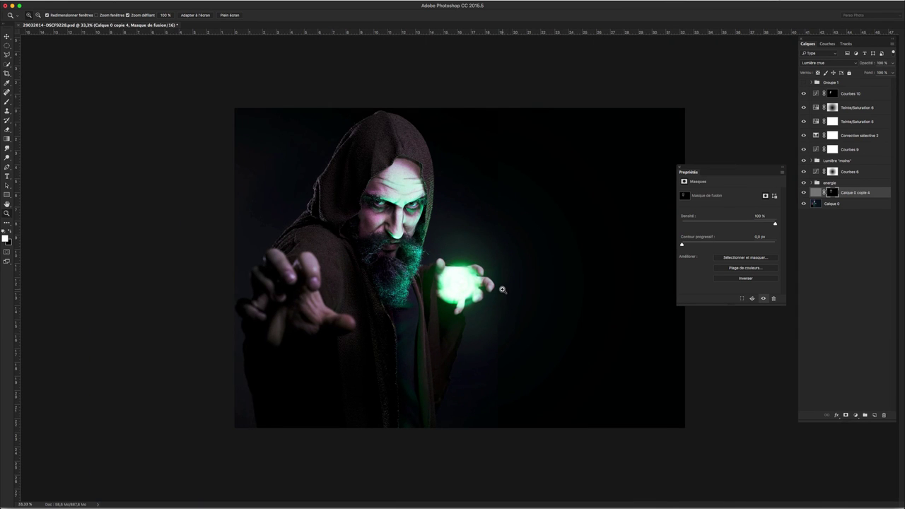
pyautogui.click(804, 193)
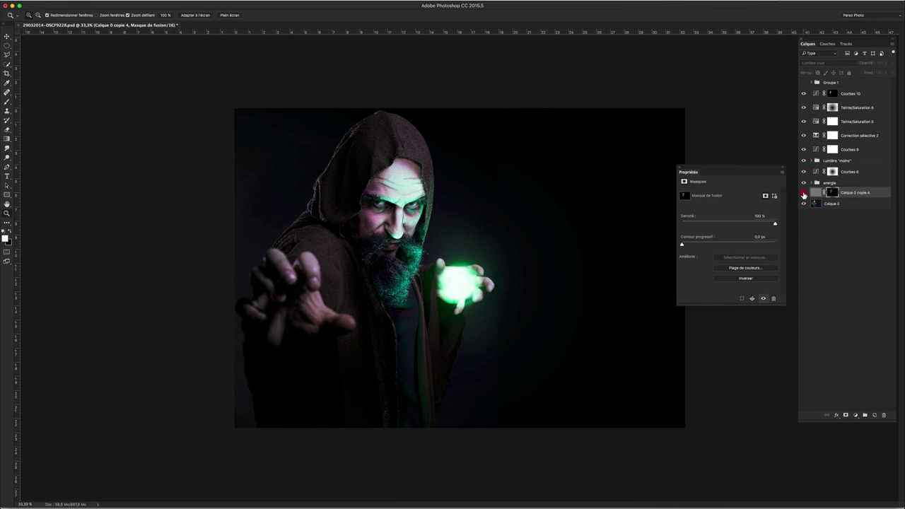
pyautogui.click(803, 193)
pyautogui.click(803, 193)
pyautogui.click(803, 193)
pyautogui.moveTo(375, 200); pyautogui.dragTo(420, 207)
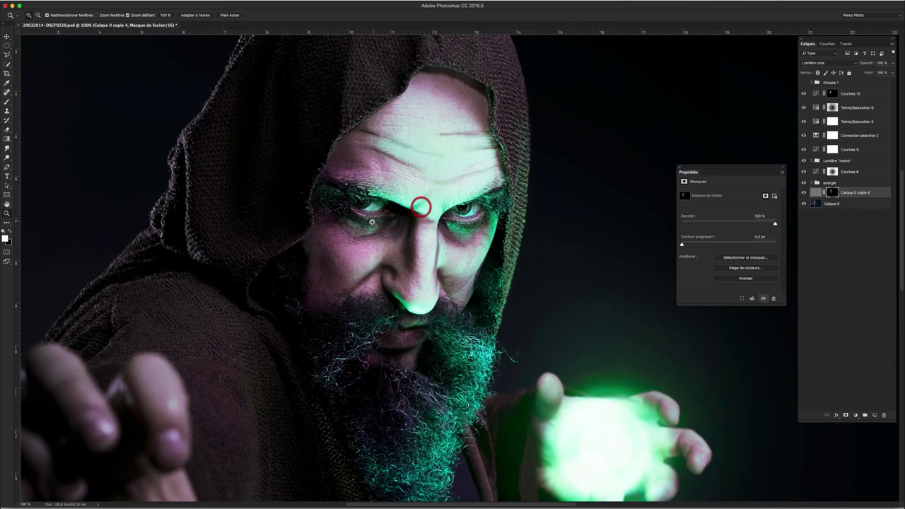
pyautogui.click(372, 221)
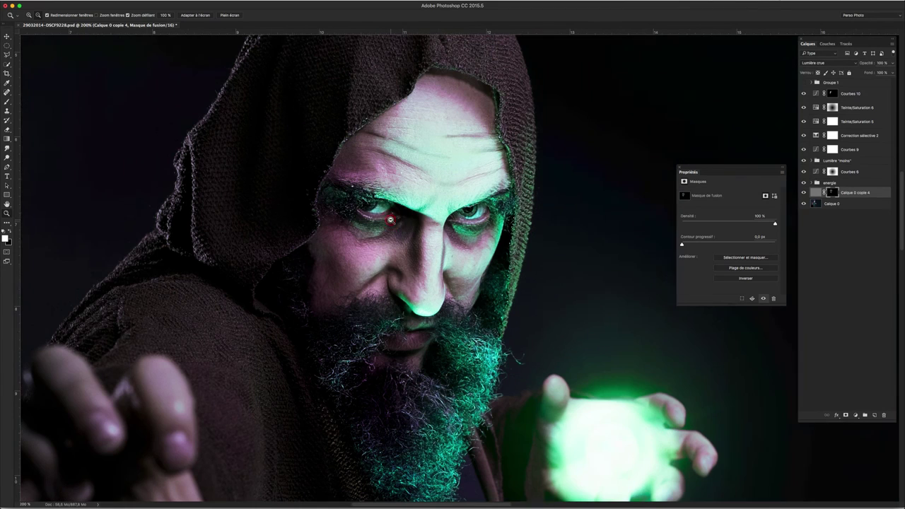
pyautogui.keyDown('alt'); pyautogui.click(390, 220); pyautogui.keyUp('alt')
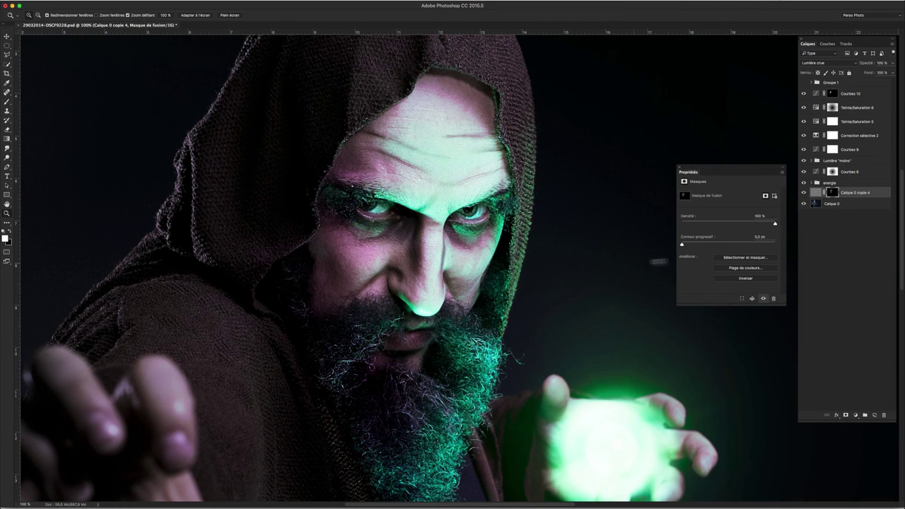
pyautogui.click(804, 196)
pyautogui.click(803, 195)
pyautogui.click(803, 193)
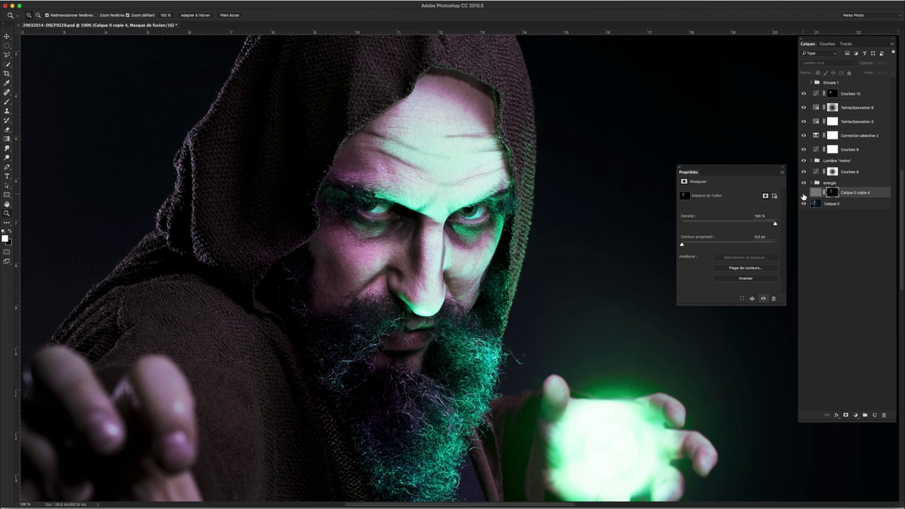
pyautogui.click(803, 193)
pyautogui.click(804, 194)
pyautogui.click(803, 193)
pyautogui.keyDown('alt'); pyautogui.click(468, 225); pyautogui.keyUp('alt')
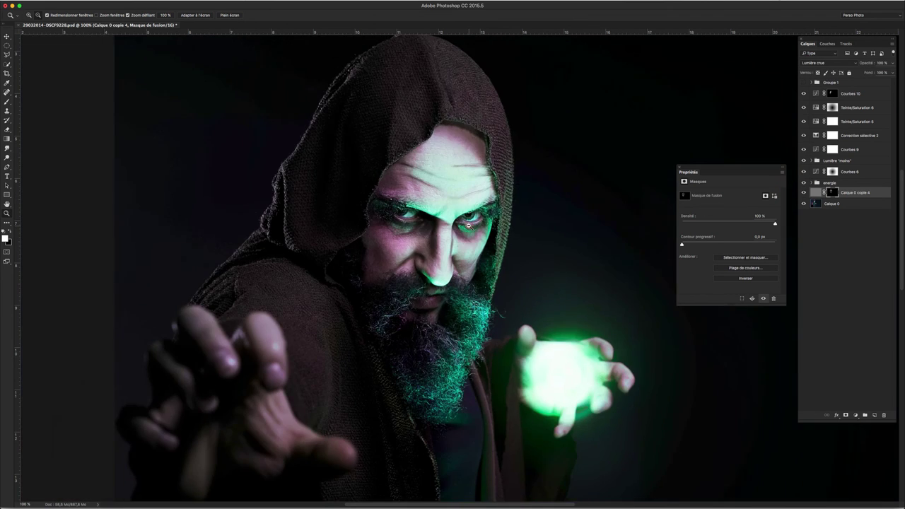
pyautogui.keyDown('alt'); pyautogui.click(469, 225); pyautogui.keyUp('alt')
pyautogui.keyDown('alt'); pyautogui.click(468, 224); pyautogui.keyUp('alt')
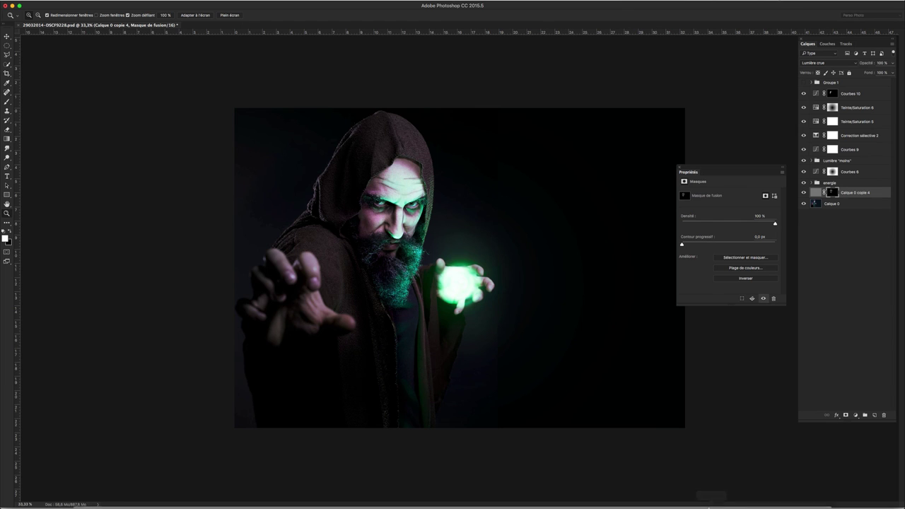
pyautogui.click(568, 493)
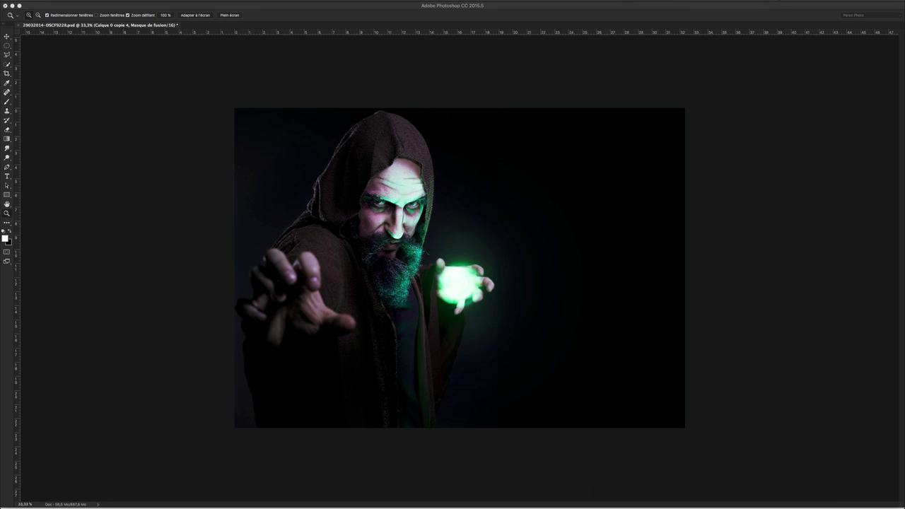
# Paste the wall texture as Calque 8, converting its profile, and move it to the top of the stack
pyautogui.press('XF86AudioRaiseVolume')
pyautogui.hotkey('ctrl', 'v')
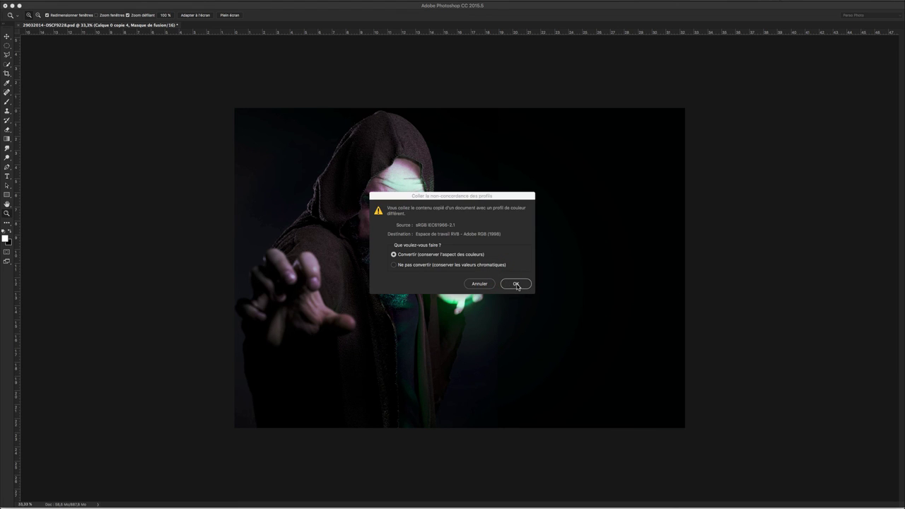
pyautogui.click(516, 285)
pyautogui.press('v')
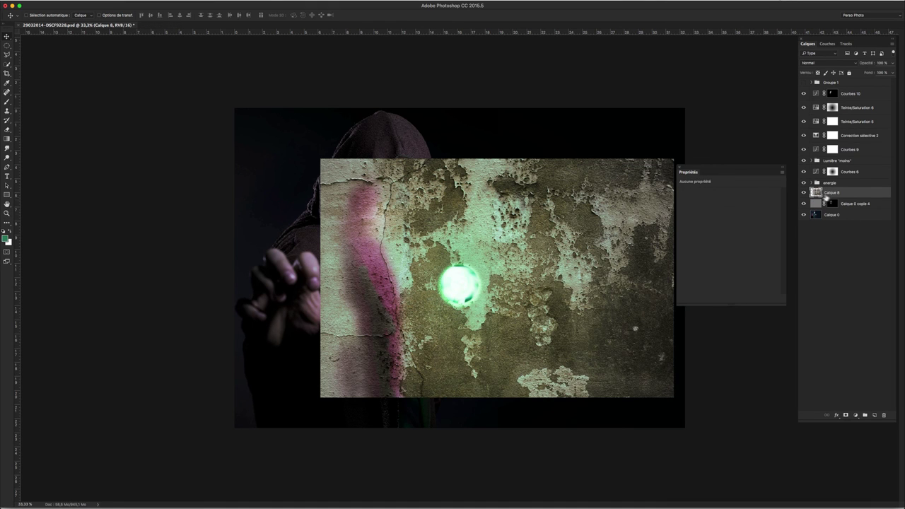
pyautogui.moveTo(832, 192); pyautogui.dragTo(833, 91)
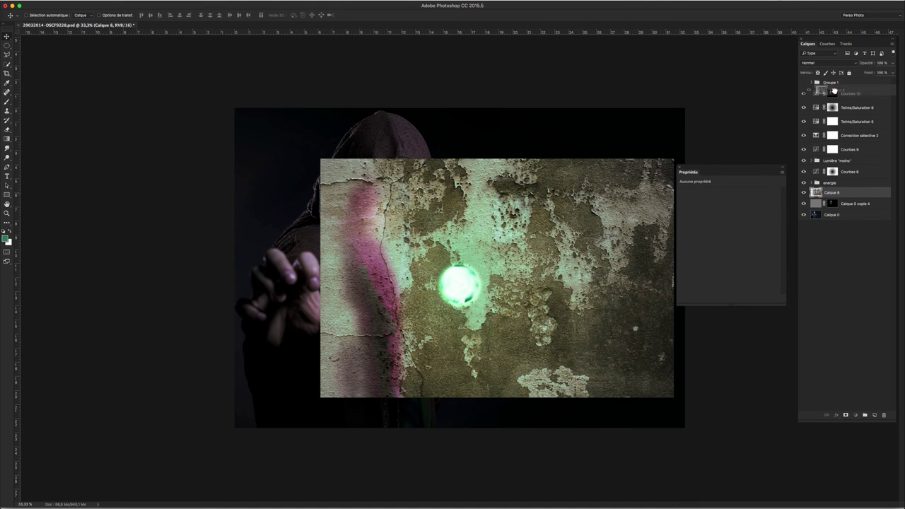
pyautogui.moveTo(550, 222); pyautogui.dragTo(464, 171)
pyautogui.click(678, 170)
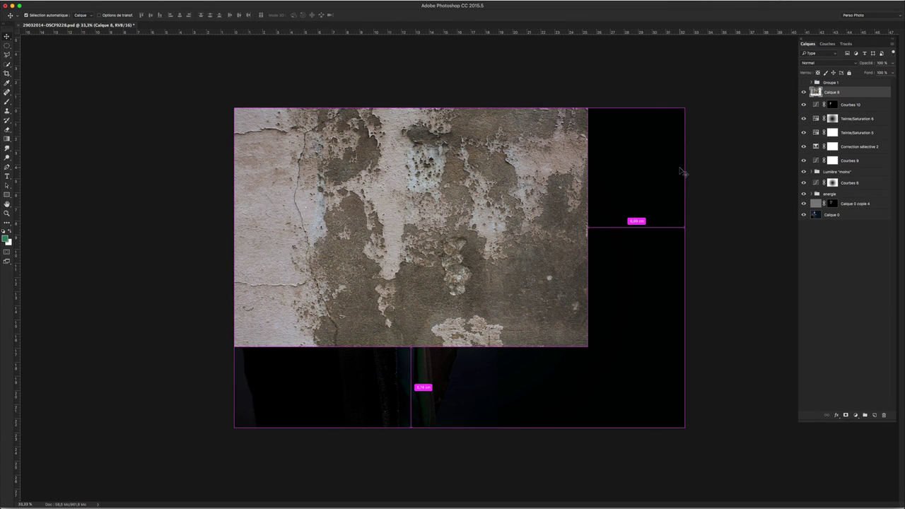
# Free-transform the wall texture so it fills the whole canvas
pyautogui.hotkey('ctrl', 't')
pyautogui.moveTo(590, 345); pyautogui.dragTo(688, 452)
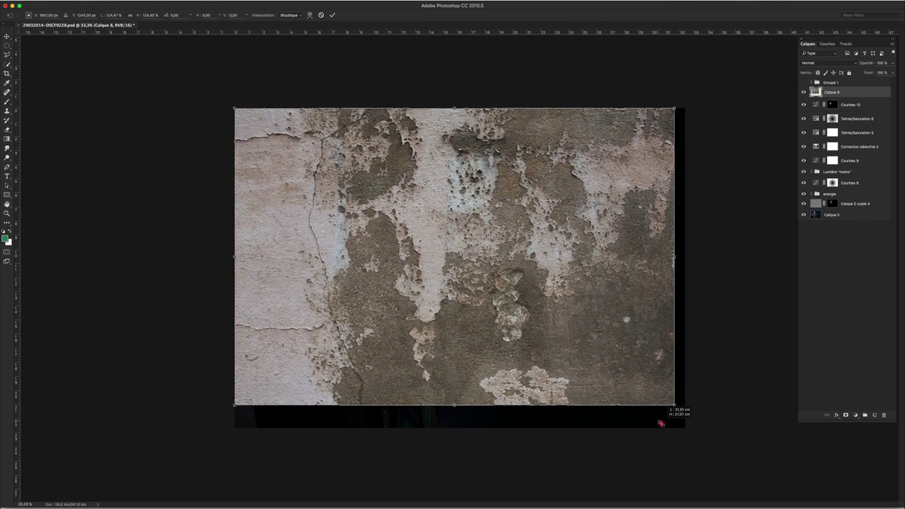
pyautogui.moveTo(688, 452); pyautogui.dragTo(693, 456)
pyautogui.moveTo(642, 396); pyautogui.dragTo(634, 394)
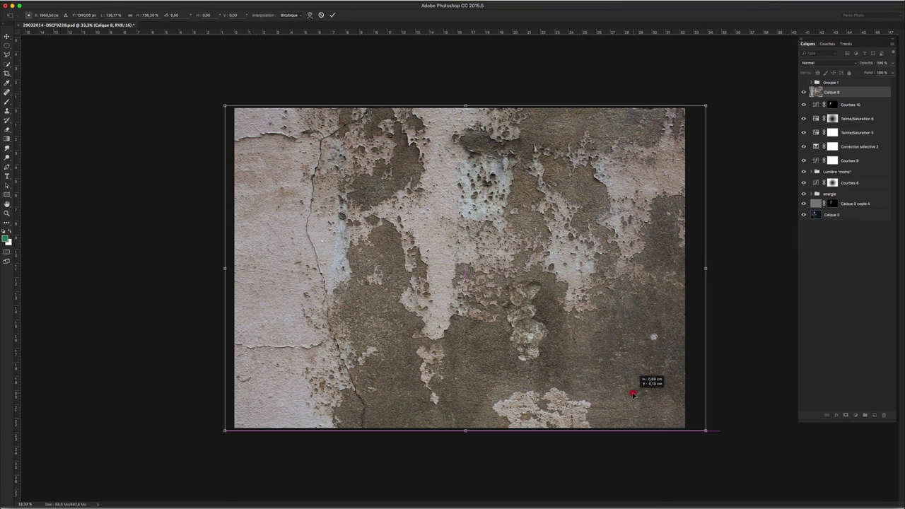
pyautogui.moveTo(631, 395); pyautogui.dragTo(633, 390)
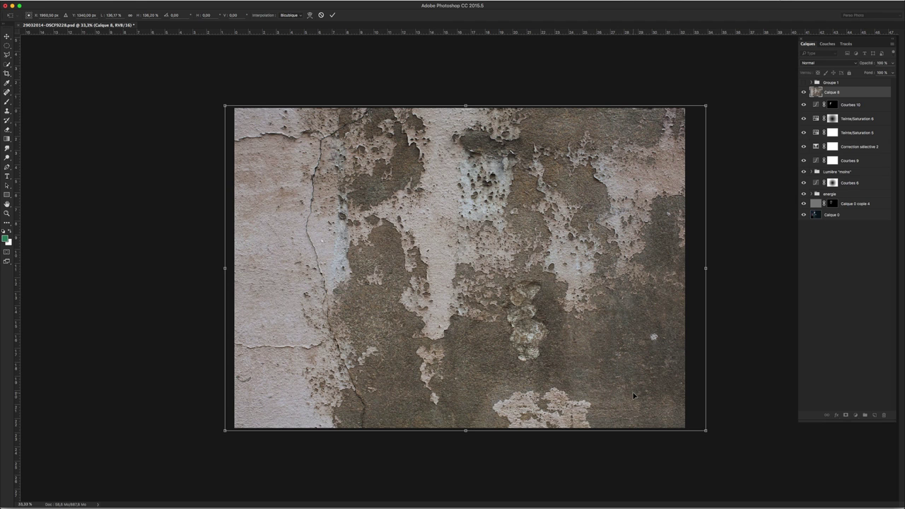
pyautogui.press('Return')
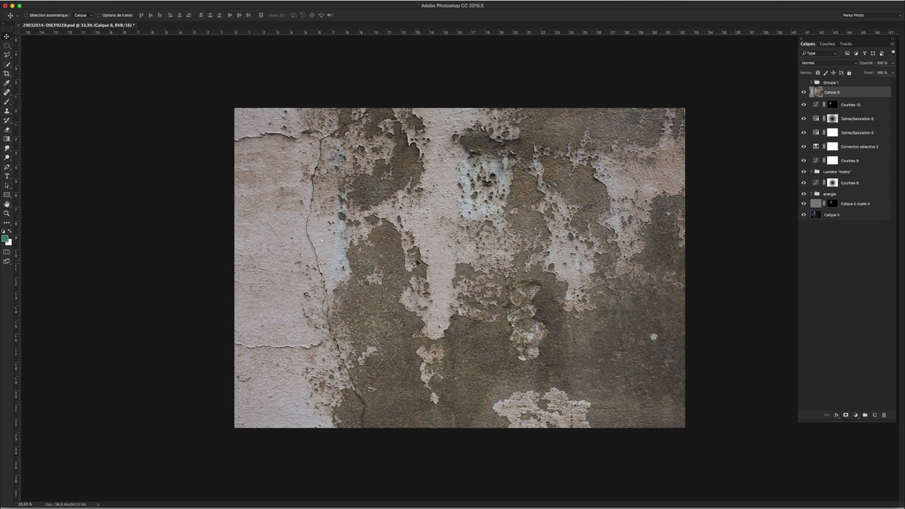
# Apply a Flou gaussien (Gaussian blur) of about 5 px to the wall texture
pyautogui.click(205, 6)
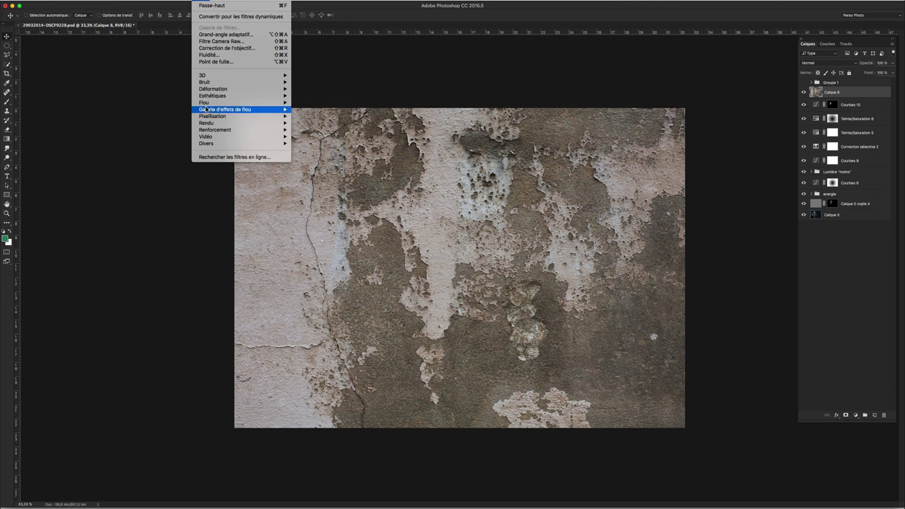
pyautogui.moveTo(204, 103)
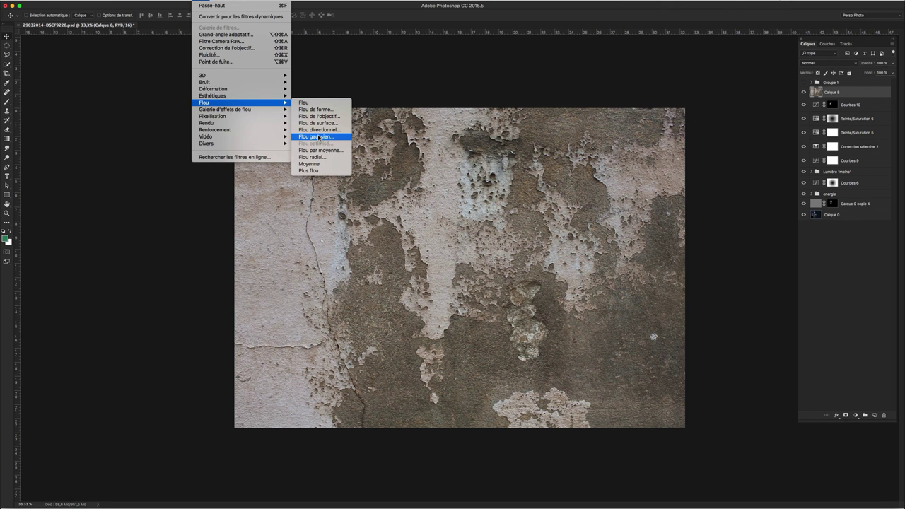
pyautogui.click(319, 137)
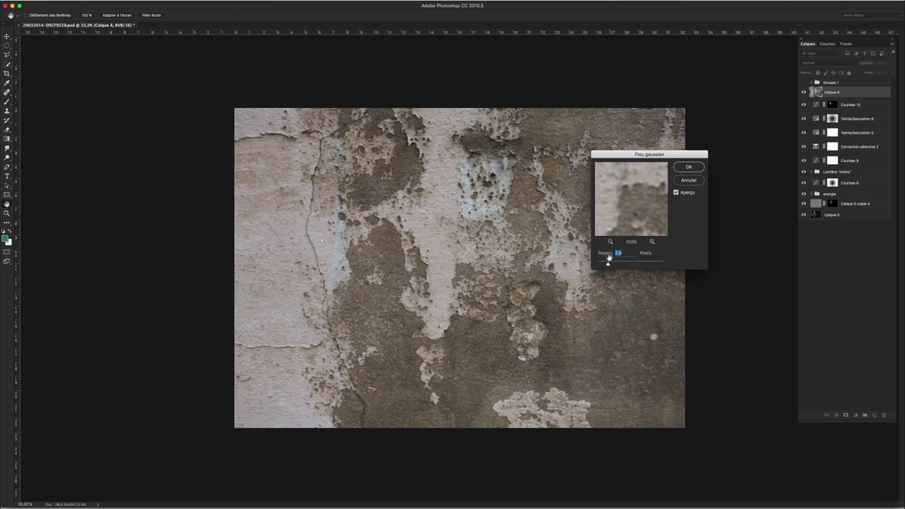
pyautogui.moveTo(608, 265); pyautogui.dragTo(611, 266)
pyautogui.moveTo(610, 266); pyautogui.dragTo(618, 264)
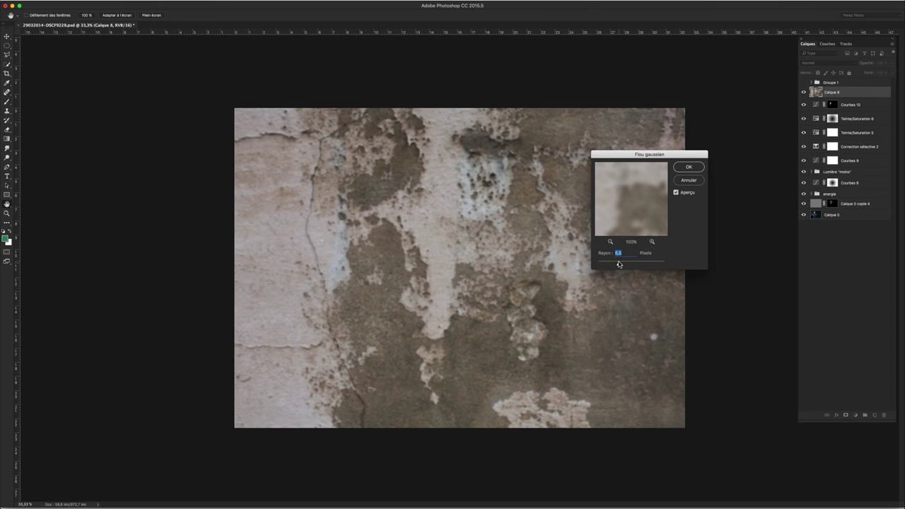
pyautogui.click(684, 168)
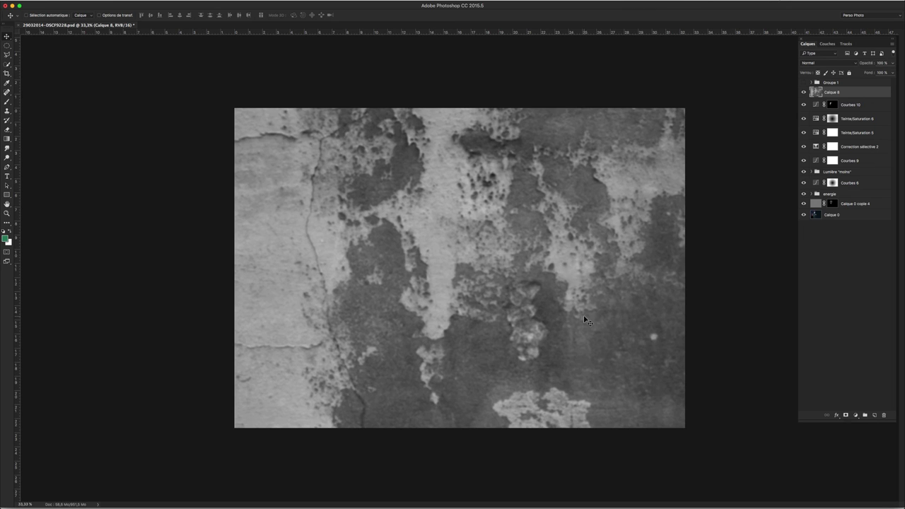
# Set Calque 8's blend mode to Lumière tamisée and add a layer mask to it
pyautogui.click(816, 65)
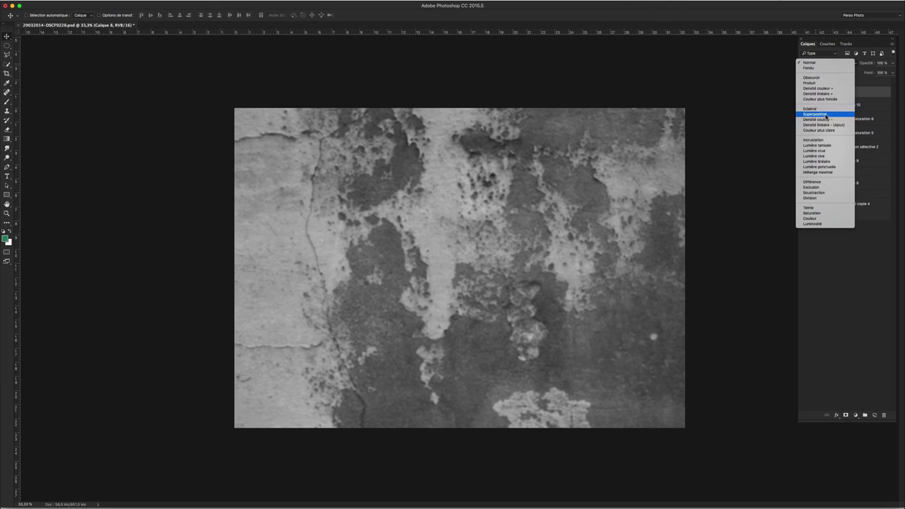
pyautogui.click(825, 145)
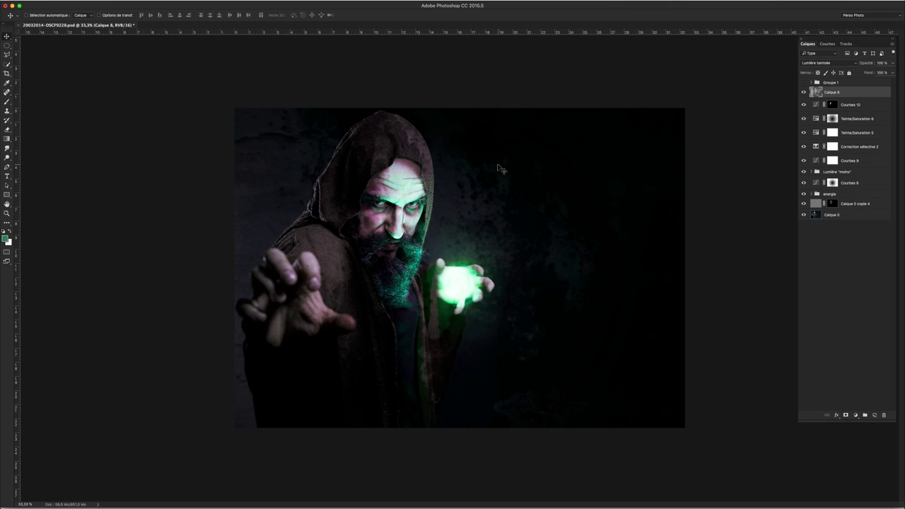
pyautogui.click(845, 416)
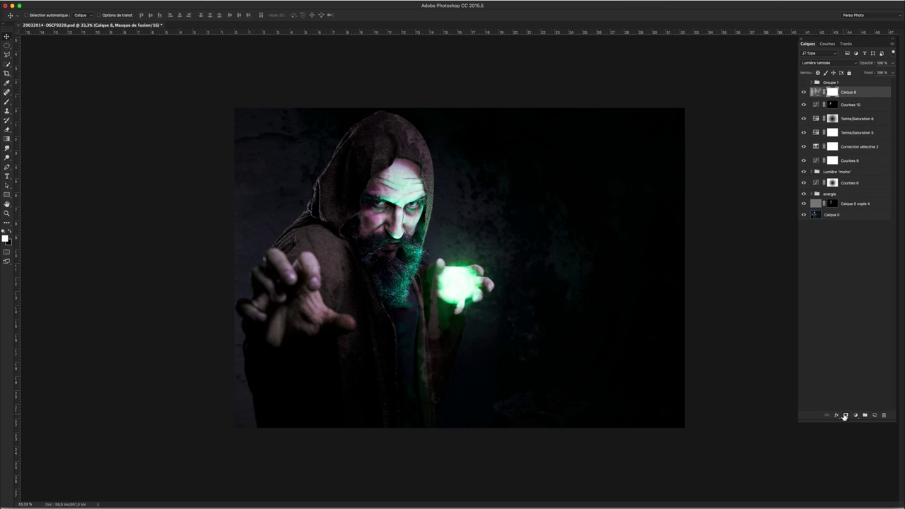
# Paint Calque 8's mask black at 99% with a soft brush over the forehead, chest and robe
pyautogui.press('b')
pyautogui.press('x')
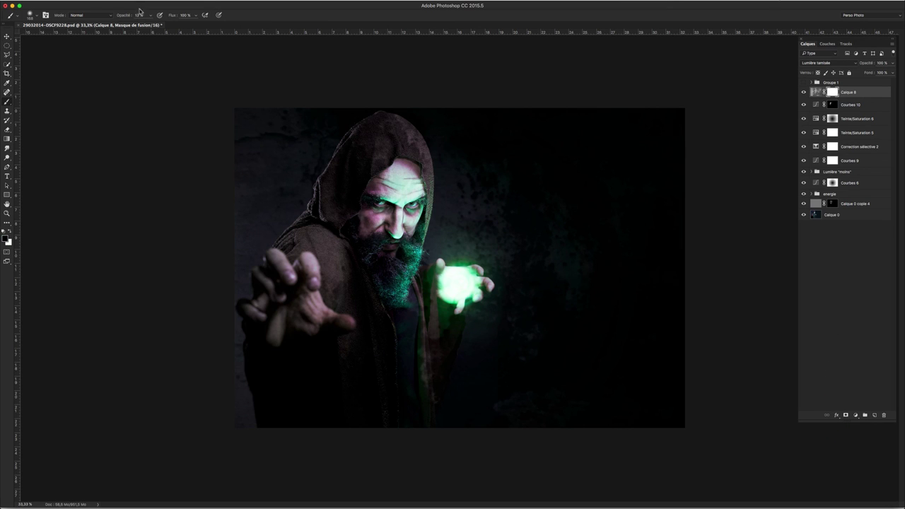
pyautogui.press('9')
pyautogui.press('9')
pyautogui.rightClick(407, 225)
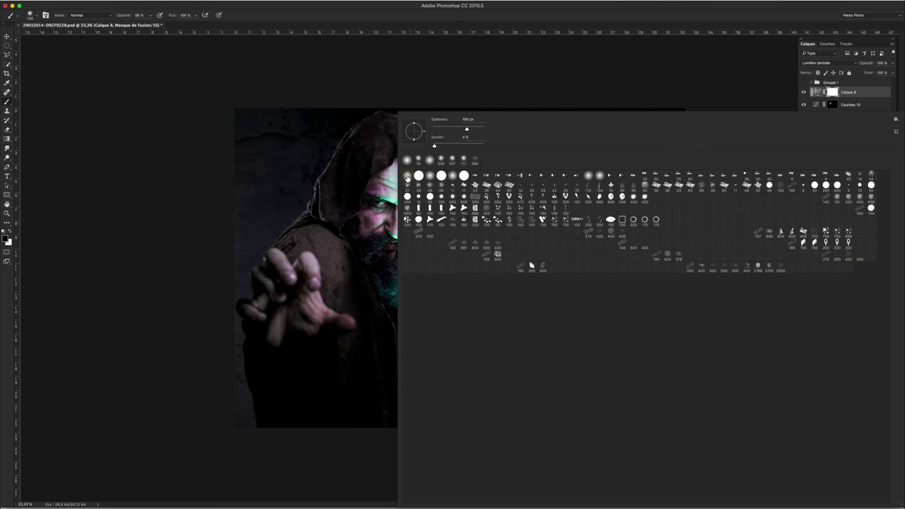
pyautogui.click(374, 186)
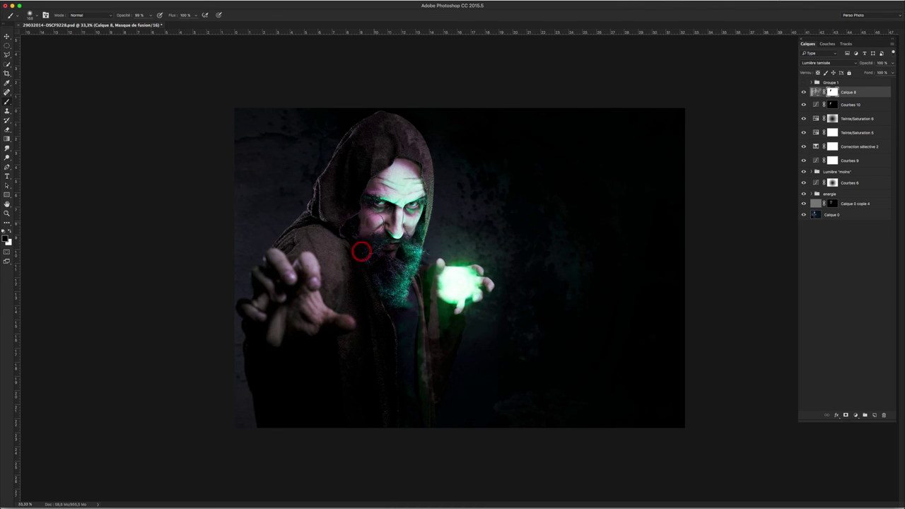
pyautogui.click(409, 160)
pyautogui.click(352, 283)
pyautogui.click(293, 398)
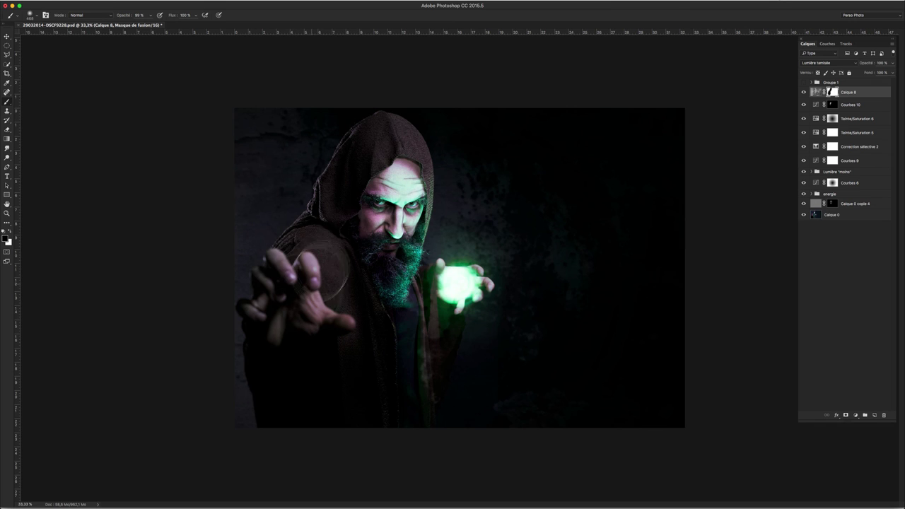
pyautogui.click(358, 396)
pyautogui.click(427, 322)
# Mask the texture off the orb, face, hood, beard, outstretched hand and lower robe
pyautogui.click(454, 296)
pyautogui.click(400, 210)
pyautogui.click(363, 142)
pyautogui.click(362, 223)
pyautogui.moveTo(287, 347); pyautogui.dragTo(360, 340)
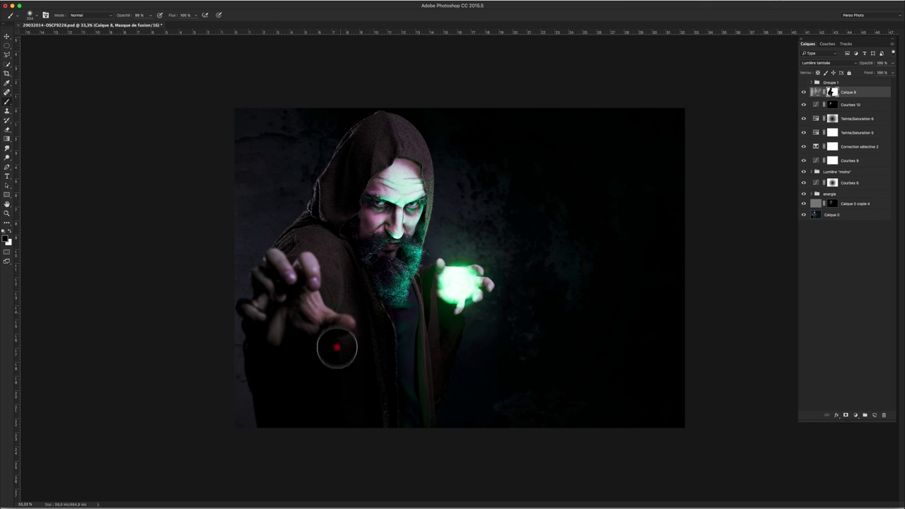
pyautogui.click(297, 390)
pyautogui.click(363, 178)
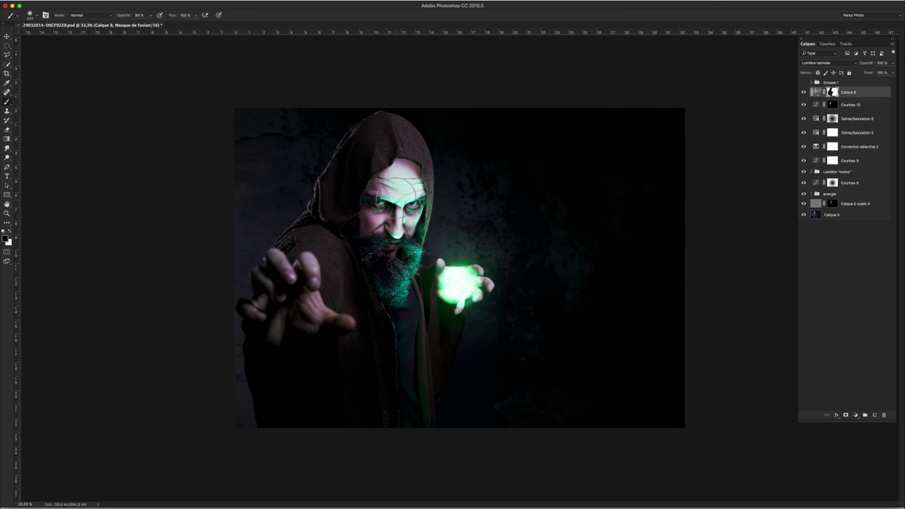
pyautogui.click(394, 410)
pyautogui.moveTo(424, 356)
pyautogui.mouseDown()
pyautogui.moveTo(405, 385)
pyautogui.moveTo(283, 323)
pyautogui.mouseUp()
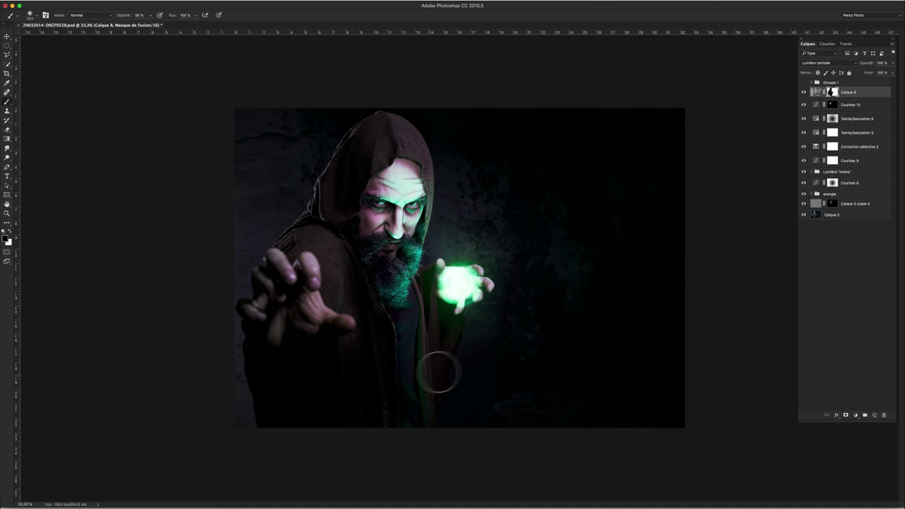
# Inspect the wizard's face up close, then drag the Layers panel off the dock into a floating window
pyautogui.press('z')
pyautogui.click(399, 223)
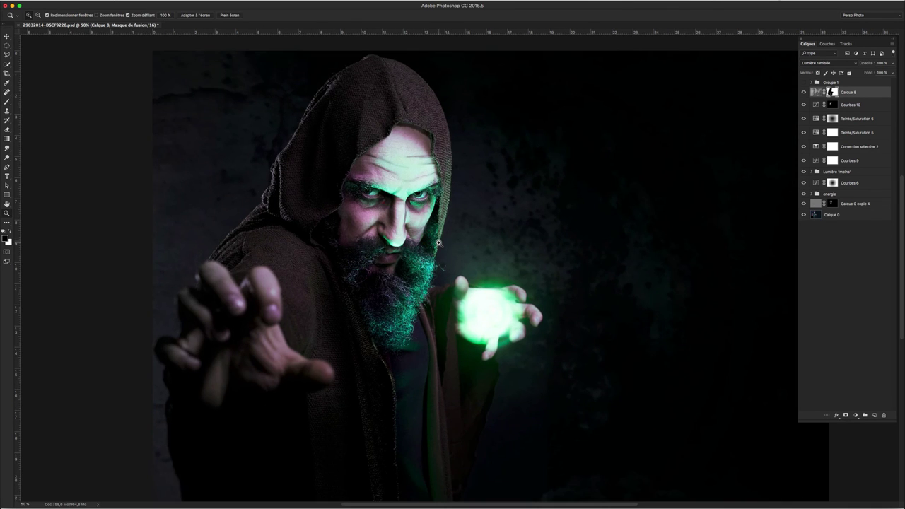
pyautogui.moveTo(835, 41); pyautogui.dragTo(877, 42)
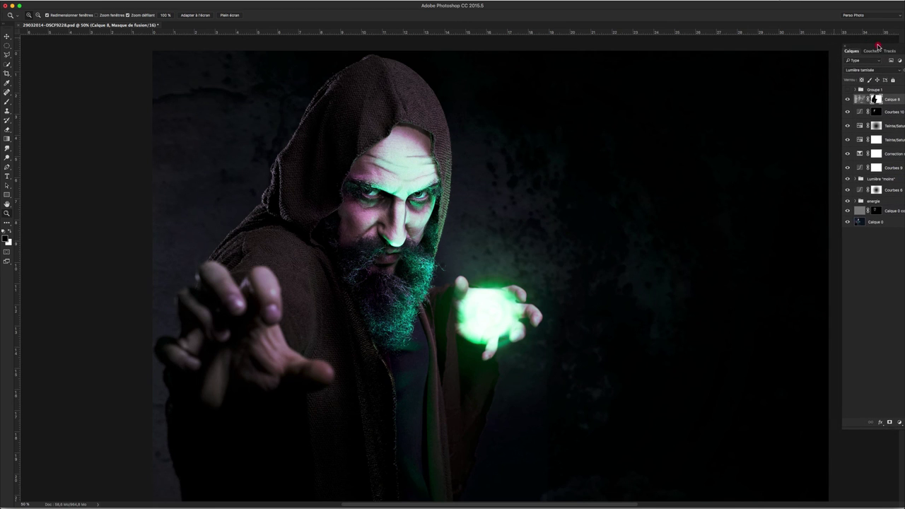
pyautogui.moveTo(482, 270); pyautogui.dragTo(459, 244)
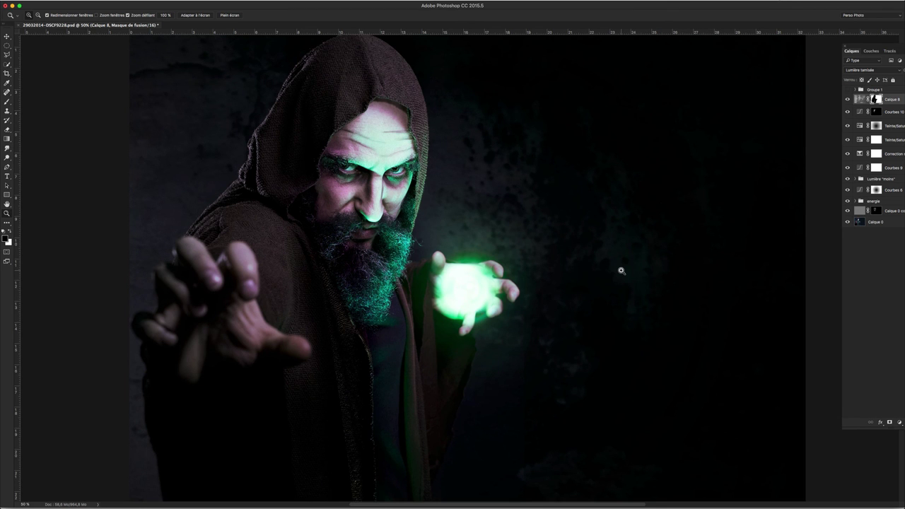
pyautogui.keyDown('alt'); pyautogui.click(354, 270); pyautogui.keyUp('alt')
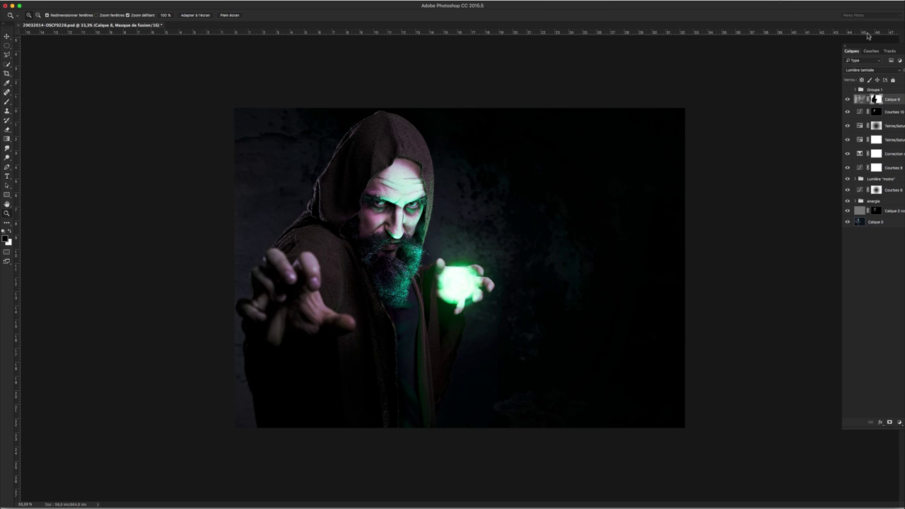
pyautogui.moveTo(872, 45); pyautogui.dragTo(792, 37)
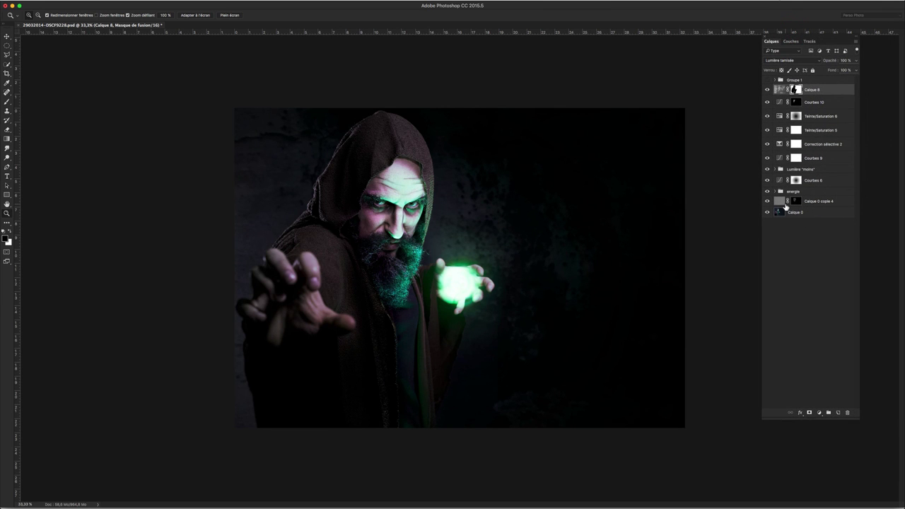